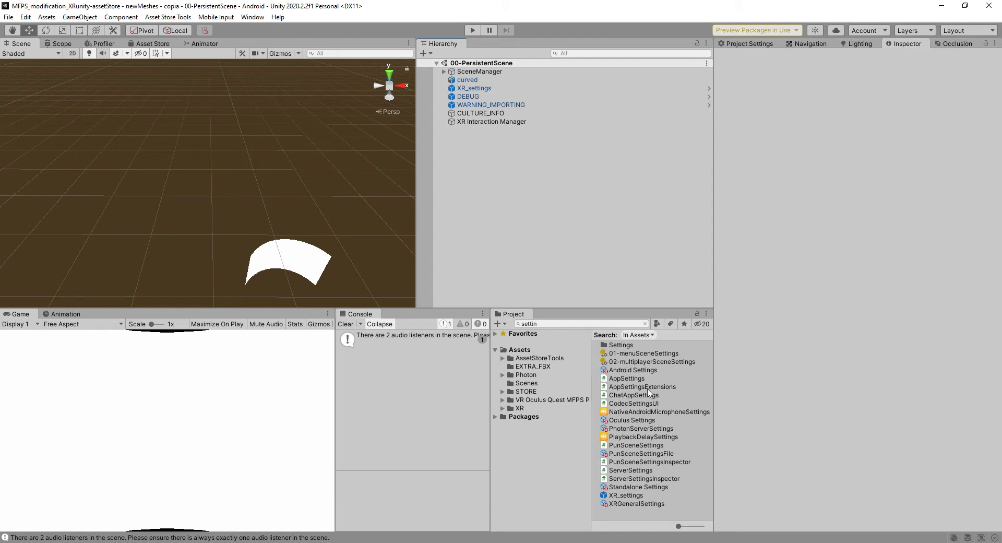
# Step: Search the Project assets for 'playerav' to find the PlayerAvatarNew prefab
pyautogui.click(583, 325)
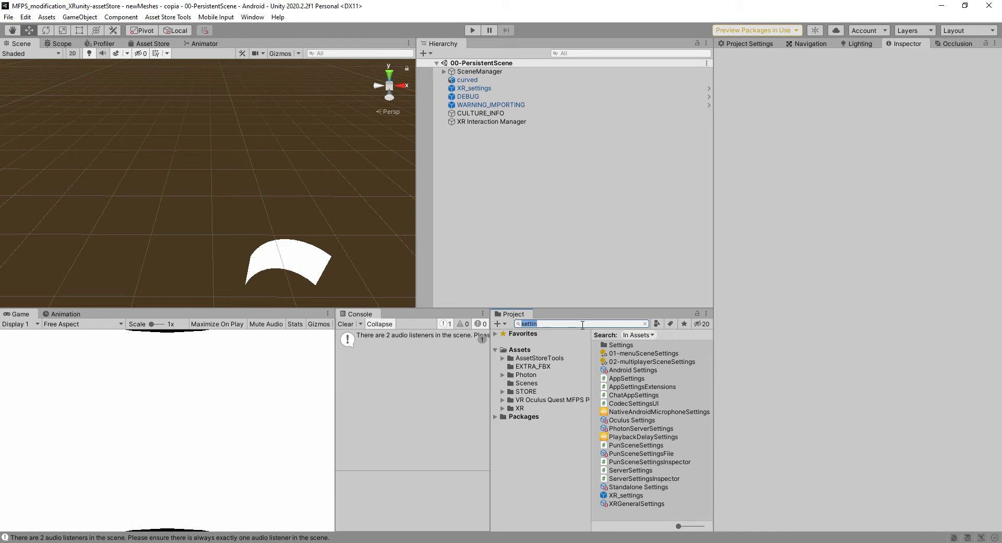
pyautogui.write('player')
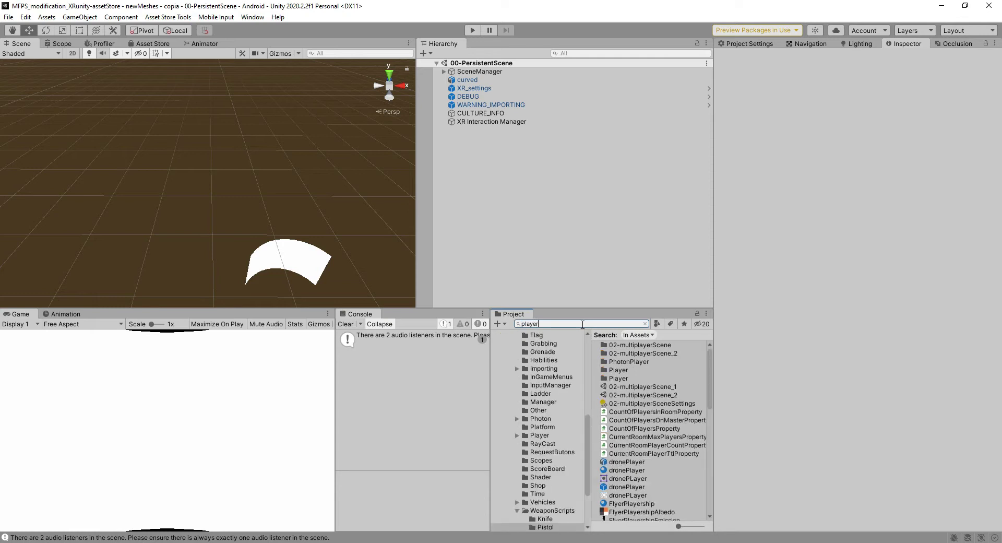
pyautogui.write('av')
# Step: Open PlayerAvatarNew in Prefab Mode and expand MainPlayerBody in the Hierarchy
pyautogui.click(634, 354)
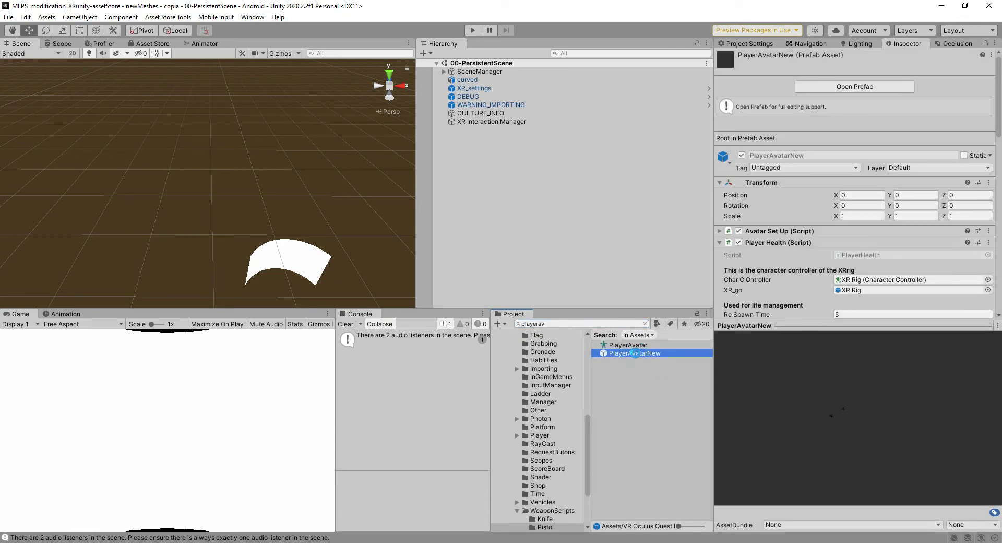
pyautogui.doubleClick(634, 354)
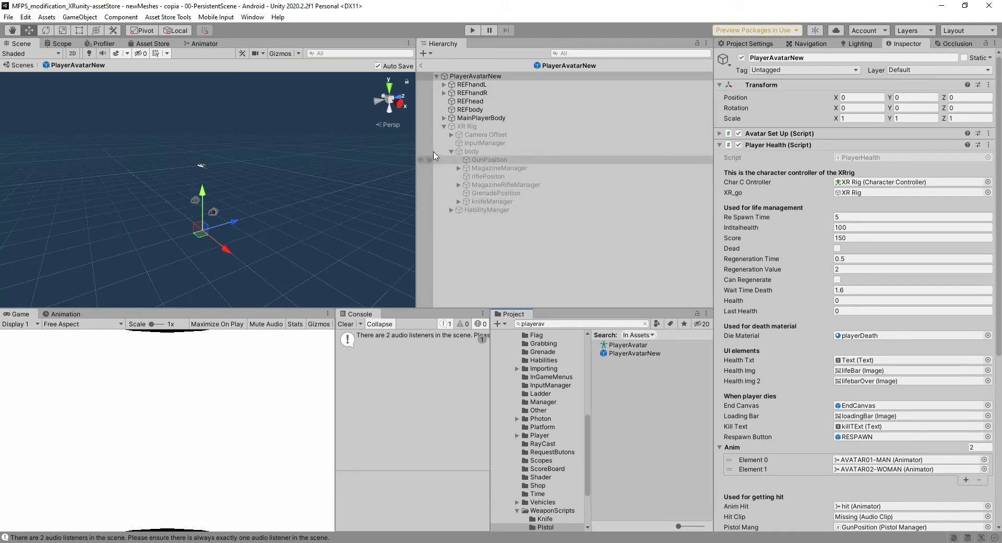
pyautogui.click(445, 126)
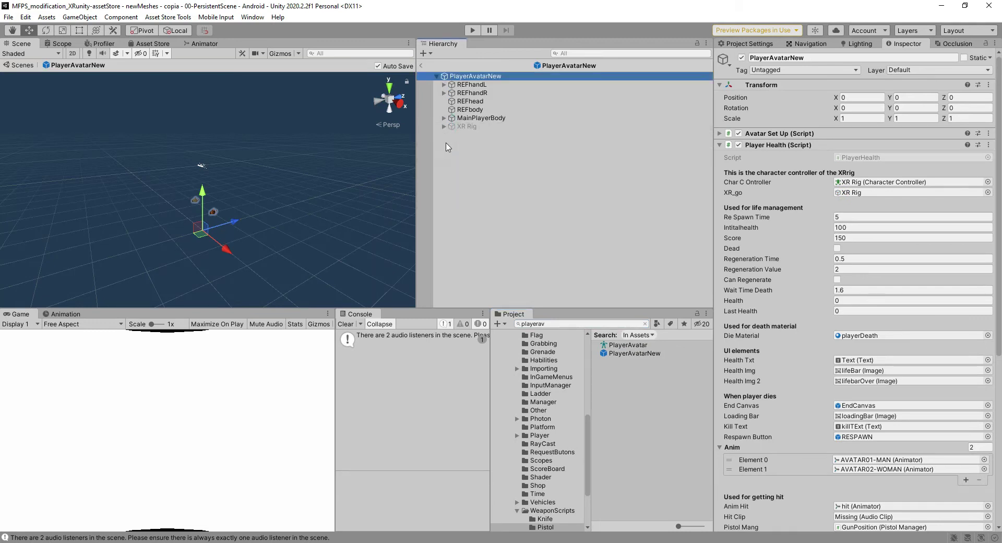
pyautogui.click(444, 118)
pyautogui.click(488, 118)
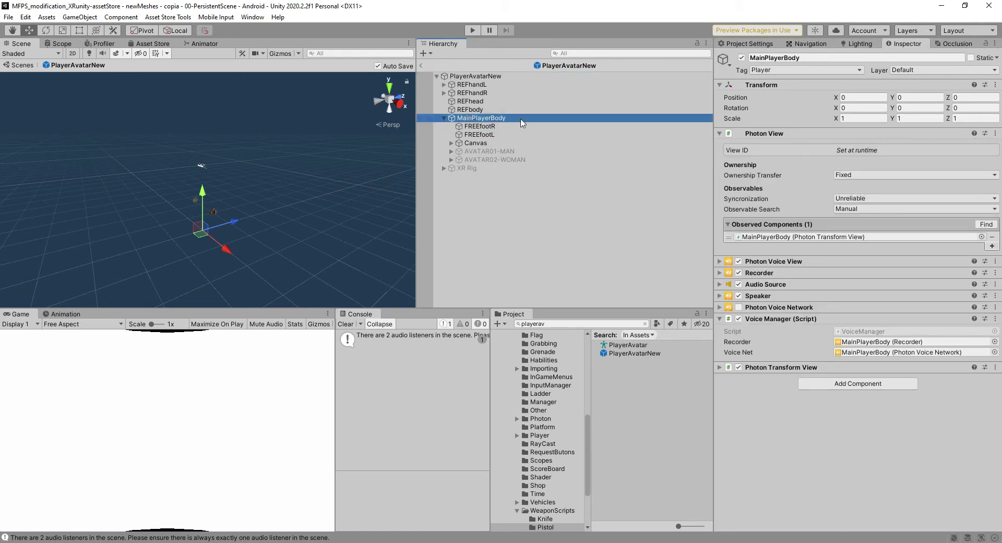
# Step: Activate the AVATAR01-MAN object and expand it to show its parts
pyautogui.click(476, 152)
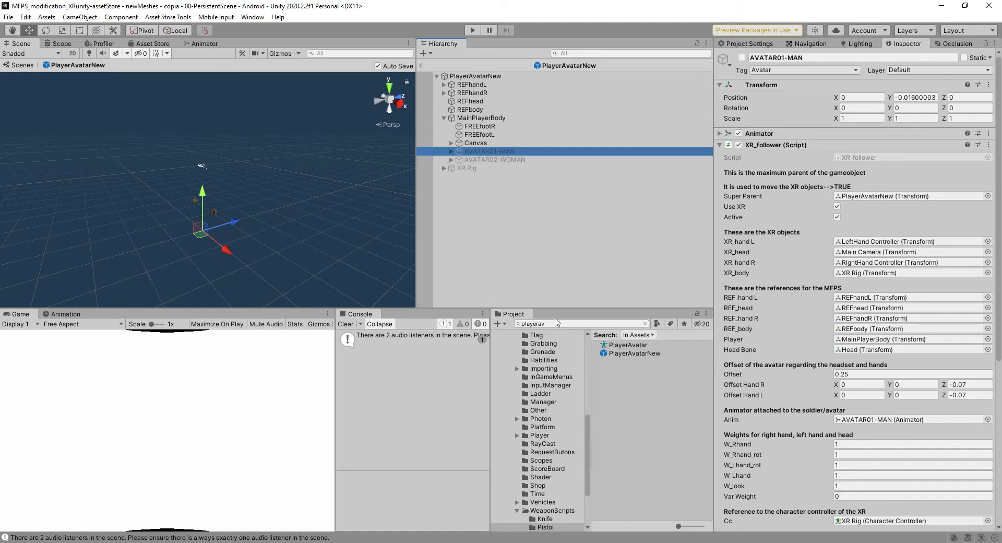
pyautogui.moveTo(588, 433); pyautogui.dragTo(604, 343)
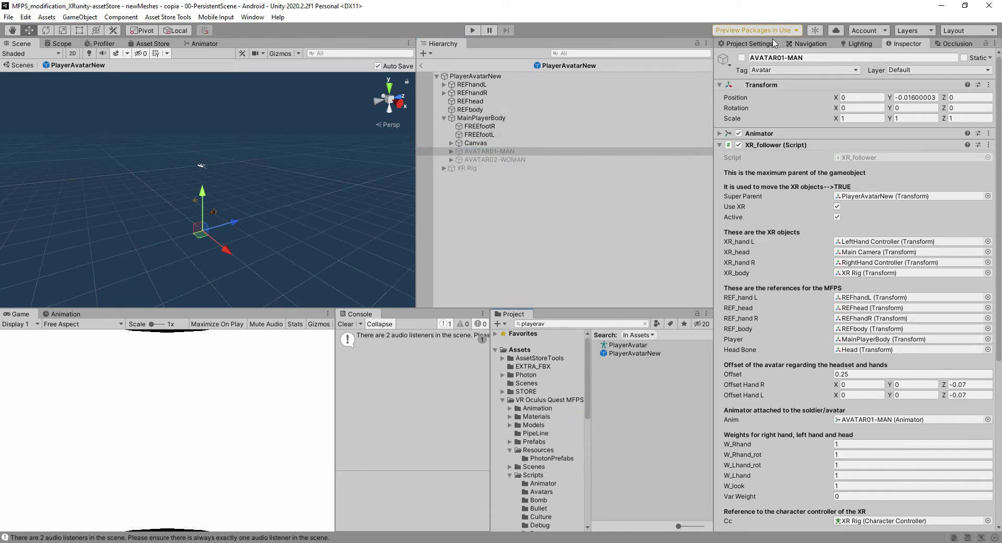
pyautogui.click(742, 58)
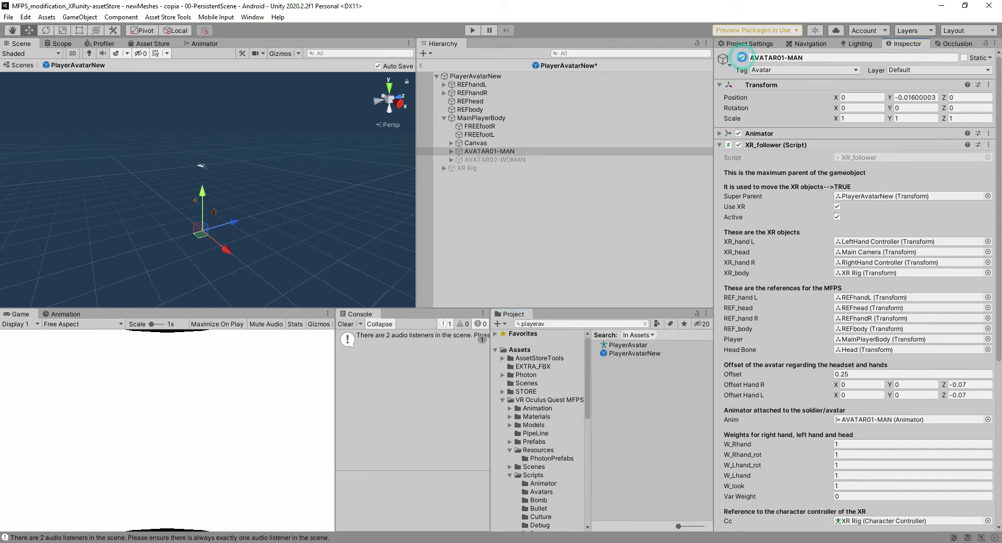
pyautogui.click(450, 152)
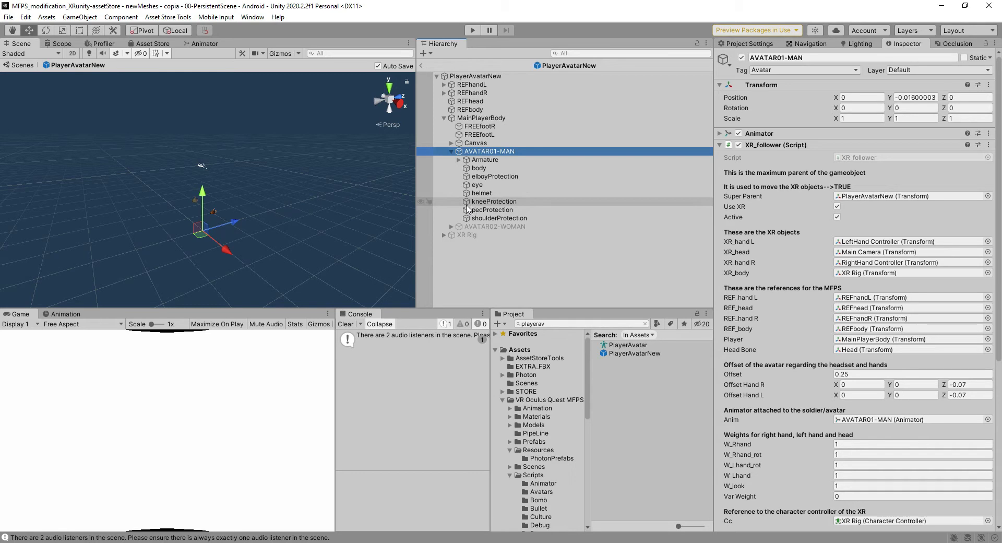
# Step: Enable the Skinned Mesh Renderer on the seven parts from body through shoulderProtection
pyautogui.click(479, 169)
pyautogui.keyDown('shift'); pyautogui.click(513, 218); pyautogui.keyUp('shift')
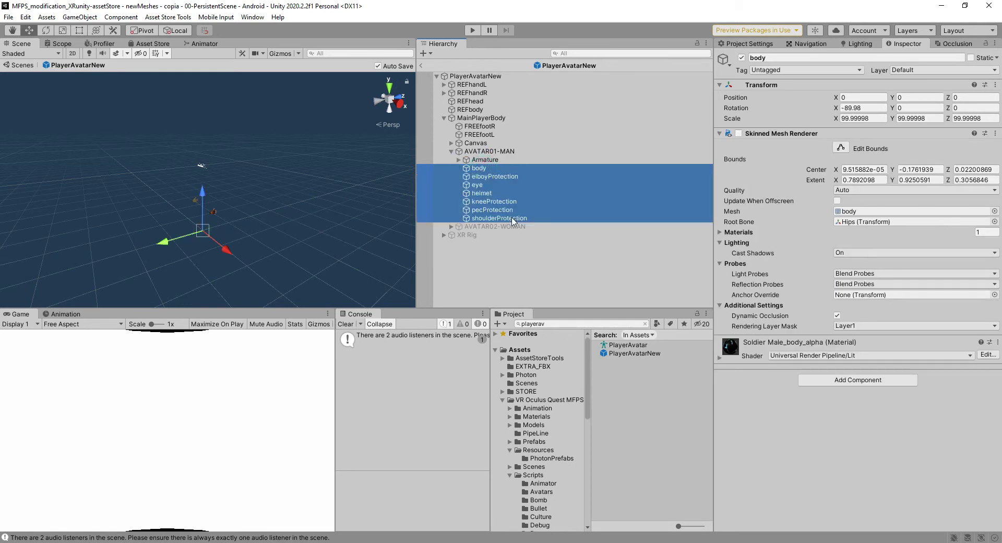
pyautogui.click(738, 133)
# Step: Fly the Scene view camera toward the soldier to inspect the rendered model
pyautogui.moveTo(363, 214); pyautogui.dragTo(190, 163, button='right')
pyautogui.scroll(5, 306, 207)
pyautogui.scroll(2, 306, 207)
pyautogui.press('w')
pyautogui.press('s')
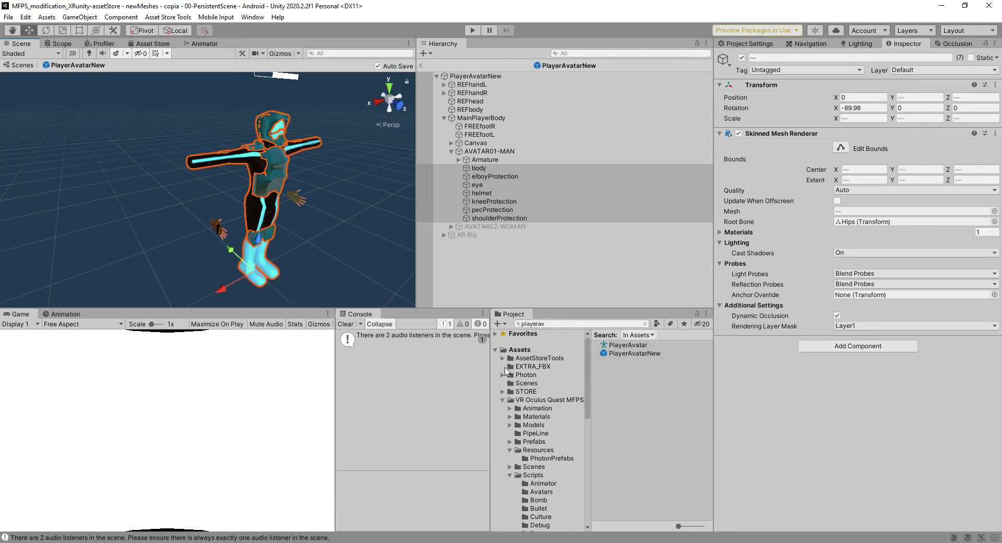
# Step: Inspect the swat model in EXTRA_FBX, orbiting its preview and peeking at its contents
pyautogui.click(527, 367)
pyautogui.click(618, 369)
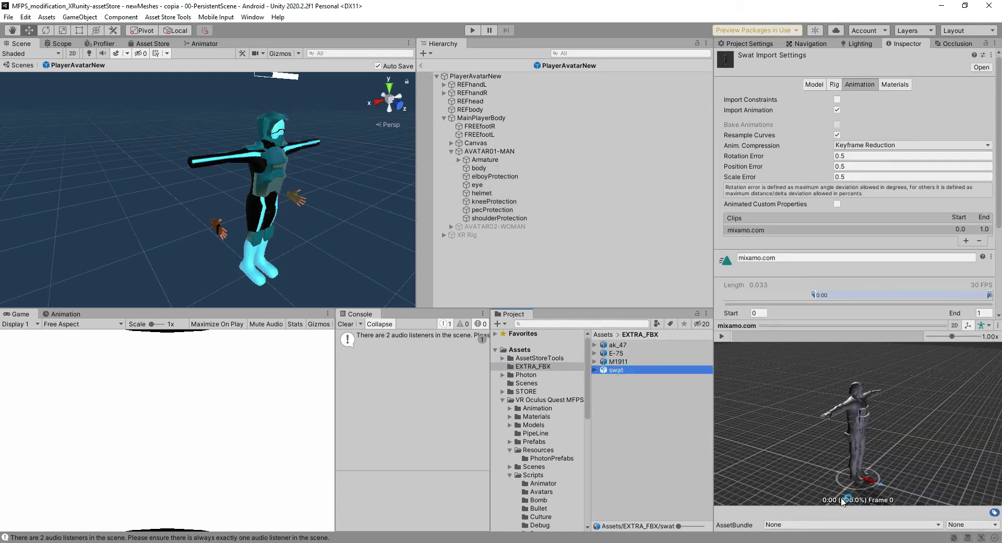
pyautogui.moveTo(880, 443); pyautogui.dragTo(834, 446)
pyautogui.scroll(5, 815, 445)
pyautogui.click(596, 370)
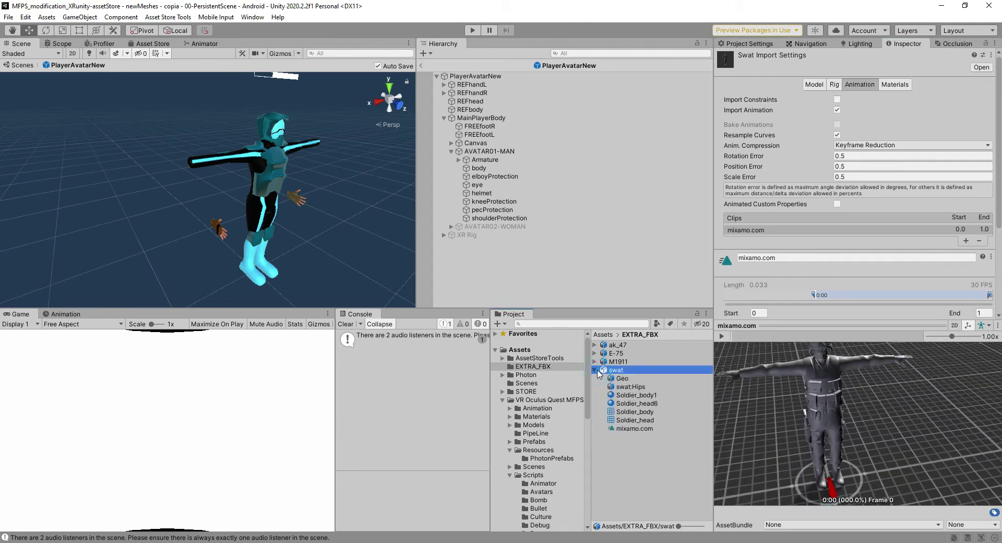
pyautogui.click(597, 370)
# Step: Reselect the PlayerAvatarNew root, the swat asset, and finally AVATAR01-MAN
pyautogui.click(642, 387)
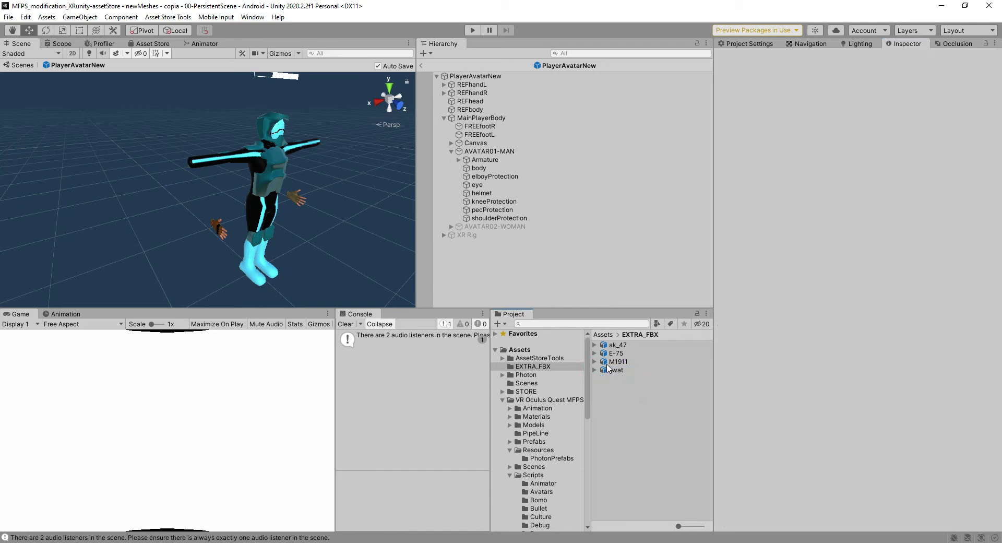
pyautogui.click(475, 77)
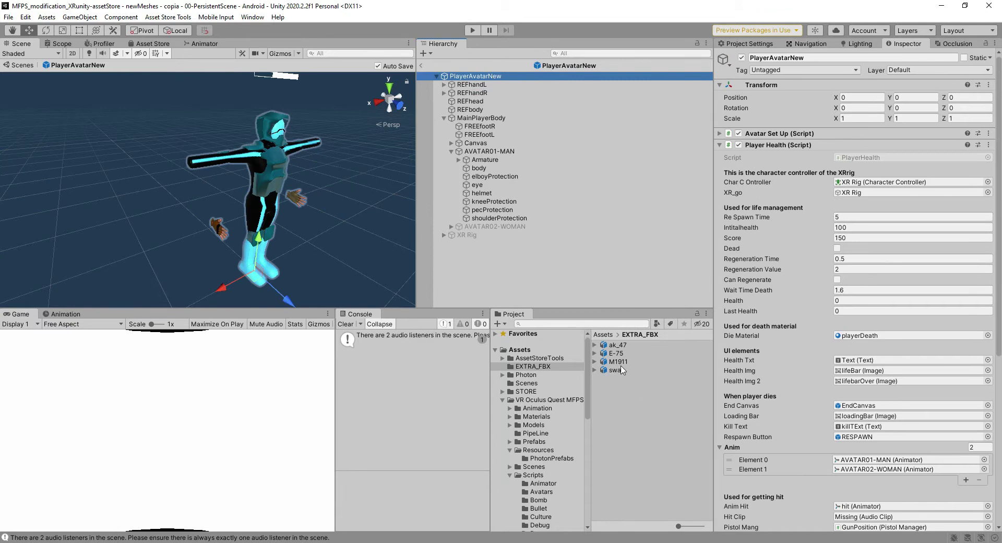
pyautogui.click(619, 370)
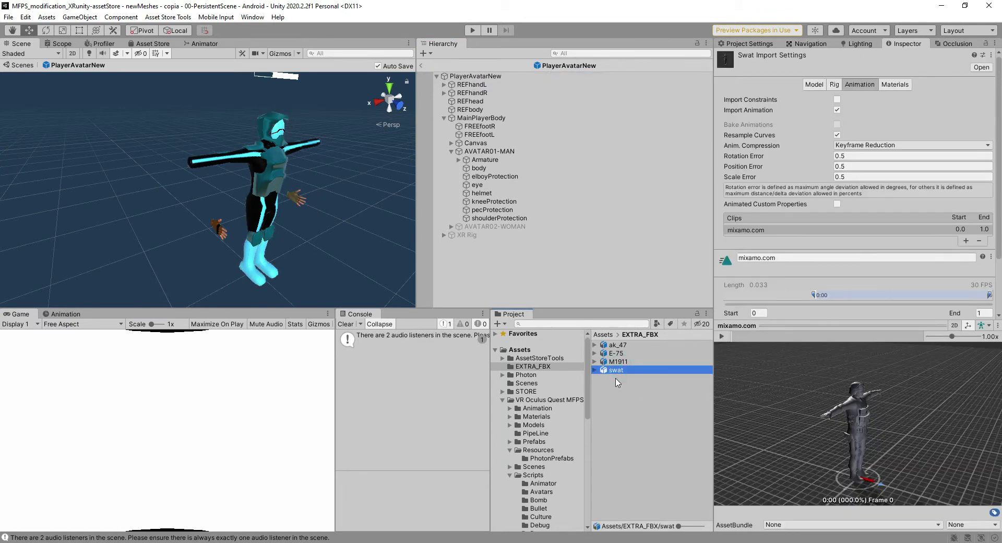
pyautogui.click(490, 151)
# Step: Add the swat model to the avatar prefab and scale it down to 0.95
pyautogui.moveTo(606, 372); pyautogui.dragTo(487, 261)
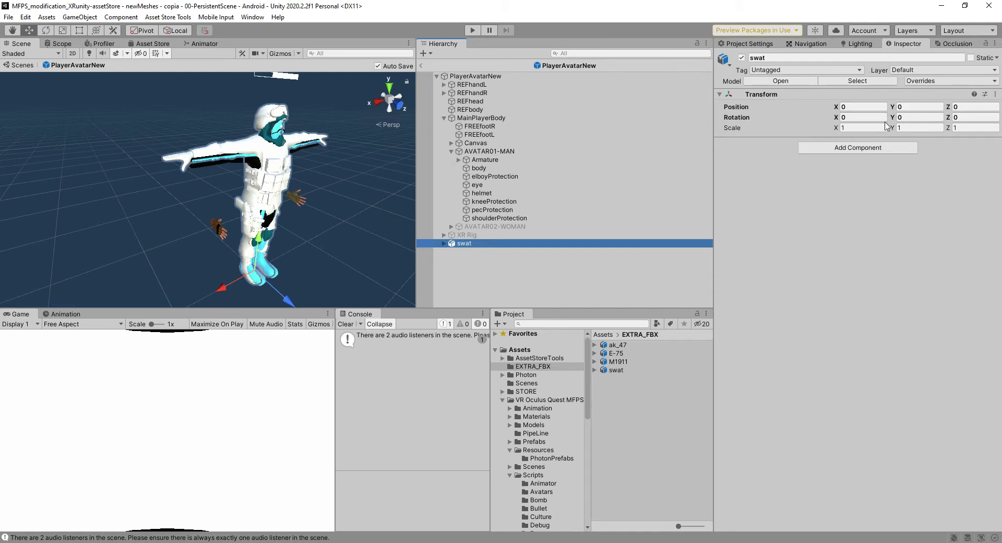
pyautogui.press('r')
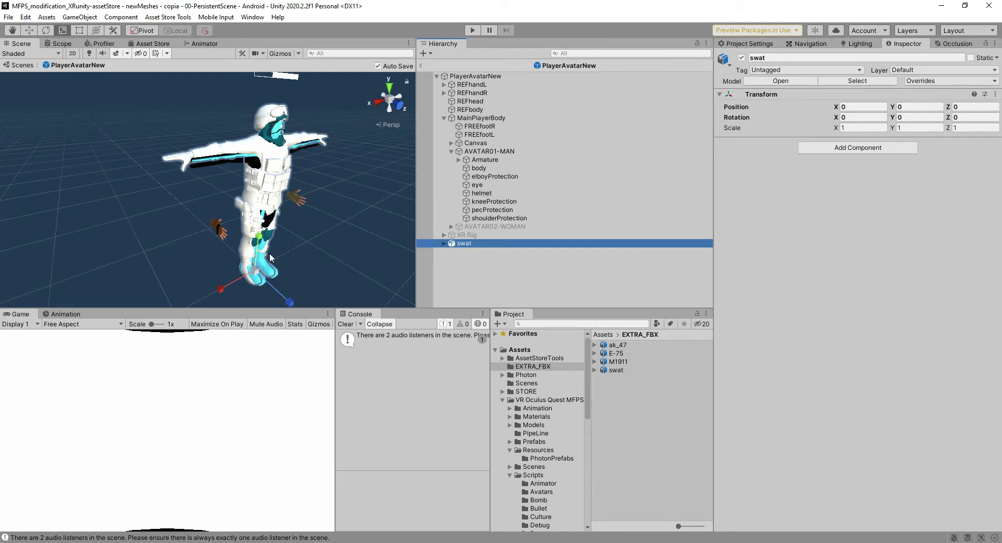
pyautogui.click(258, 272)
pyautogui.moveTo(259, 272); pyautogui.dragTo(243, 276)
pyautogui.click(456, 265)
# Step: Unpack the swat prefab instance into ordinary objects
pyautogui.rightClick(466, 243)
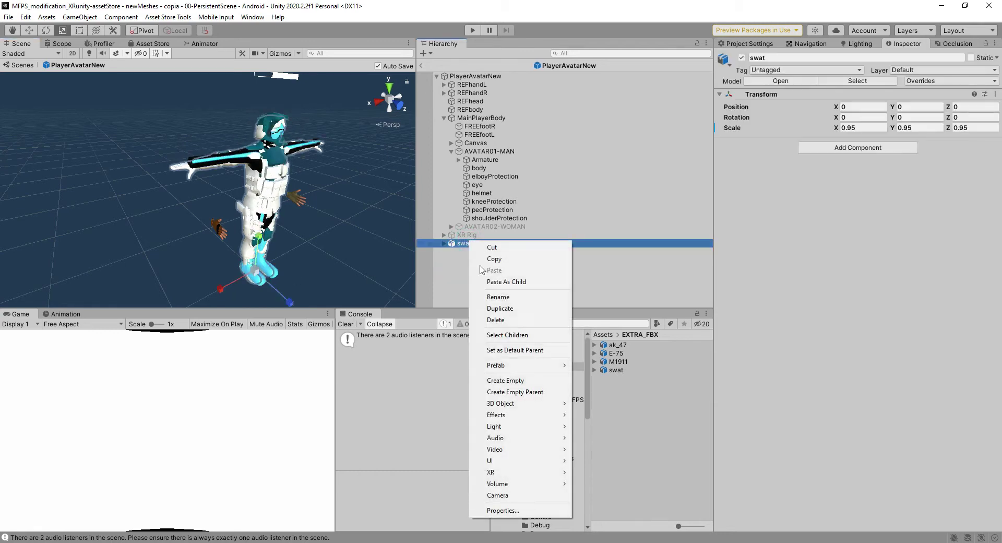
pyautogui.moveTo(549, 375)
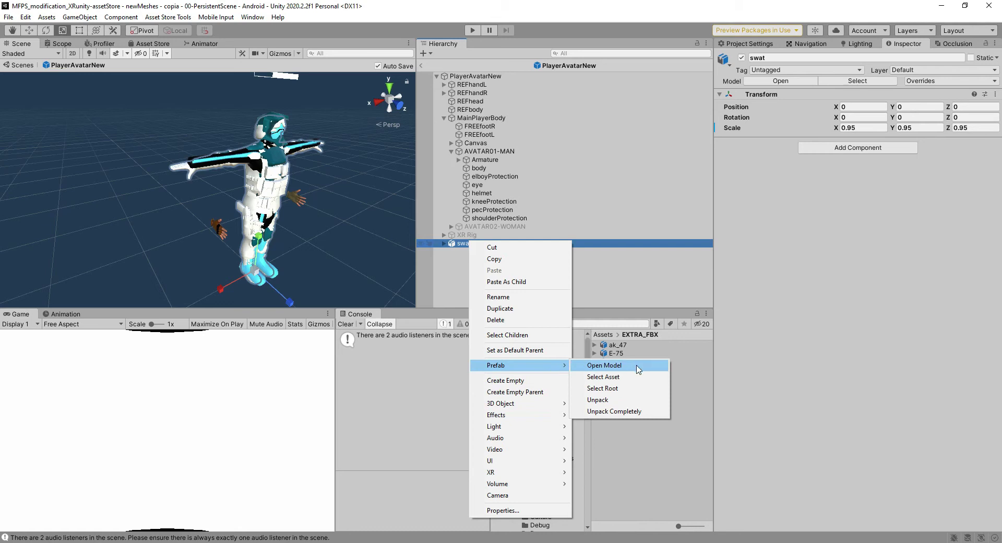
pyautogui.click(659, 386)
# Step: Reparent swat's Geo and swat:Hips children onto AVATAR01-MAN, leaving swat empty
pyautogui.click(445, 243)
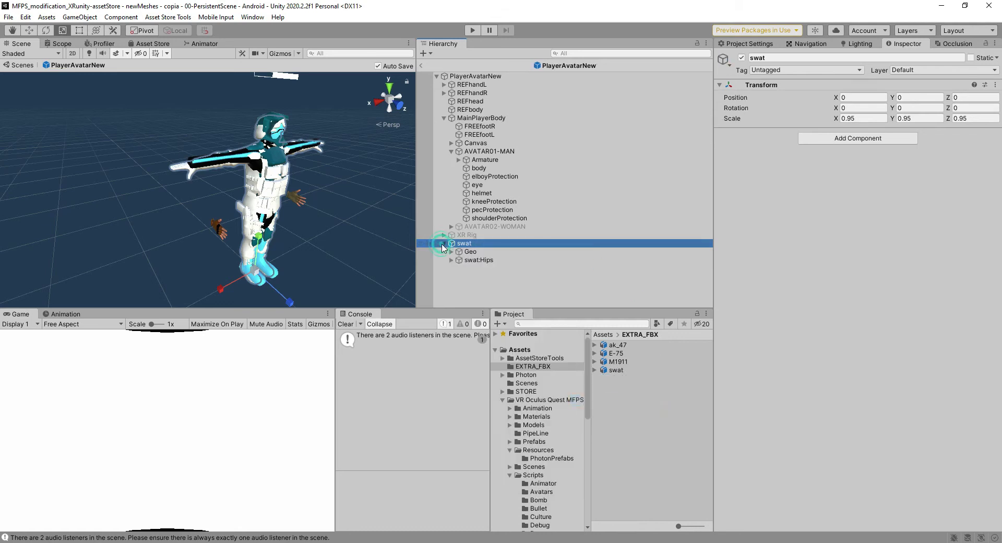
pyautogui.click(472, 252)
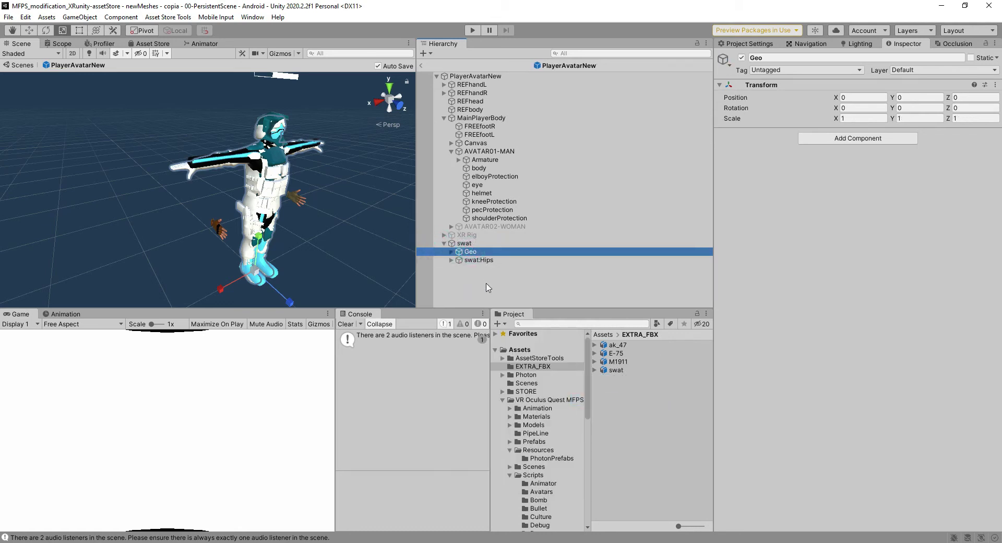
pyautogui.click(465, 243)
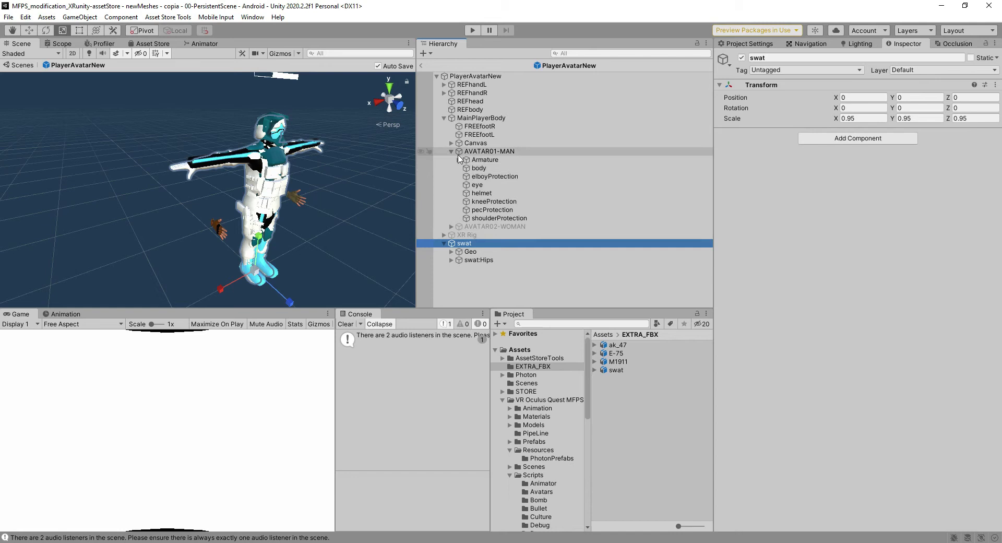
pyautogui.click(470, 252)
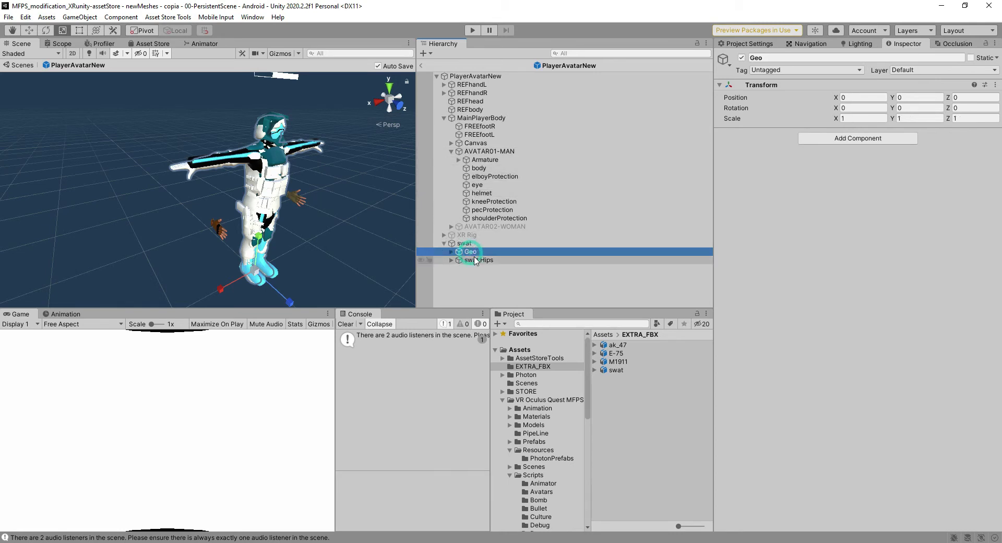
pyautogui.keyDown('ctrl'); pyautogui.click(475, 260); pyautogui.keyUp('ctrl')
pyautogui.moveTo(476, 259); pyautogui.dragTo(487, 155)
pyautogui.click(514, 218)
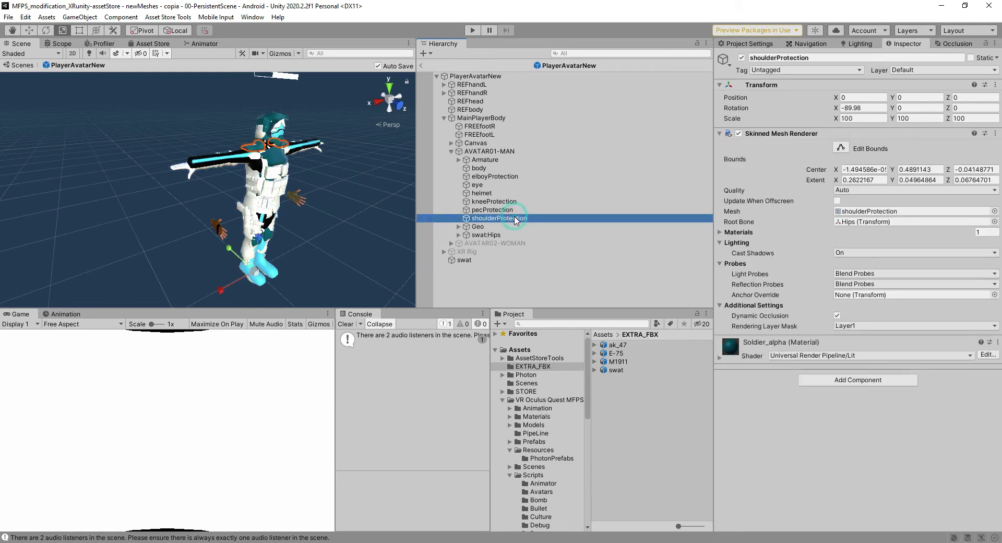
# Step: Inspect the old Armature's Hips bone tree and move the camera closer to the avatar
pyautogui.keyDown('shift'); pyautogui.click(496, 162); pyautogui.keyUp('shift')
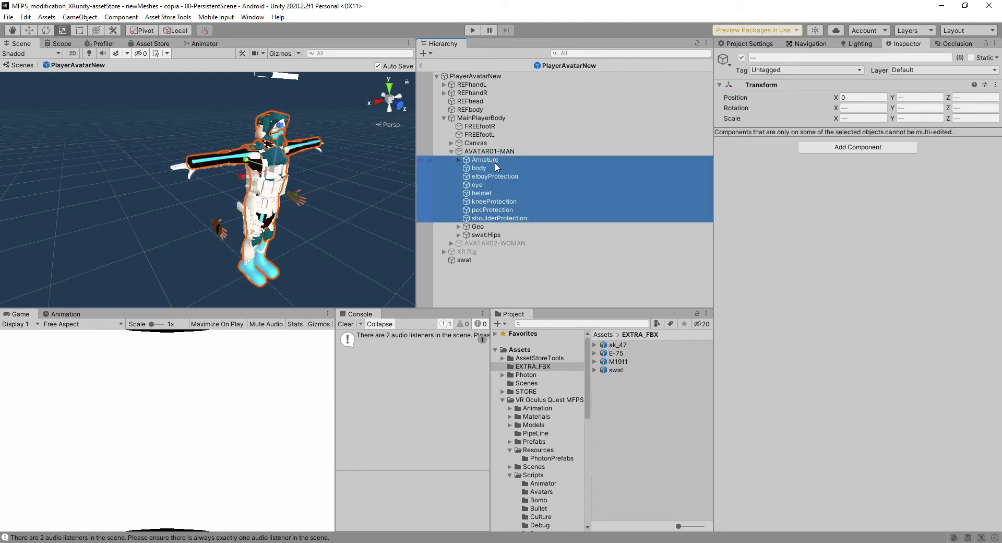
pyautogui.click(458, 160)
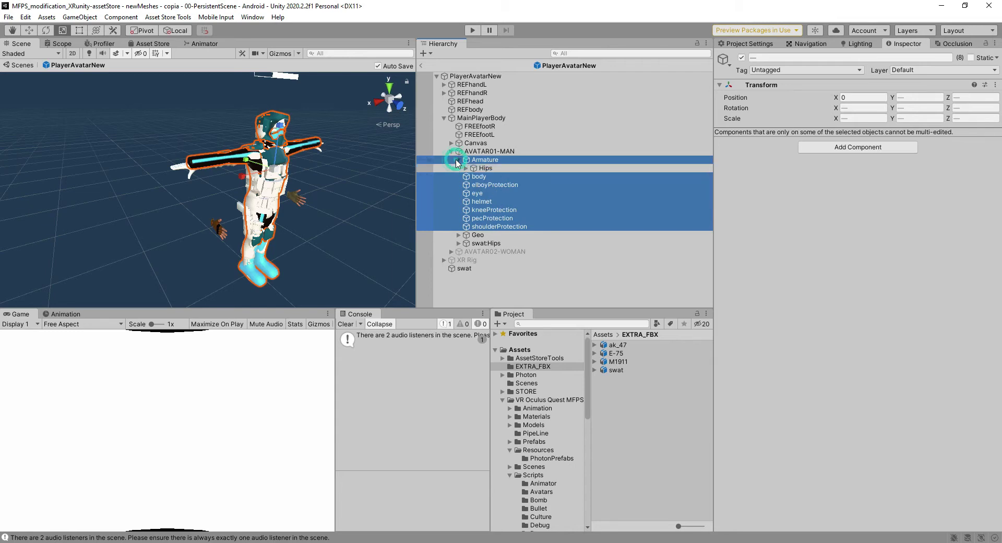
pyautogui.click(459, 160)
pyautogui.click(458, 161)
pyautogui.click(466, 168)
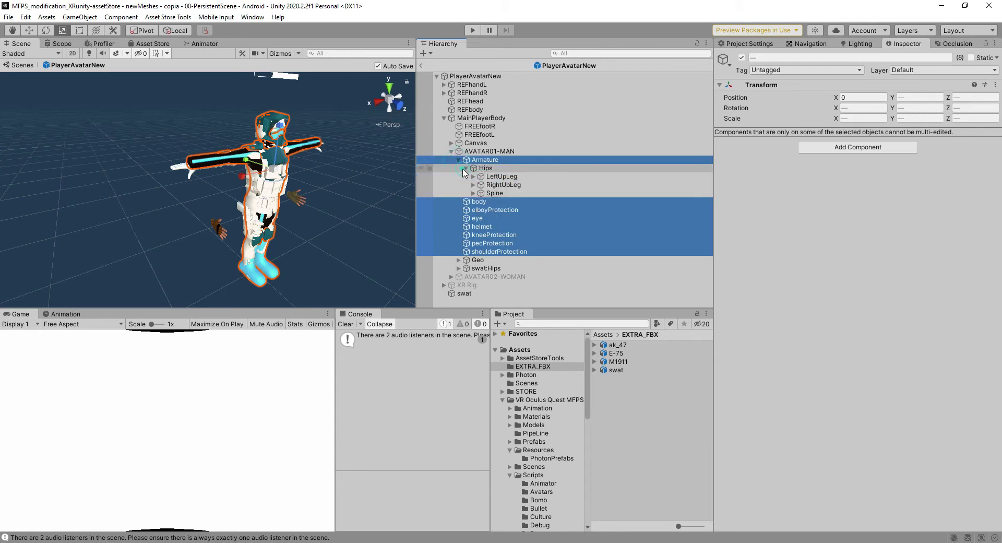
pyautogui.click(459, 159)
pyautogui.click(516, 259)
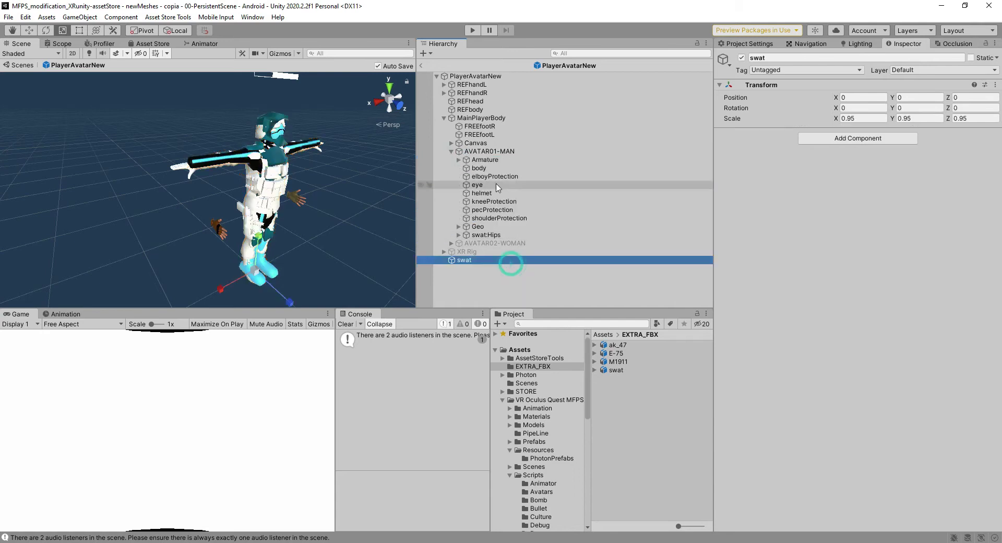
pyautogui.click(530, 160)
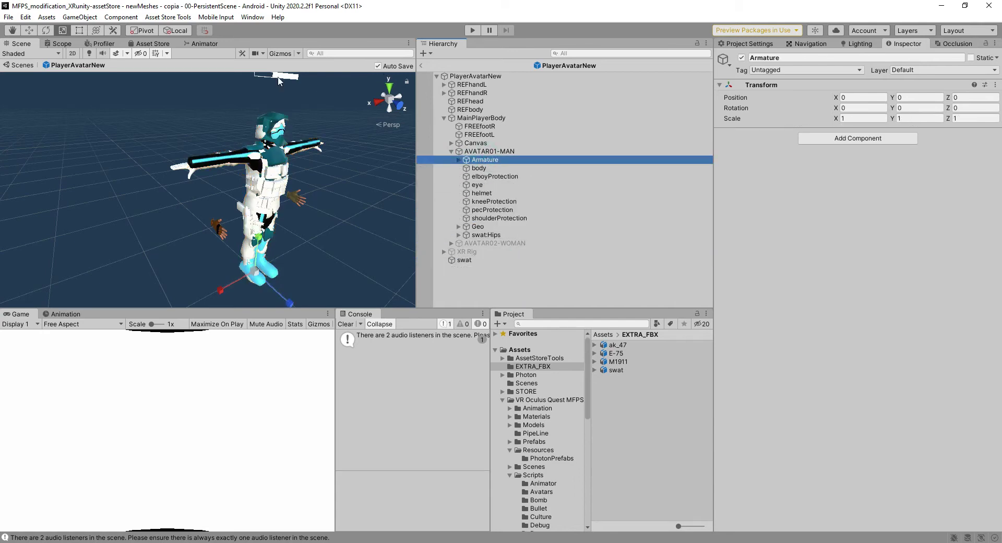
pyautogui.moveTo(363, 160); pyautogui.dragTo(271, 195, button='right')
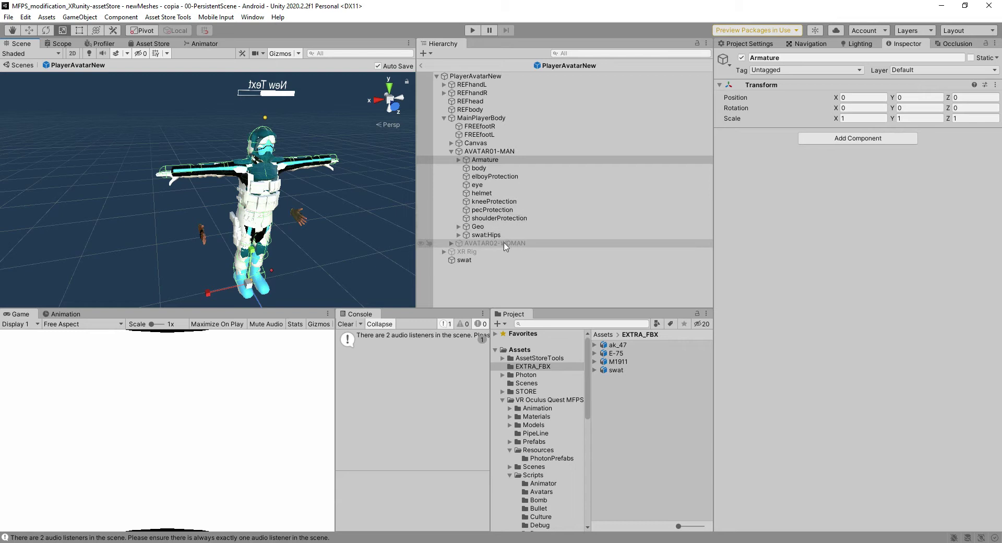
# Step: Select Armature through shoulderProtection under AVATAR01-MAN for removal
pyautogui.click(512, 218)
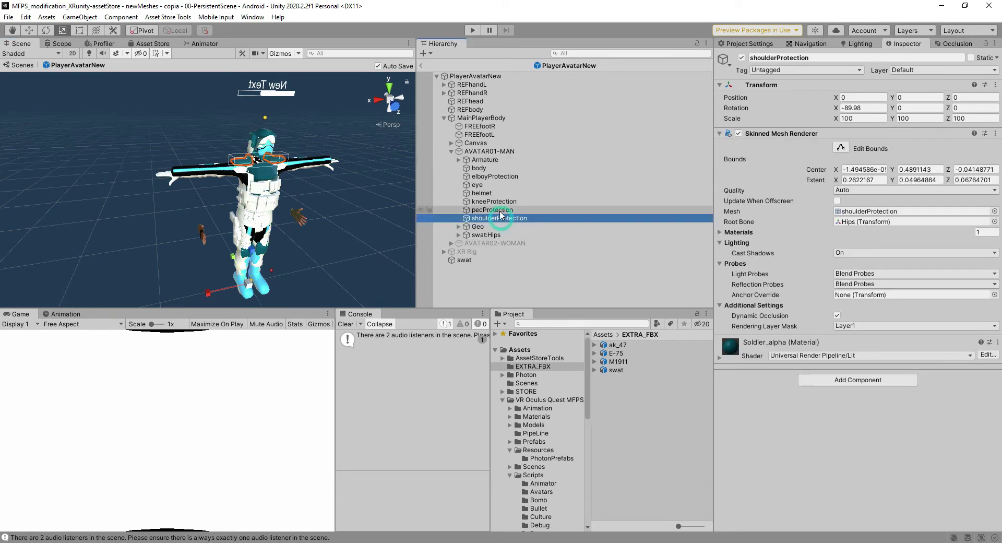
pyautogui.keyDown('shift'); pyautogui.click(494, 167); pyautogui.keyUp('shift')
pyautogui.keyDown('shift'); pyautogui.click(493, 160); pyautogui.keyUp('shift')
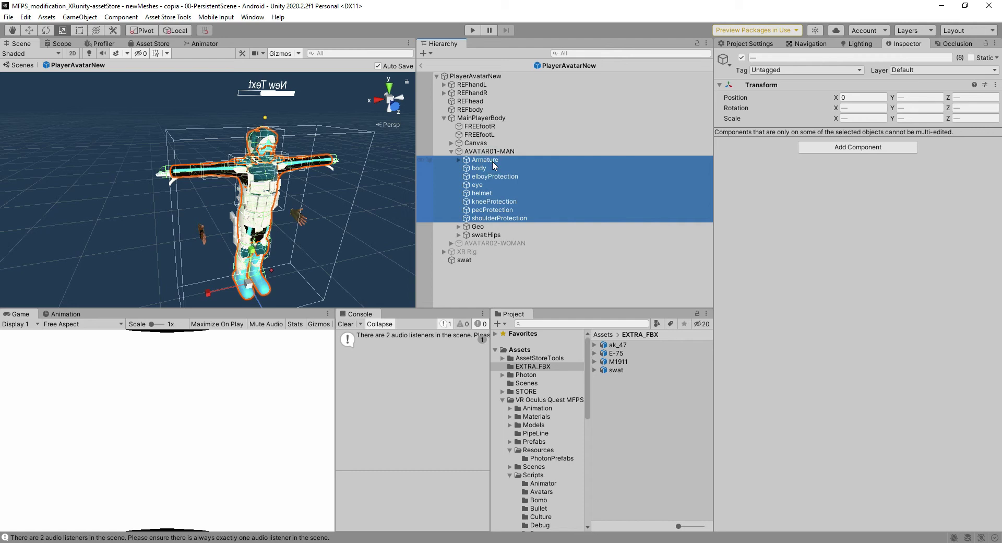
pyautogui.click(479, 167)
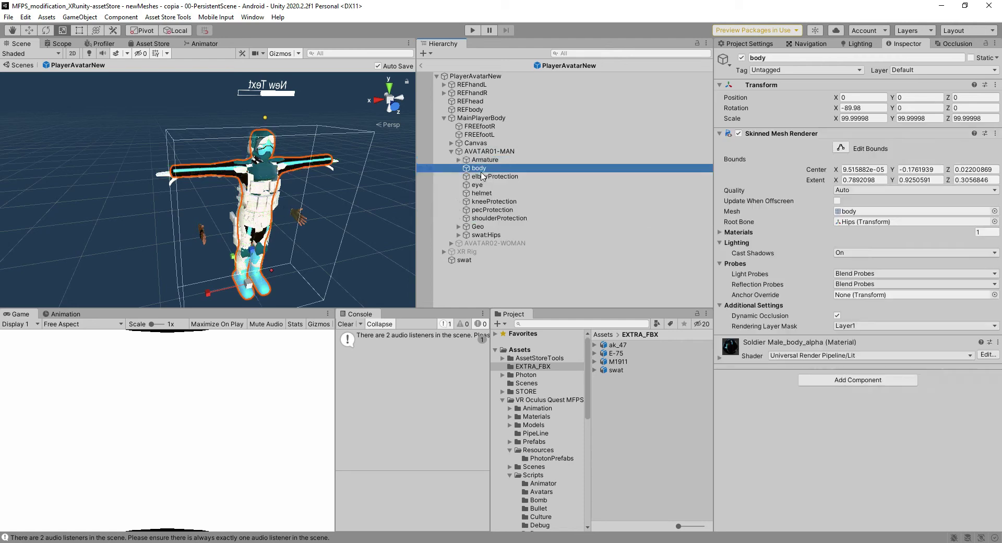
pyautogui.click(460, 160)
pyautogui.click(460, 160)
pyautogui.click(477, 161)
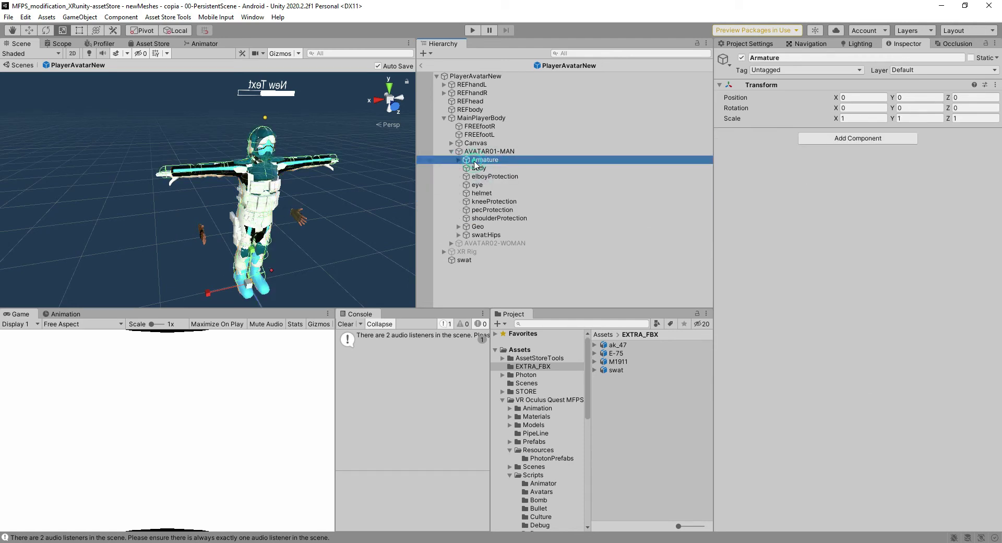
pyautogui.click(477, 151)
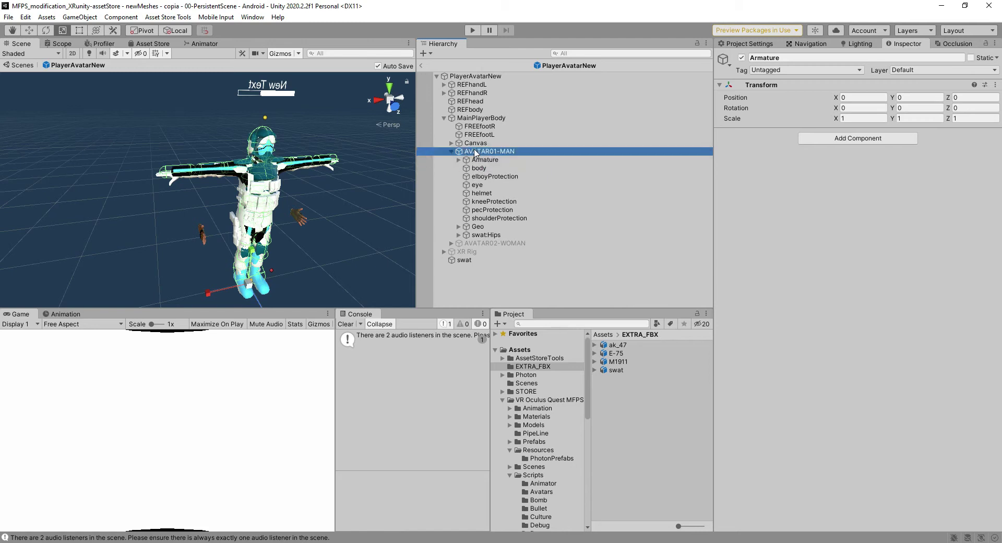
pyautogui.scroll(-5, 809, 230)
pyautogui.scroll(5, 810, 230)
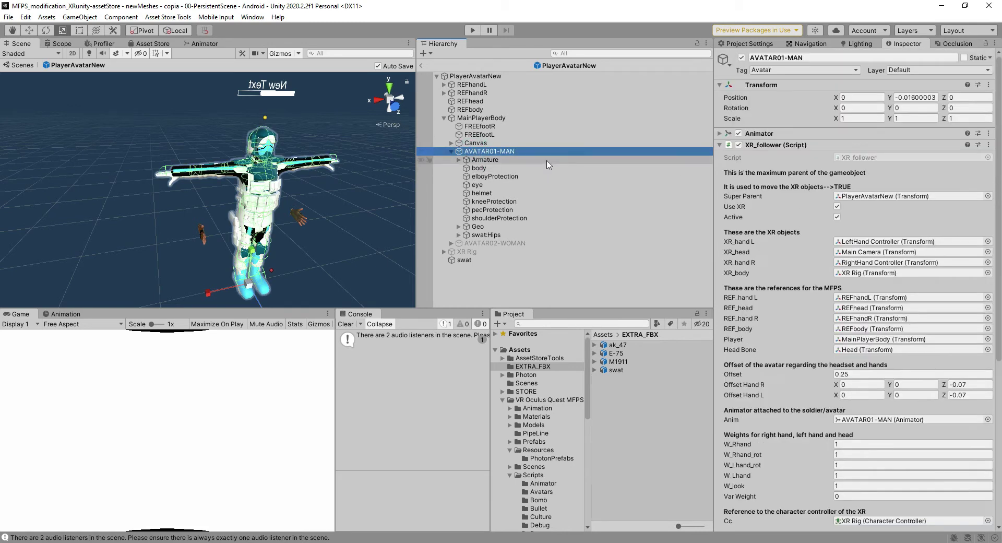
pyautogui.click(539, 160)
pyautogui.keyDown('shift'); pyautogui.click(523, 218); pyautogui.keyUp('shift')
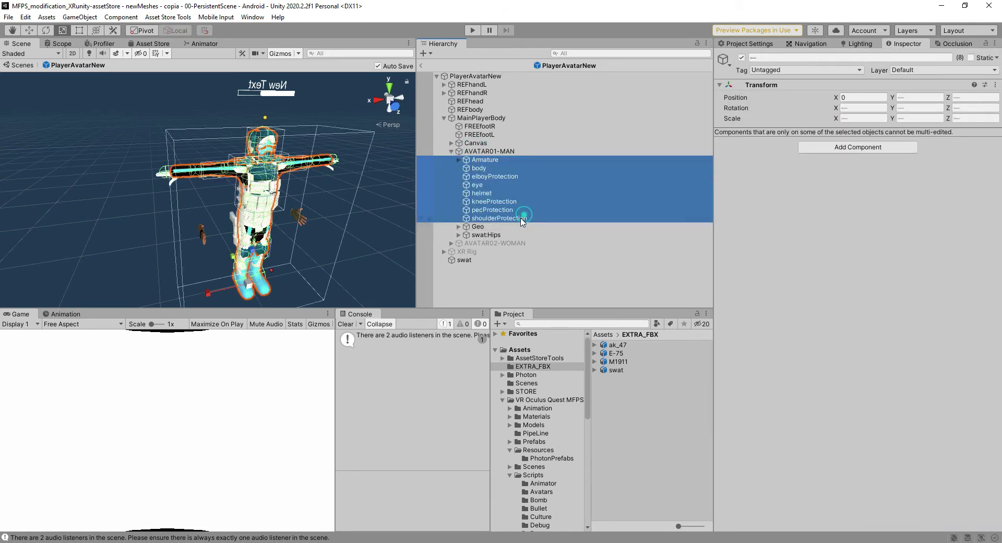
# Step: Delete the old Armature and mesh parts, then try Soldier_head as the XR_follower Head Bone
pyautogui.press('Delete')
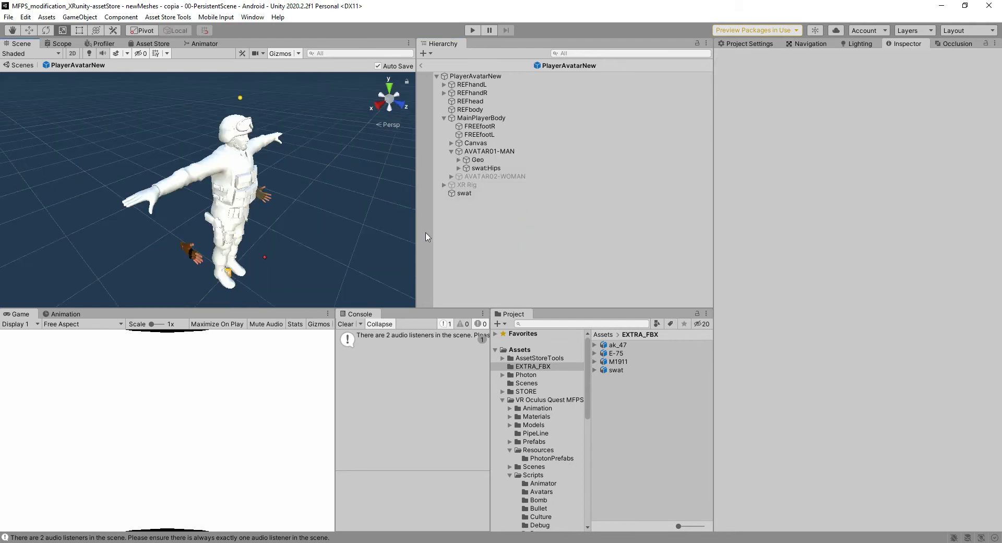
pyautogui.keyDown('alt'); pyautogui.moveTo(232, 277); pyautogui.dragTo(329, 177); pyautogui.keyUp('alt')
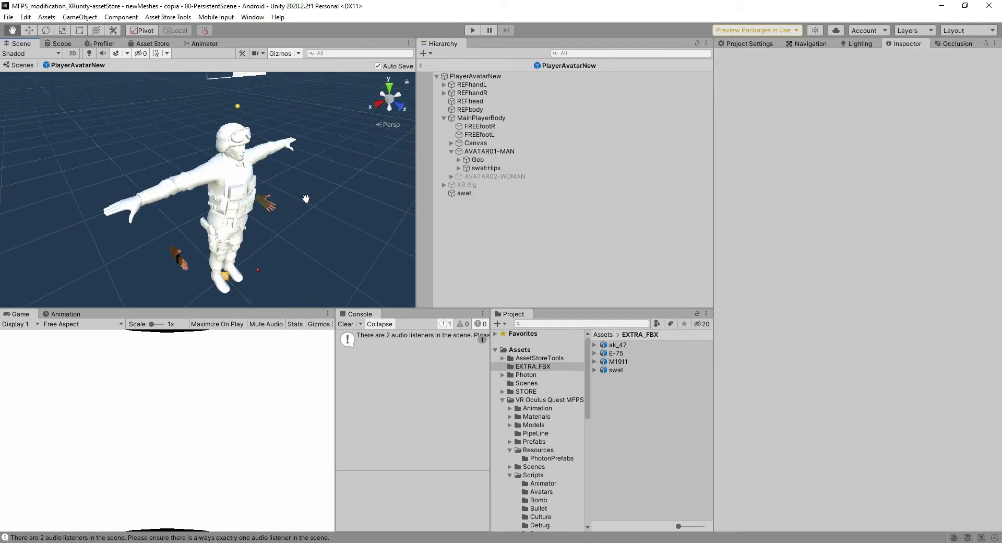
pyautogui.click(491, 157)
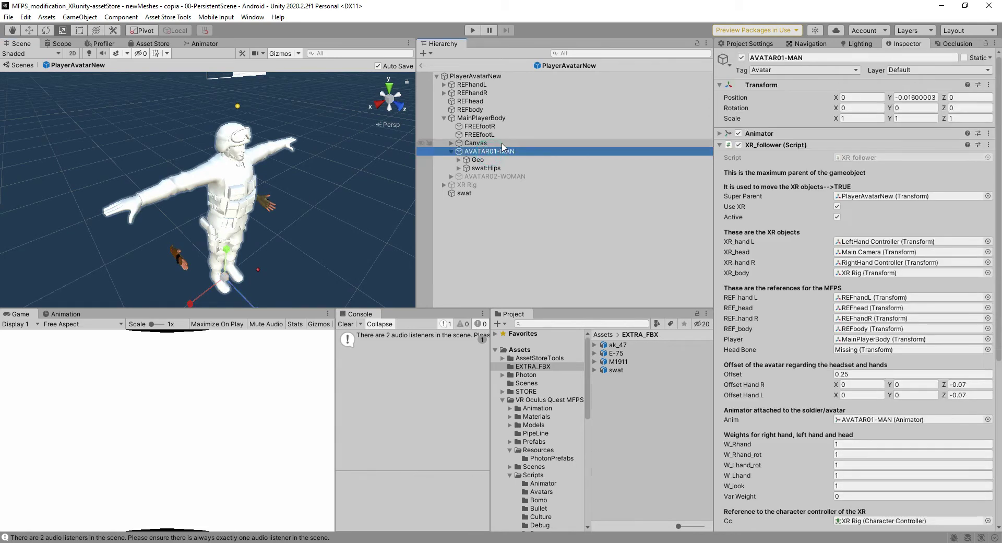
pyautogui.scroll(-3, 823, 214)
pyautogui.scroll(3, 824, 214)
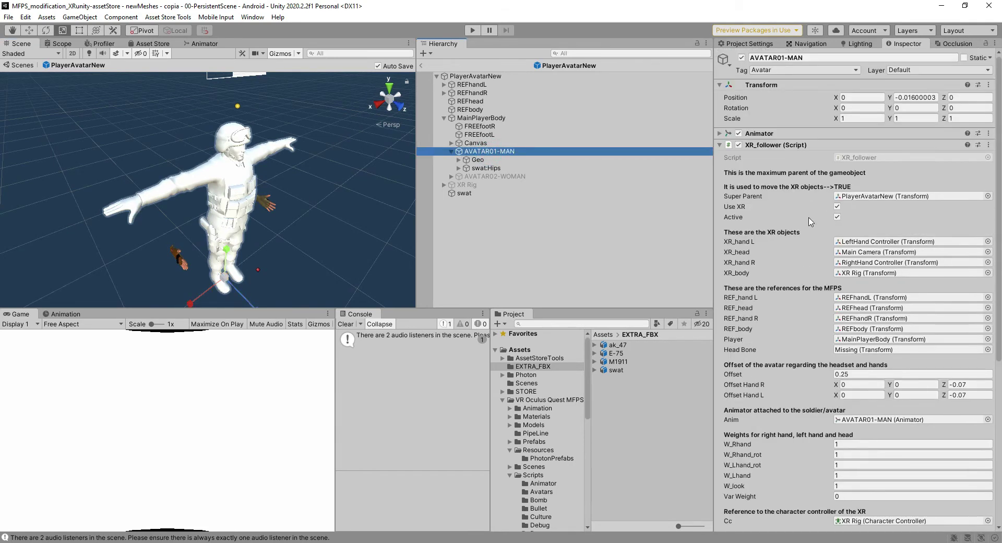
pyautogui.click(987, 350)
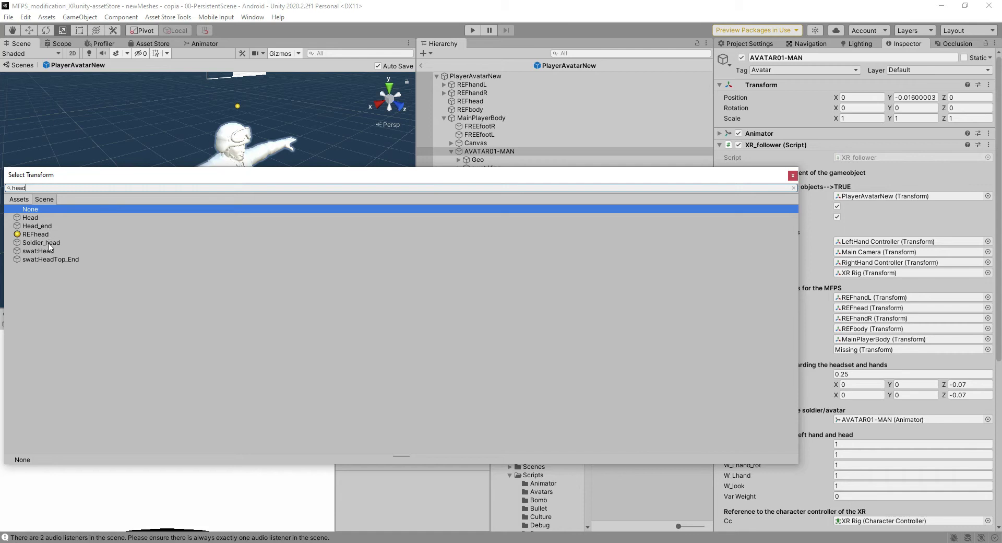
pyautogui.doubleClick(49, 244)
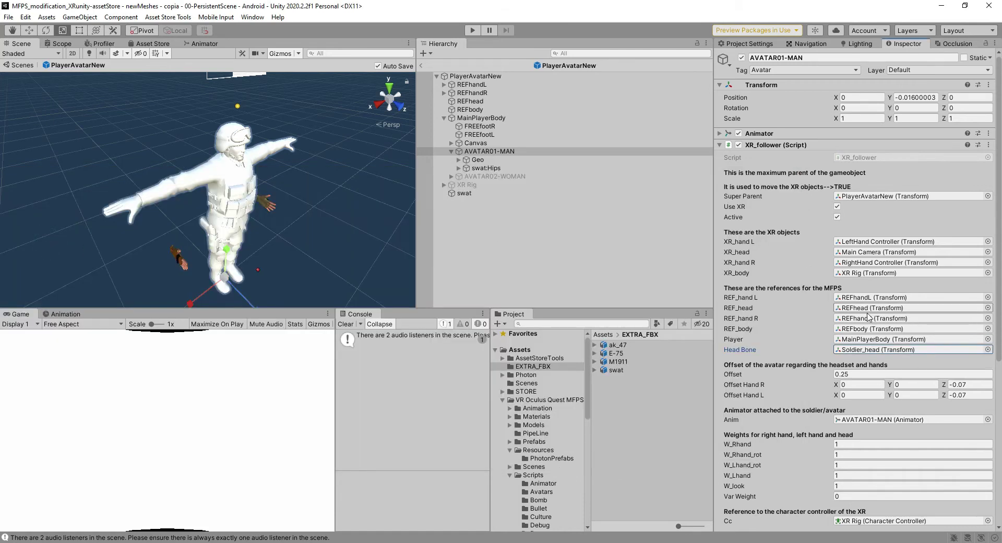
pyautogui.click(868, 350)
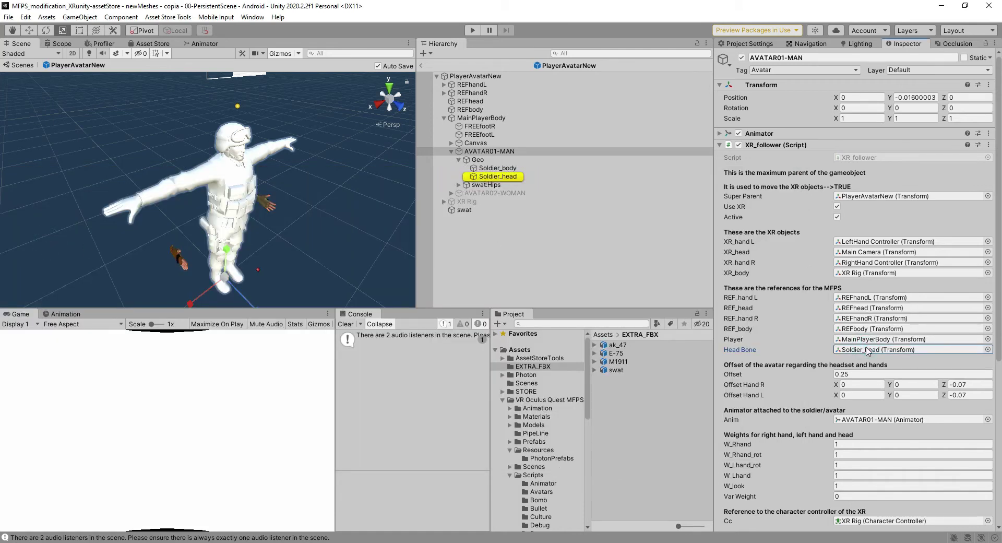
# Step: Assign swat:Head from the expanded swat:Hips tree as the XR_follower Head Bone
pyautogui.keyDown('alt'); pyautogui.click(459, 186); pyautogui.keyUp('alt')
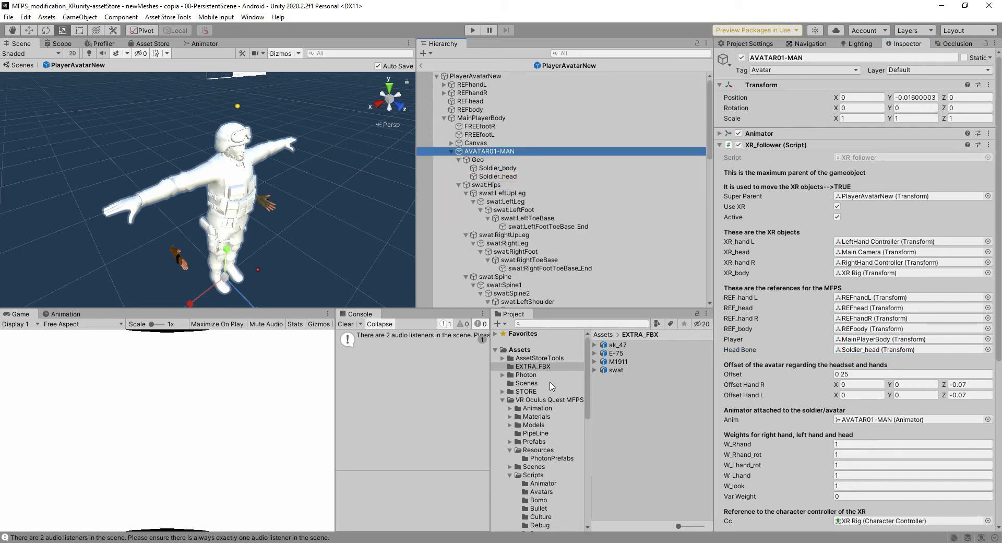
pyautogui.scroll(-5, 560, 268)
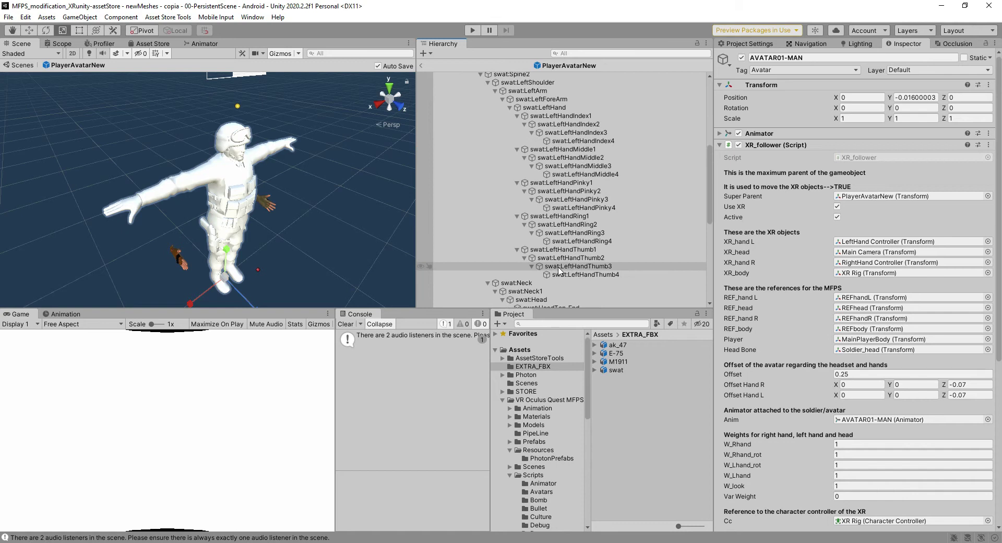
pyautogui.scroll(-4, 558, 271)
pyautogui.click(537, 207)
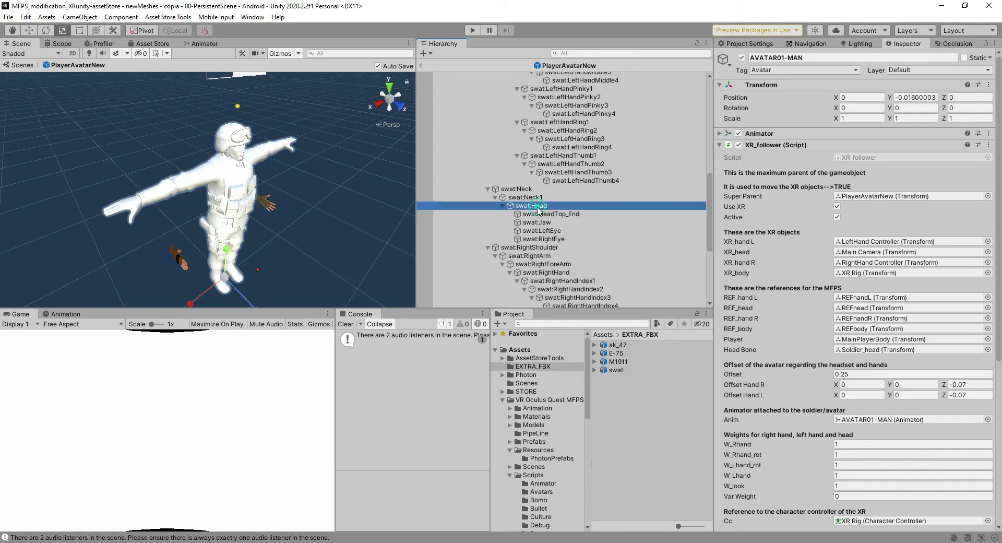
pyautogui.moveTo(538, 209); pyautogui.dragTo(908, 350)
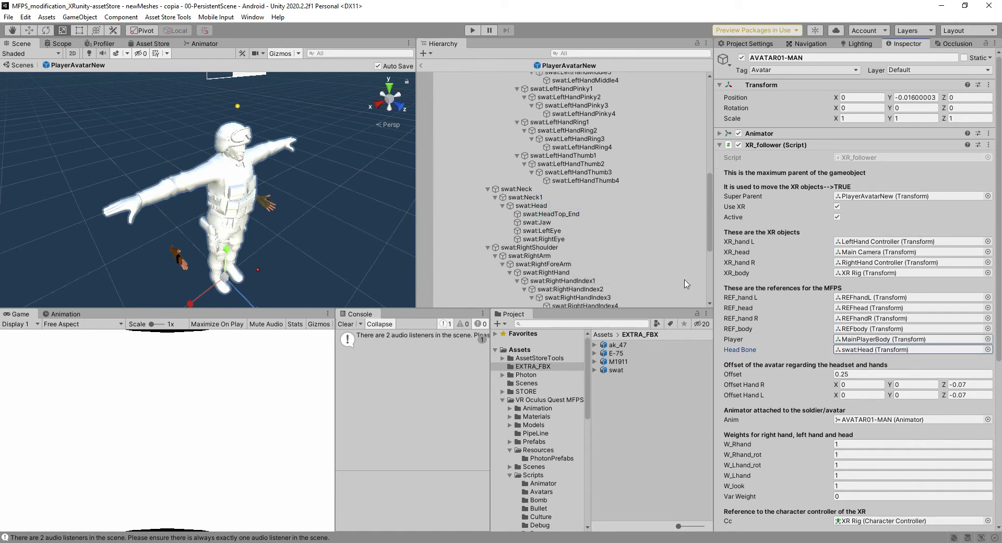
pyautogui.click(531, 206)
pyautogui.scroll(8, 674, 252)
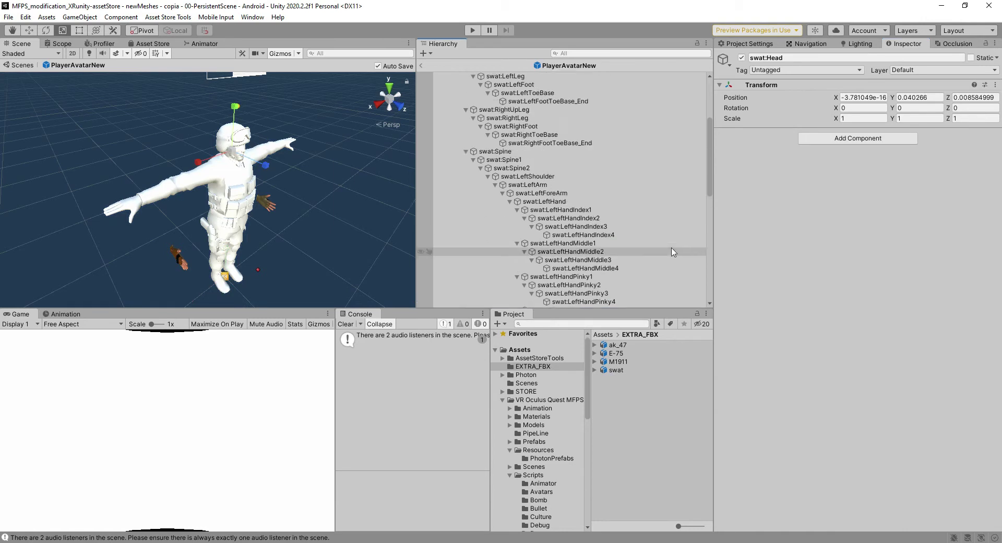
pyautogui.scroll(5, 674, 252)
# Step: Review AVATAR01-MAN's components in the Inspector
pyautogui.click(489, 151)
pyautogui.scroll(-4, 934, 416)
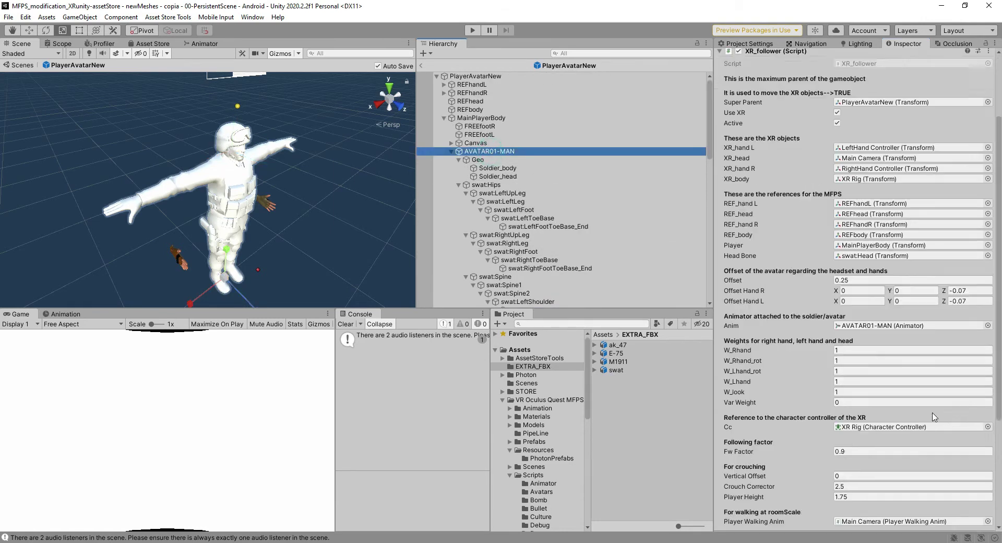
pyautogui.scroll(-3, 935, 416)
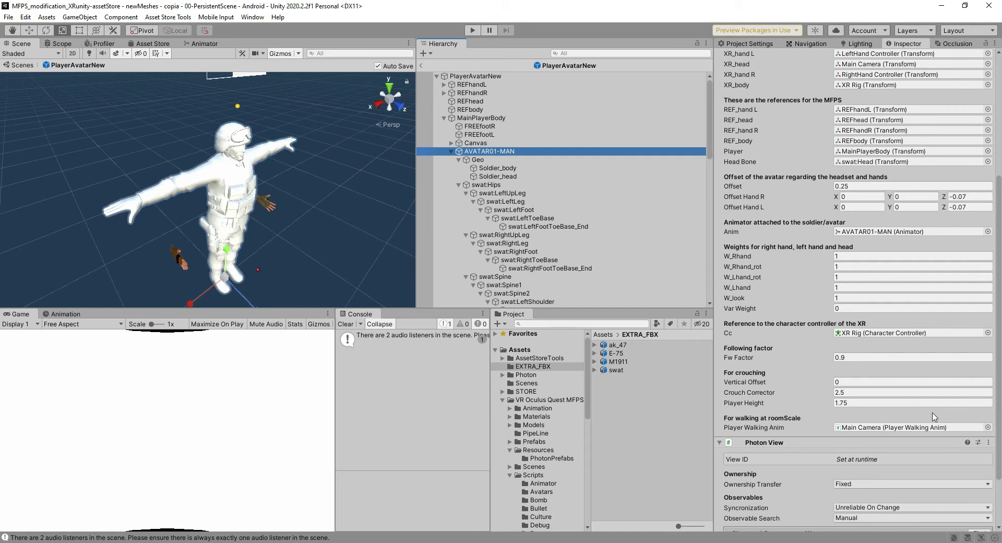
pyautogui.scroll(-2, 934, 416)
pyautogui.scroll(8, 935, 418)
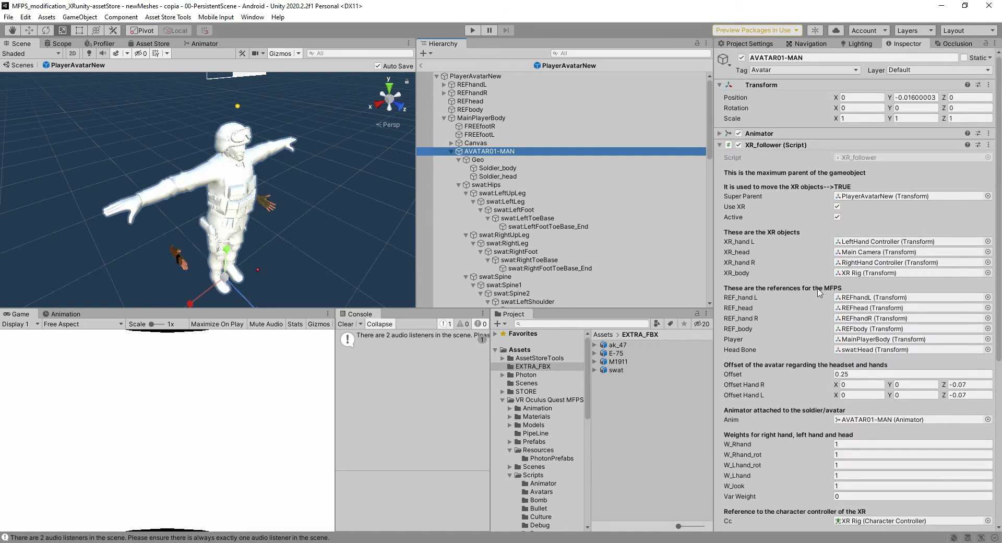
pyautogui.scroll(-3, 914, 391)
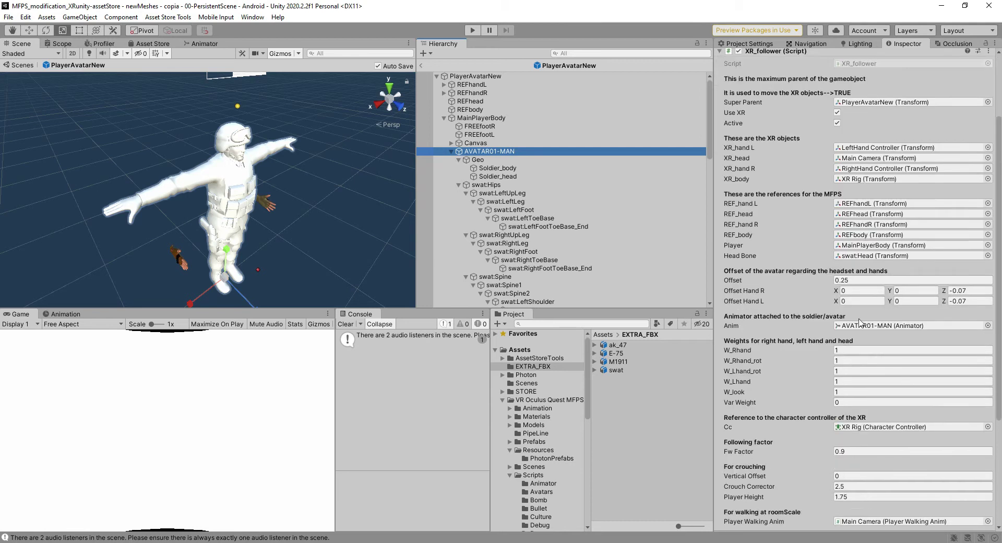
pyautogui.scroll(-3, 835, 313)
pyautogui.scroll(-2, 817, 308)
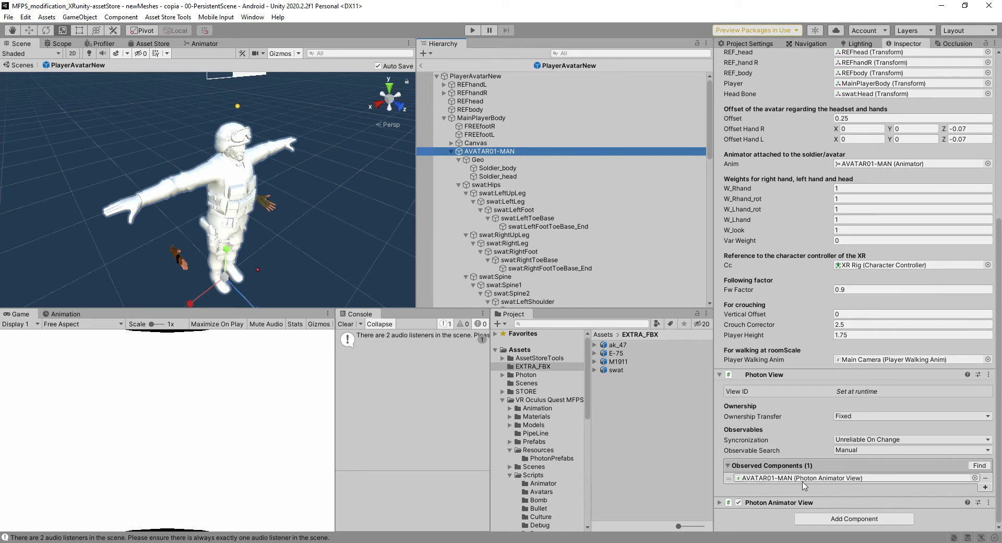
pyautogui.scroll(5, 829, 274)
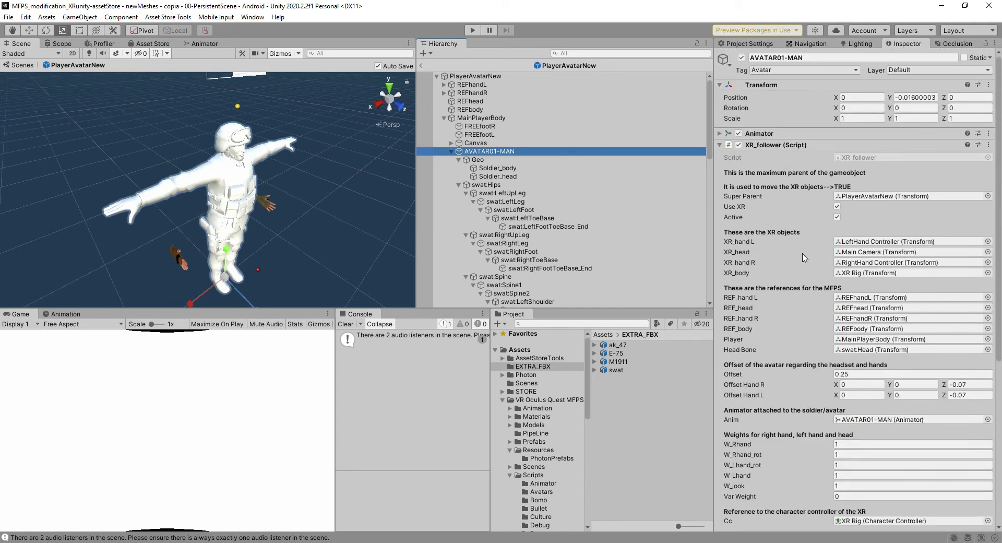
# Step: Collapse AVATAR01-MAN's XR_follower and expand its Animator to see the SoldierMan avatar warnings
pyautogui.click(481, 120)
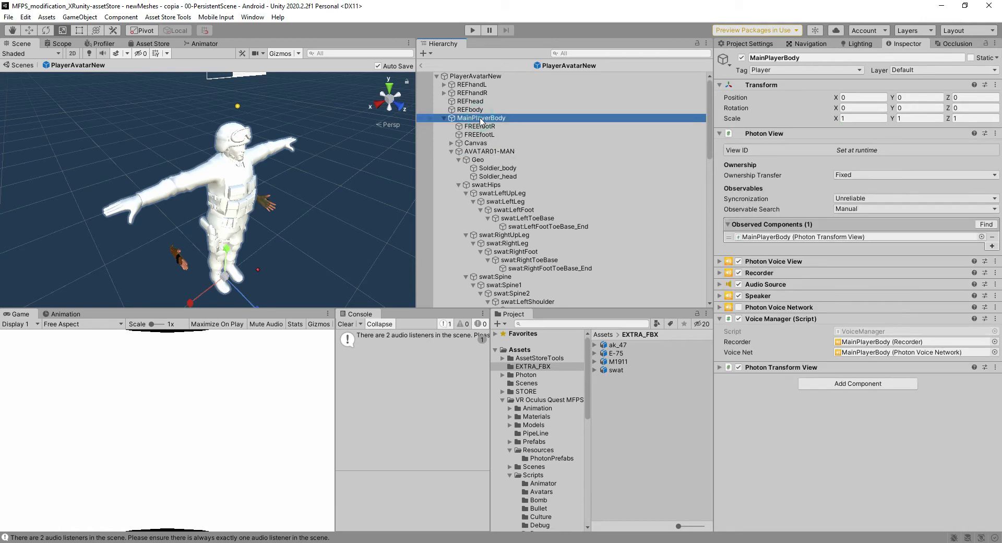
pyautogui.click(483, 143)
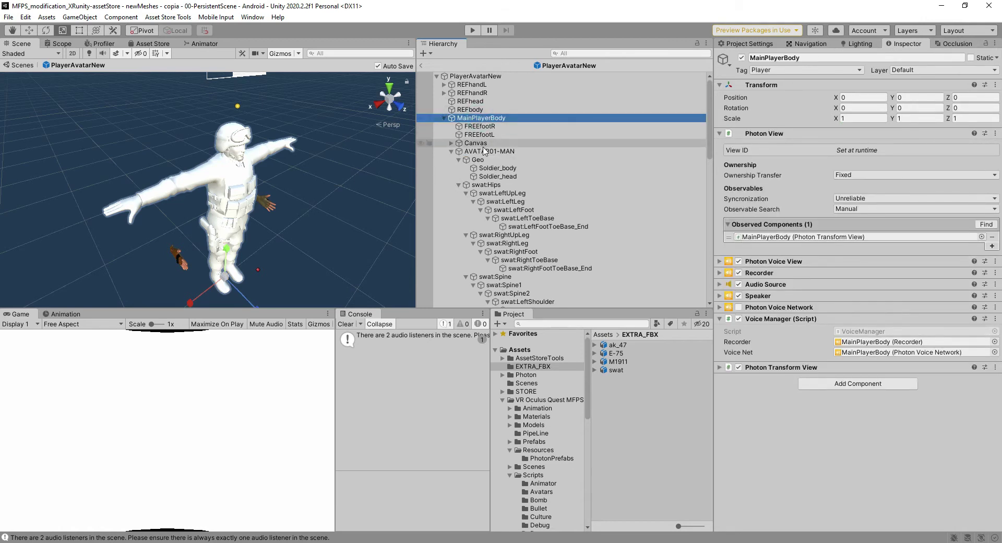
pyautogui.click(489, 152)
pyautogui.click(720, 145)
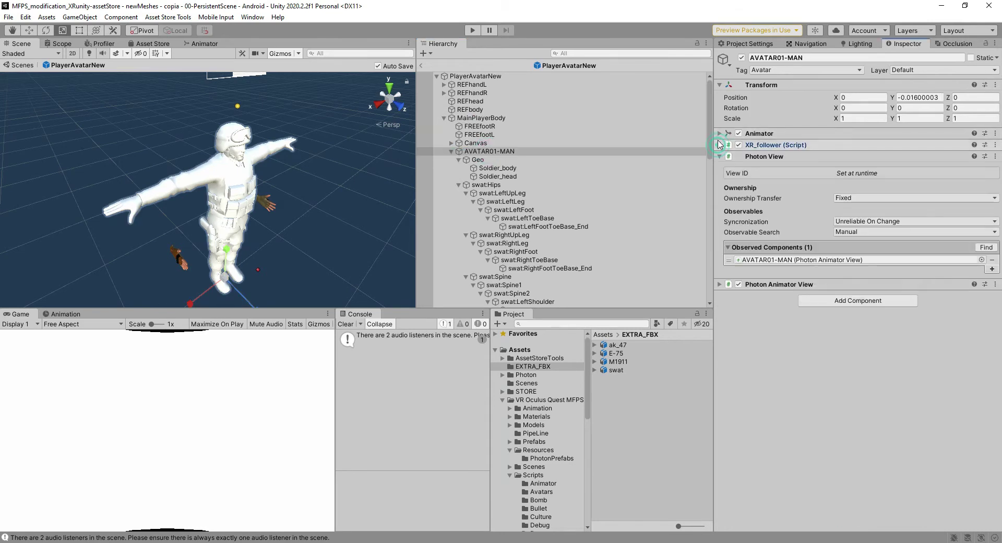
pyautogui.click(719, 134)
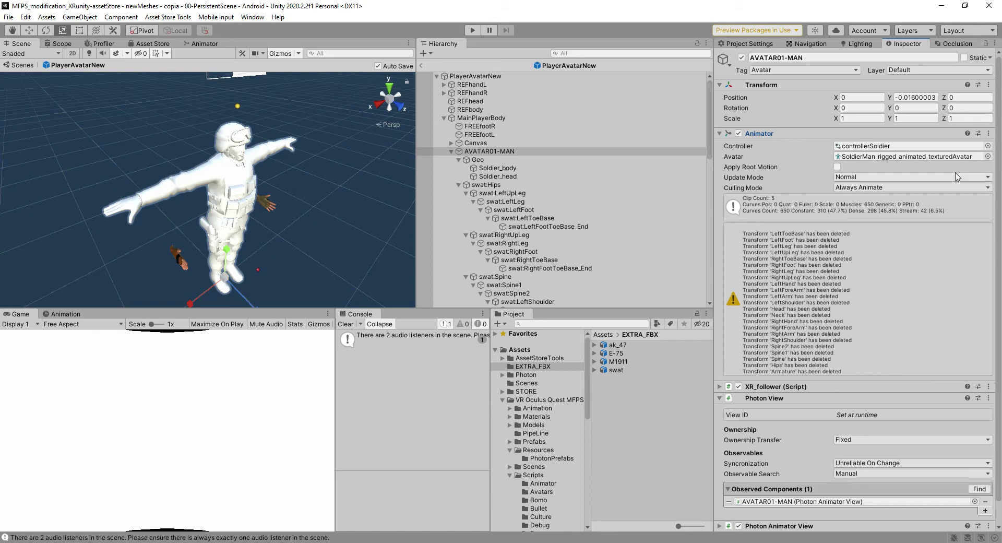
# Step: Browse the Animator's avatar choices, leaving the SoldierMan avatar unchanged
pyautogui.click(987, 157)
pyautogui.moveTo(201, 176); pyautogui.dragTo(700, 237)
pyautogui.click(761, 234)
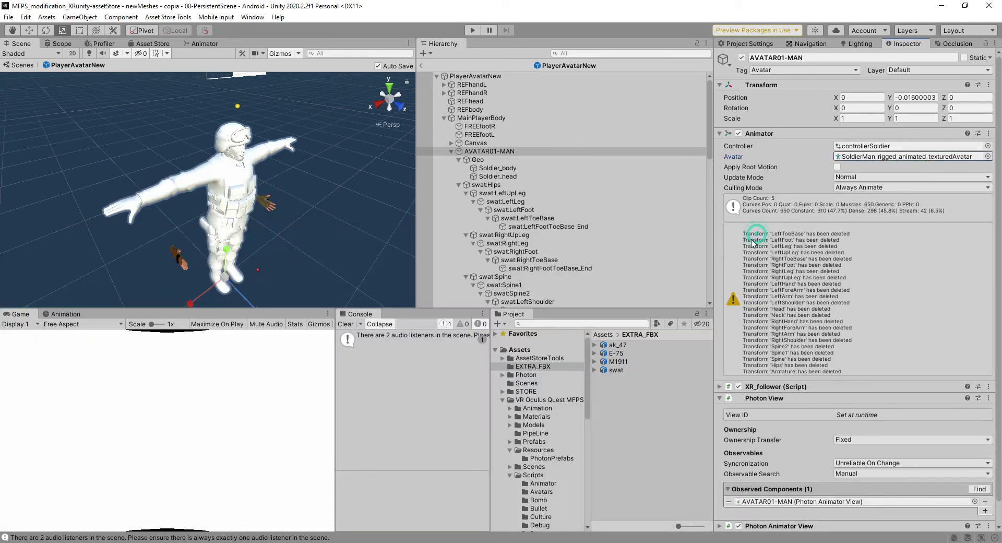
# Step: Set the swat FBX rig to Humanoid, apply it, and select the generated swatAvatar
pyautogui.click(595, 370)
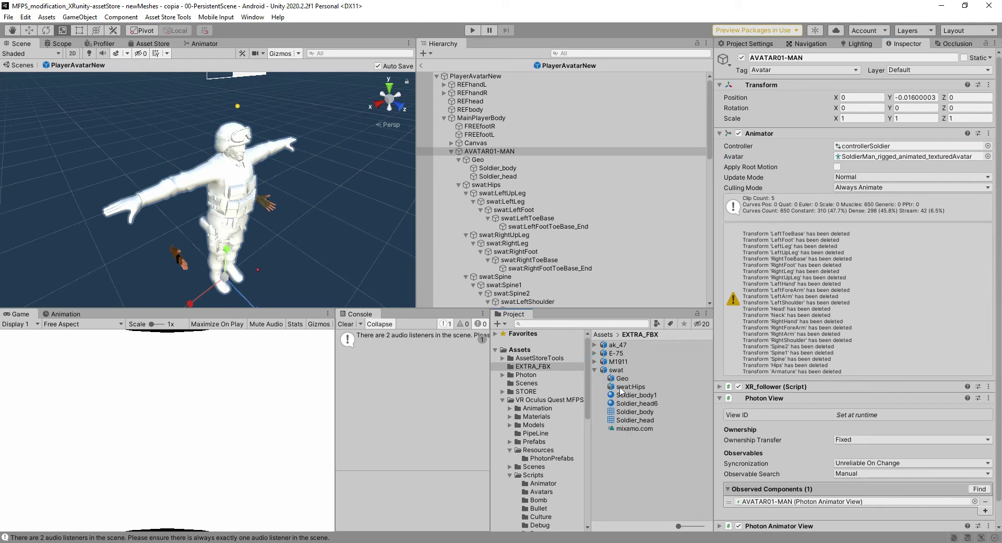
pyautogui.click(619, 371)
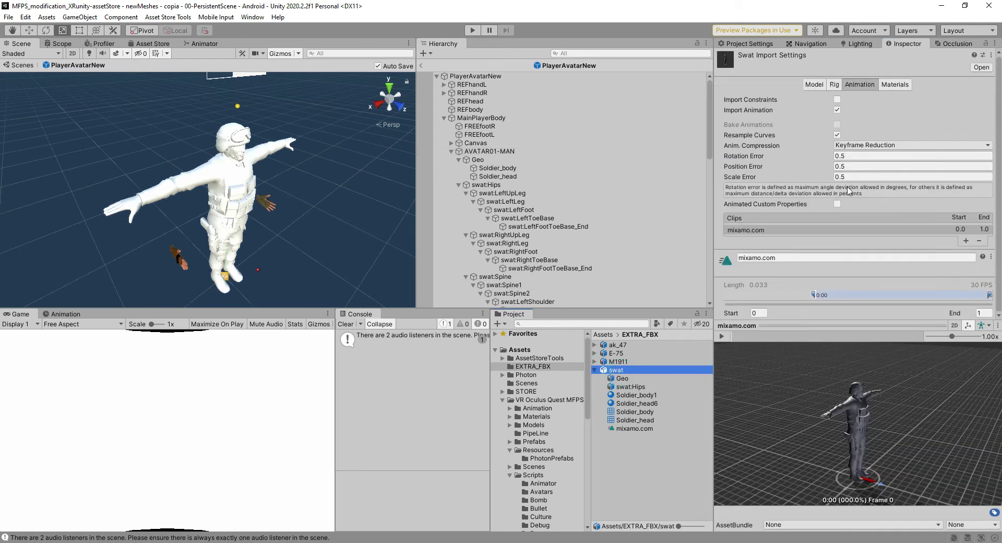
pyautogui.click(815, 84)
pyautogui.click(837, 84)
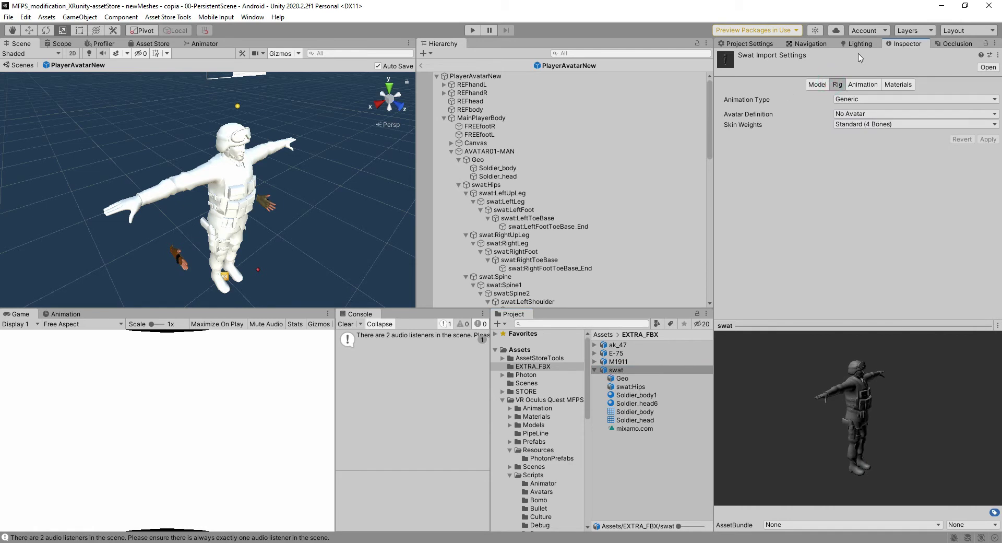
pyautogui.click(886, 100)
pyautogui.click(869, 148)
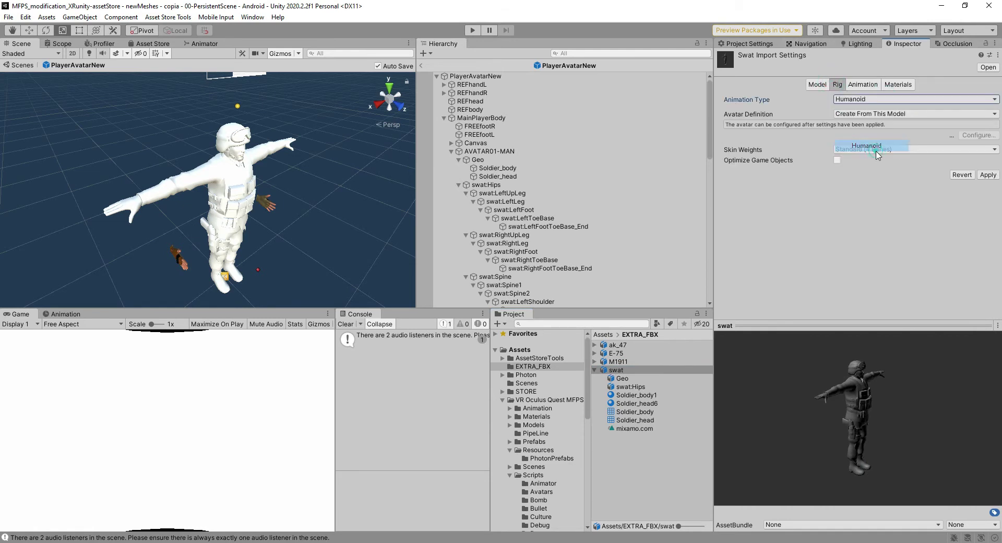
pyautogui.click(984, 178)
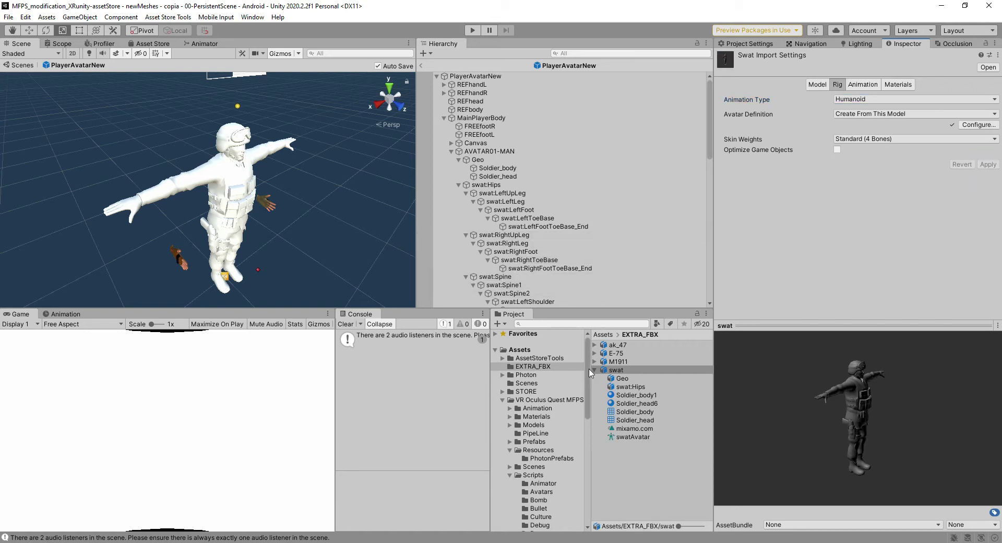
pyautogui.click(632, 437)
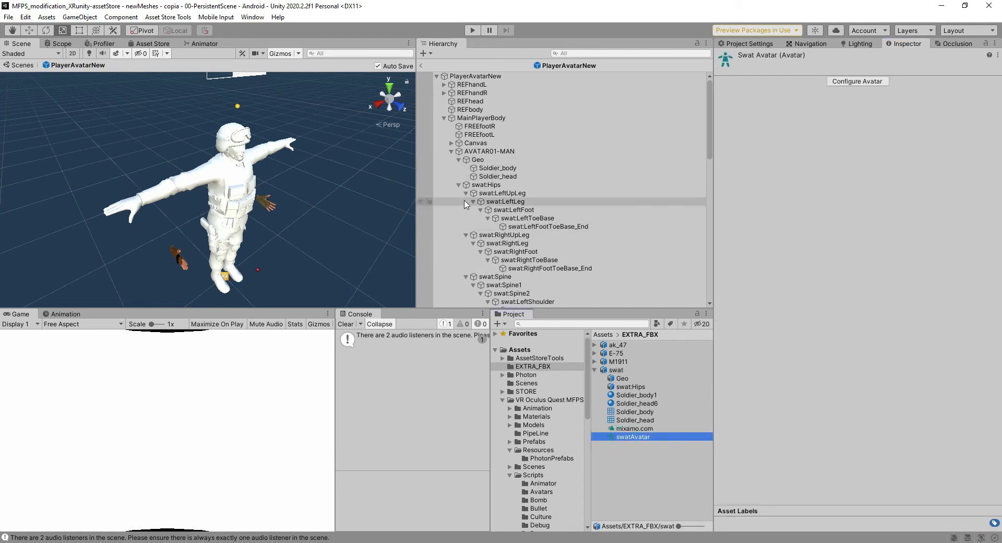
pyautogui.click(512, 151)
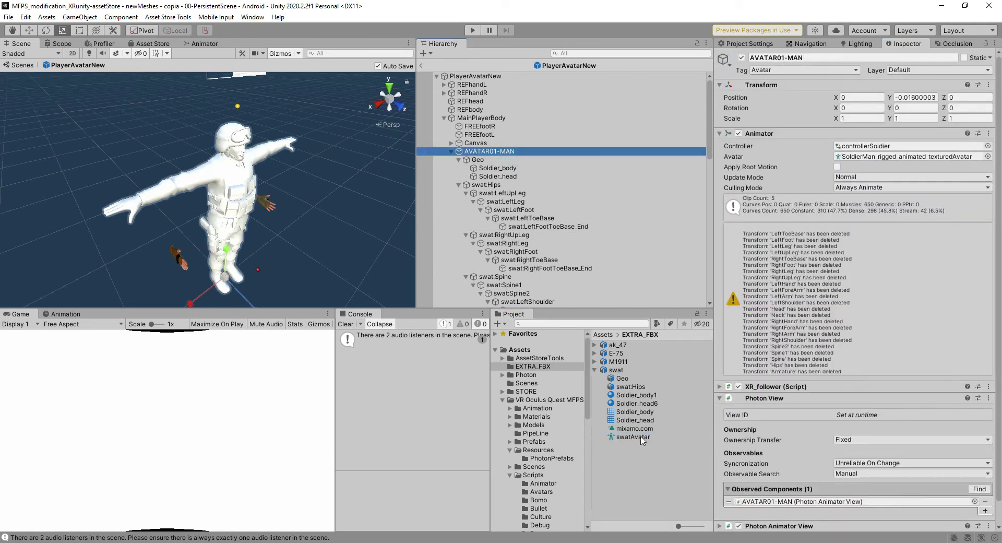
# Step: Assign swatAvatar to AVATAR01-MAN's Animator Avatar field, then orbit to view the T-posed soldier
pyautogui.moveTo(641, 437); pyautogui.dragTo(898, 156)
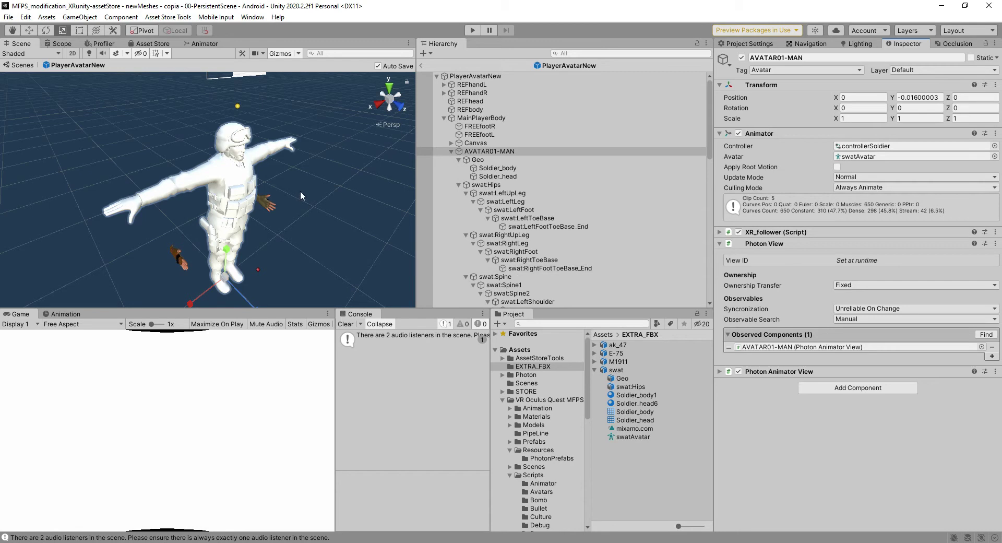
pyautogui.keyDown('alt'); pyautogui.moveTo(300, 190); pyautogui.dragTo(318, 211); pyautogui.keyUp('alt')
pyautogui.scroll(5, 318, 212)
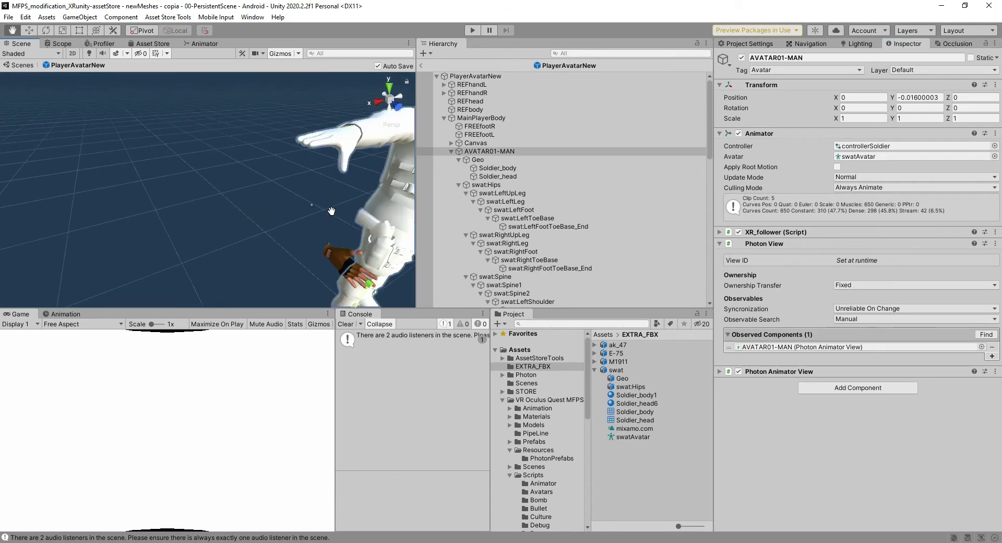
pyautogui.press('f')
pyautogui.keyDown('alt'); pyautogui.moveTo(327, 214); pyautogui.dragTo(321, 215); pyautogui.keyUp('alt')
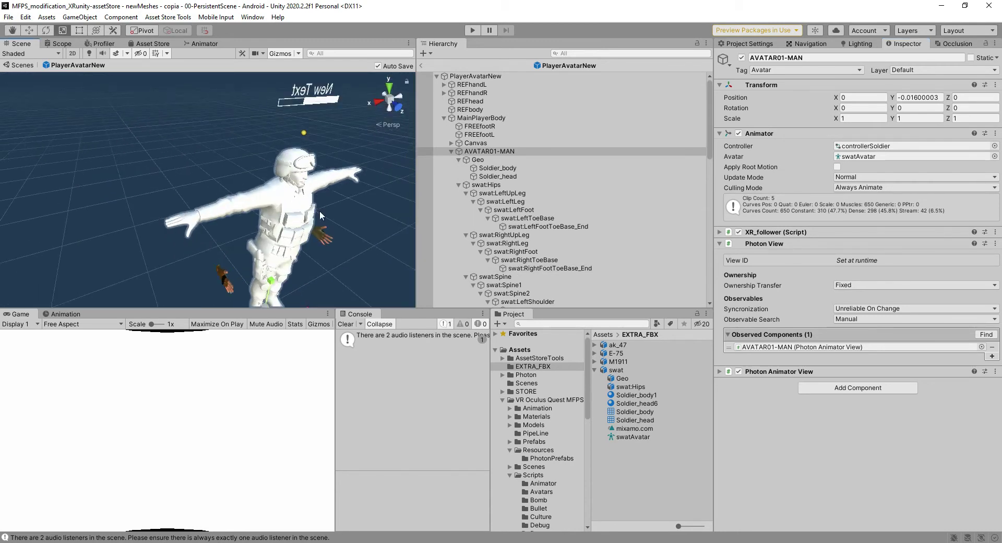
pyautogui.click(188, 216)
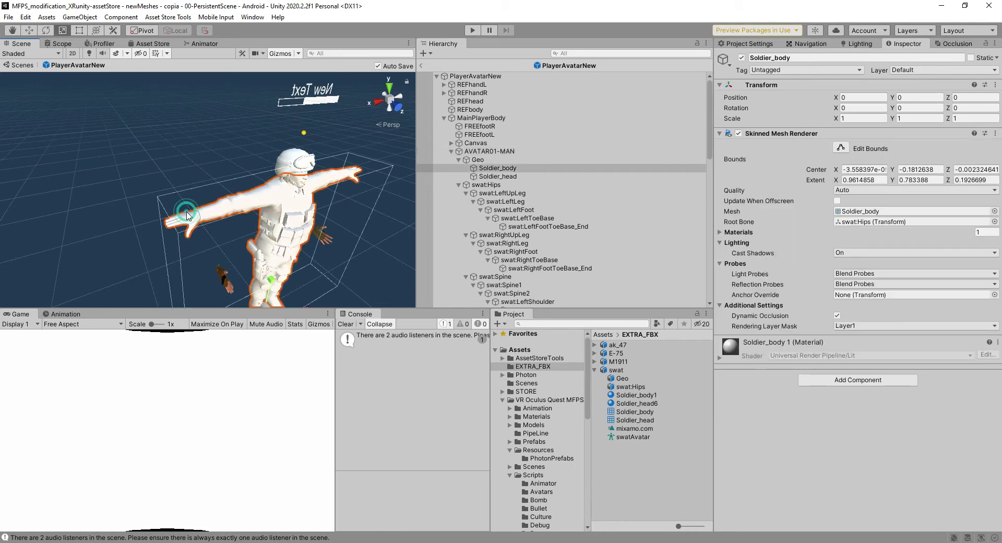
pyautogui.click(495, 177)
pyautogui.click(496, 166)
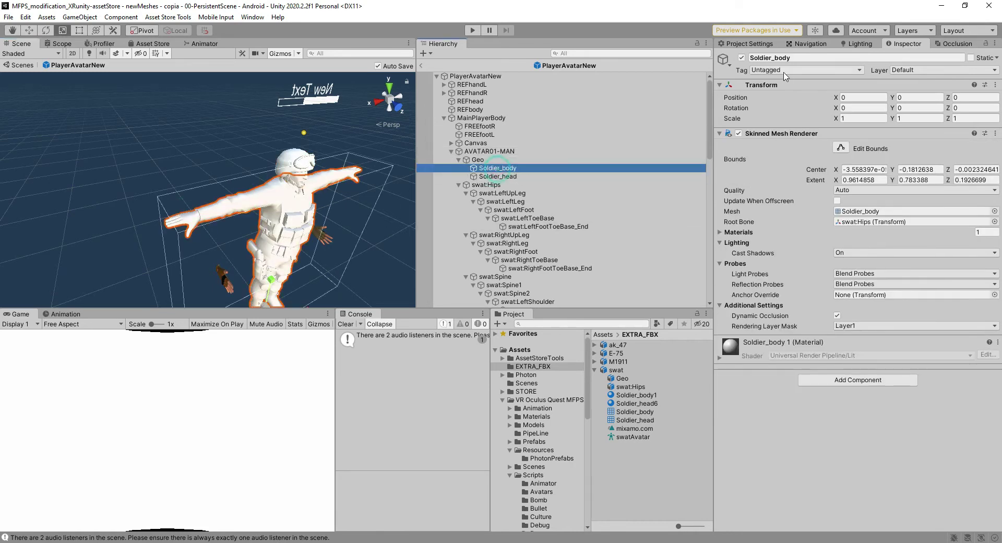
pyautogui.click(738, 133)
pyautogui.click(738, 133)
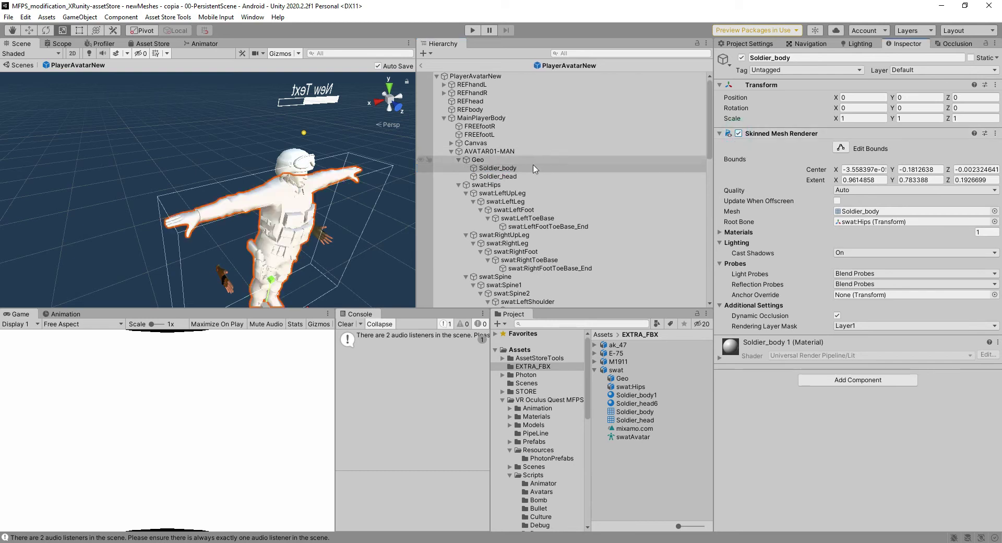
pyautogui.click(519, 175)
pyautogui.click(738, 133)
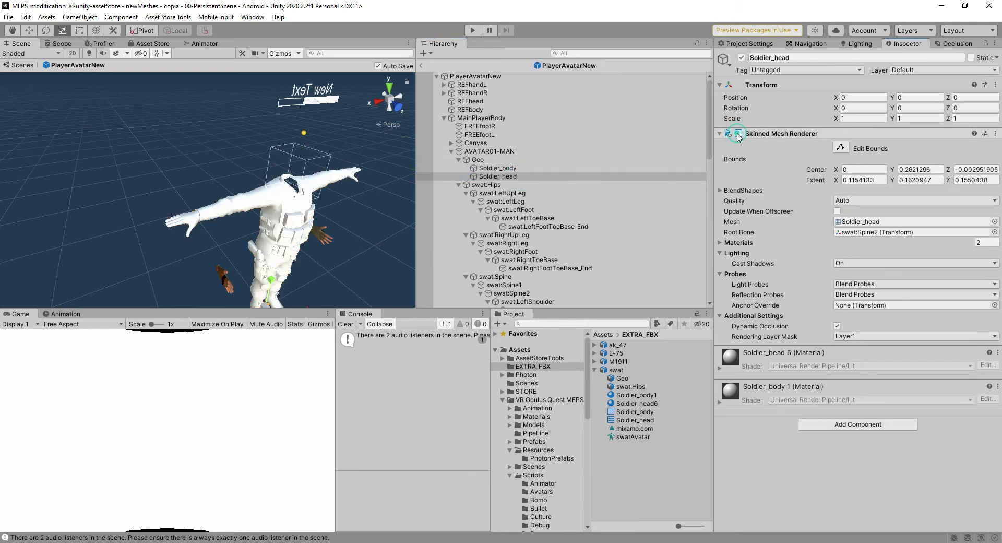
pyautogui.click(739, 133)
pyautogui.moveTo(250, 217); pyautogui.dragTo(220, 223, button='right')
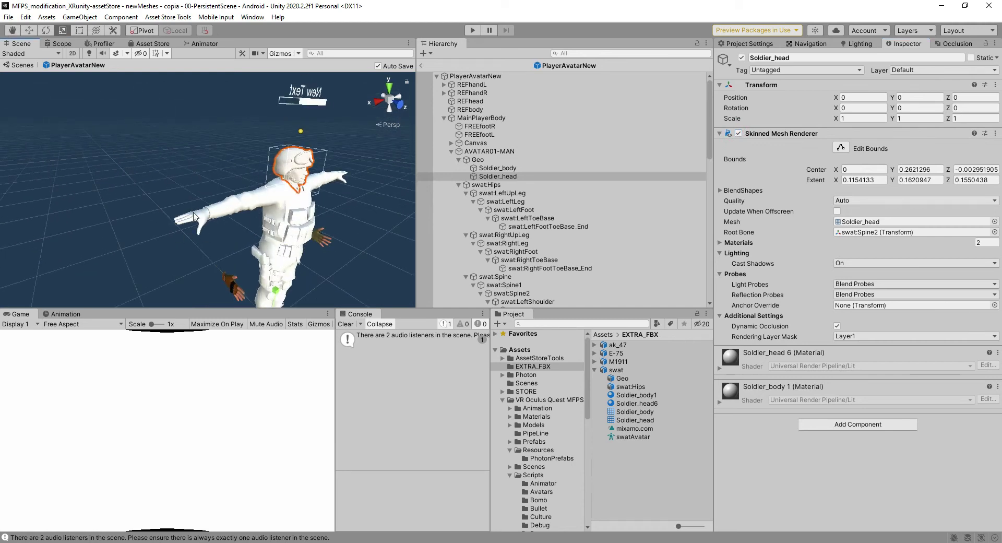
pyautogui.click(194, 216)
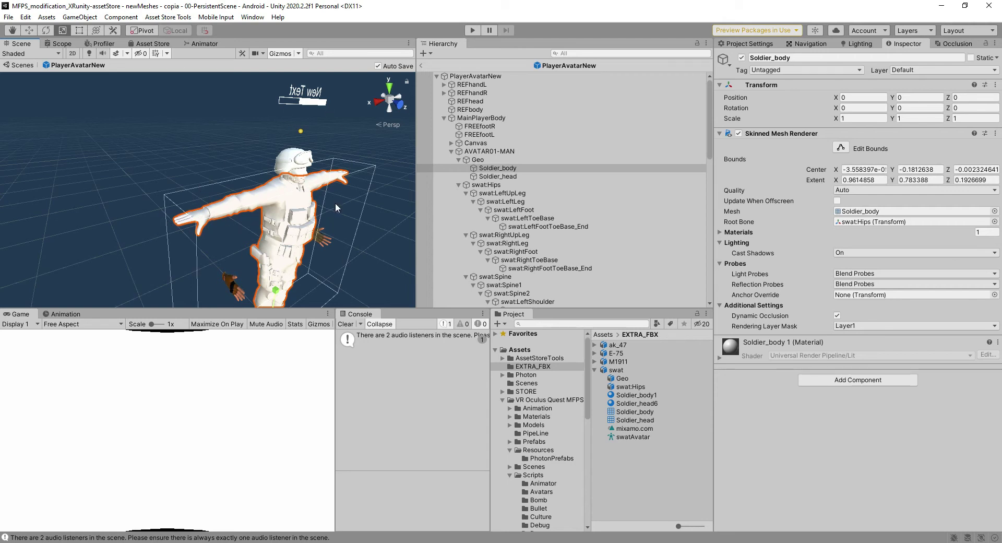
pyautogui.moveTo(346, 181); pyautogui.dragTo(313, 264, button='right')
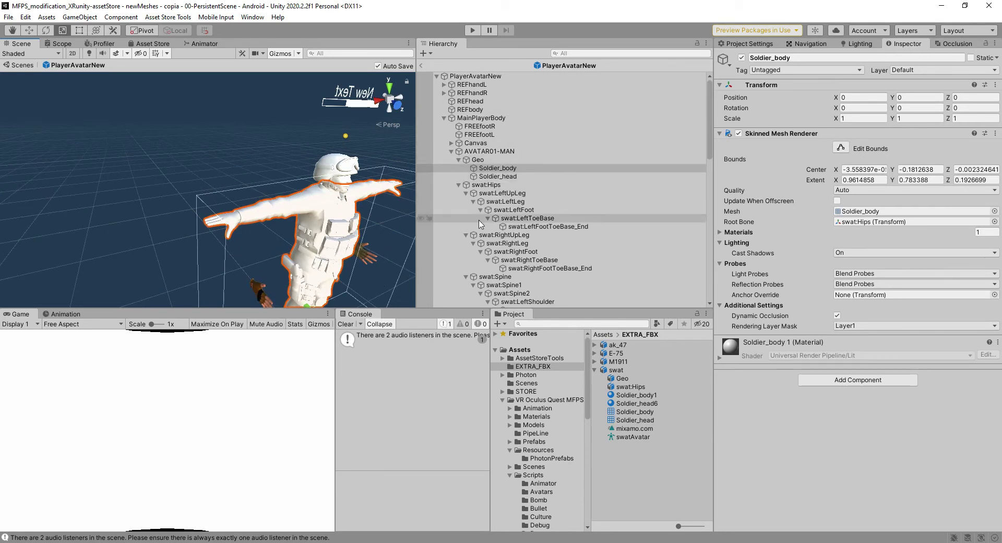
# Step: Expand REFhandL and REFhandR, select both handFinalGlovesArmature objects and toggle them off and on
pyautogui.click(440, 90)
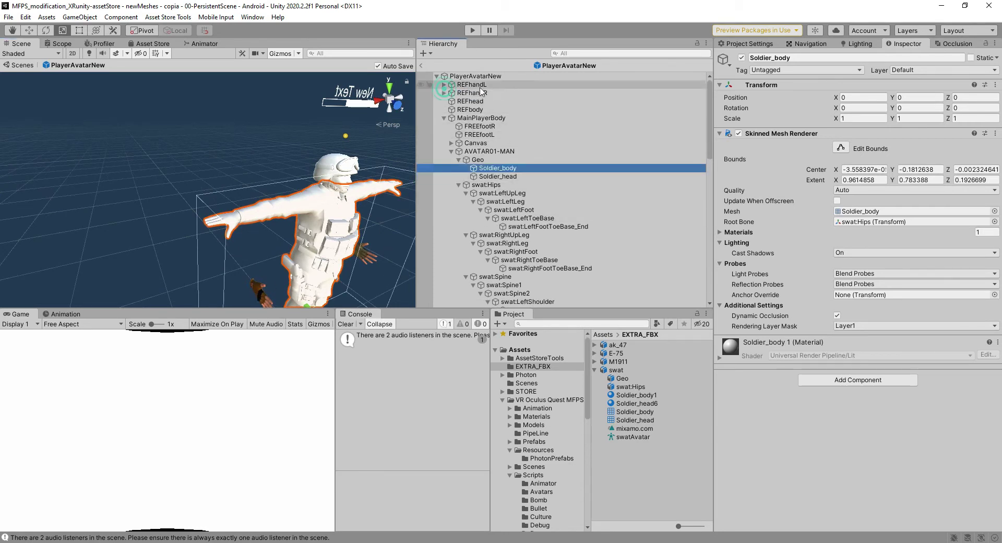
pyautogui.click(444, 84)
pyautogui.click(444, 100)
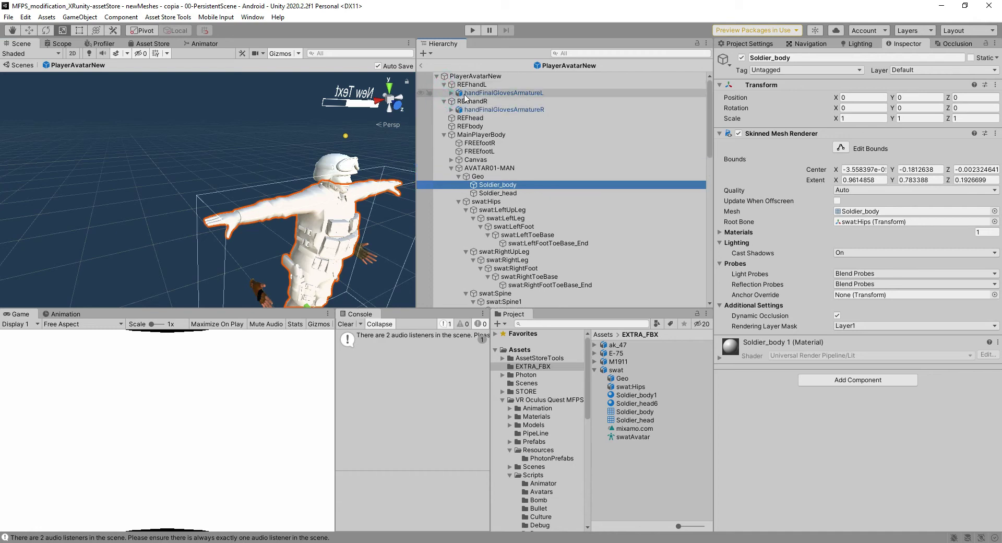
pyautogui.click(470, 93)
pyautogui.keyDown('ctrl'); pyautogui.click(478, 110); pyautogui.keyUp('ctrl')
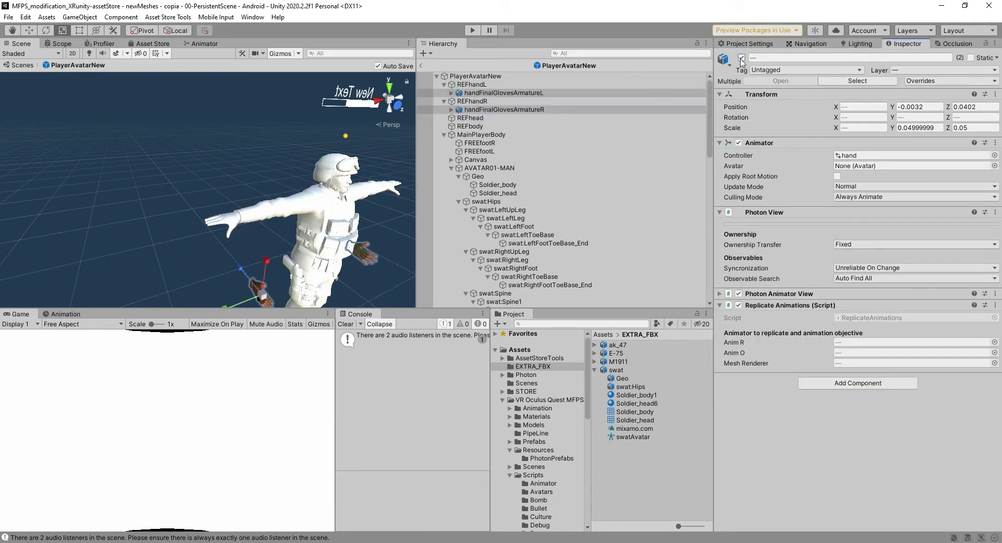
pyautogui.click(742, 58)
pyautogui.click(742, 59)
pyautogui.click(742, 59)
pyautogui.click(742, 59)
pyautogui.moveTo(165, 214); pyautogui.dragTo(305, 228, button='right')
# Step: Select MainPlayerBody and inspect its Photon Transform View position and rotation sync settings
pyautogui.click(308, 229)
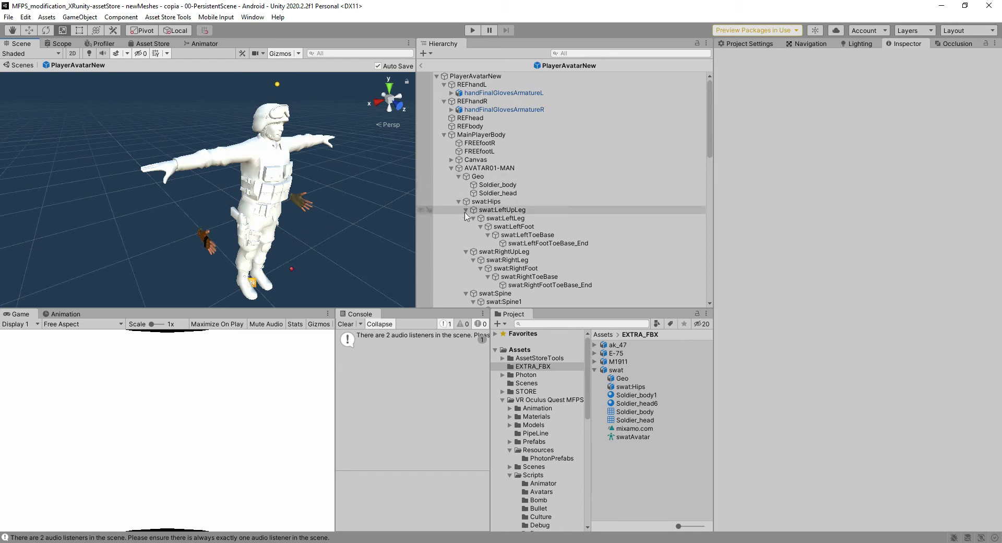
pyautogui.moveTo(433, 236)
pyautogui.click(500, 137)
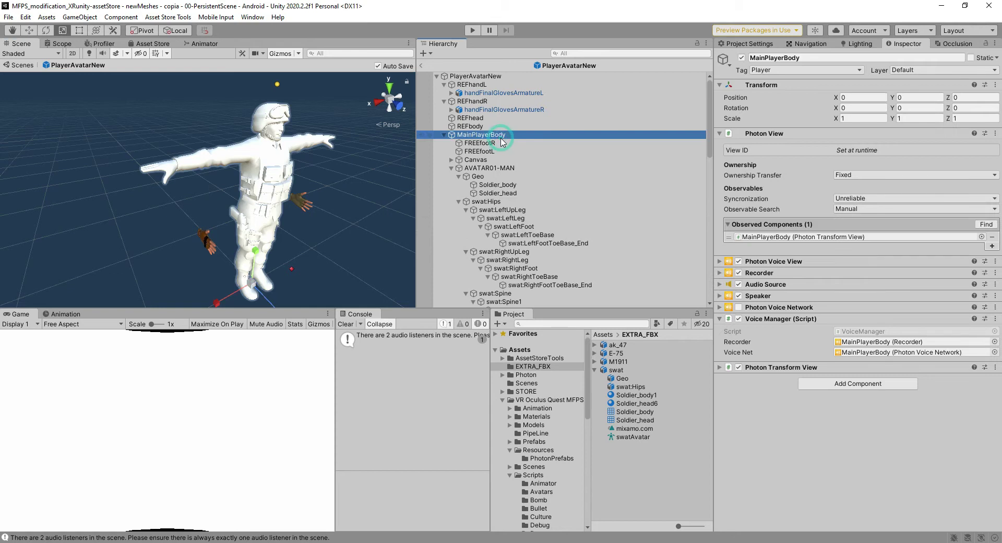
pyautogui.click(720, 367)
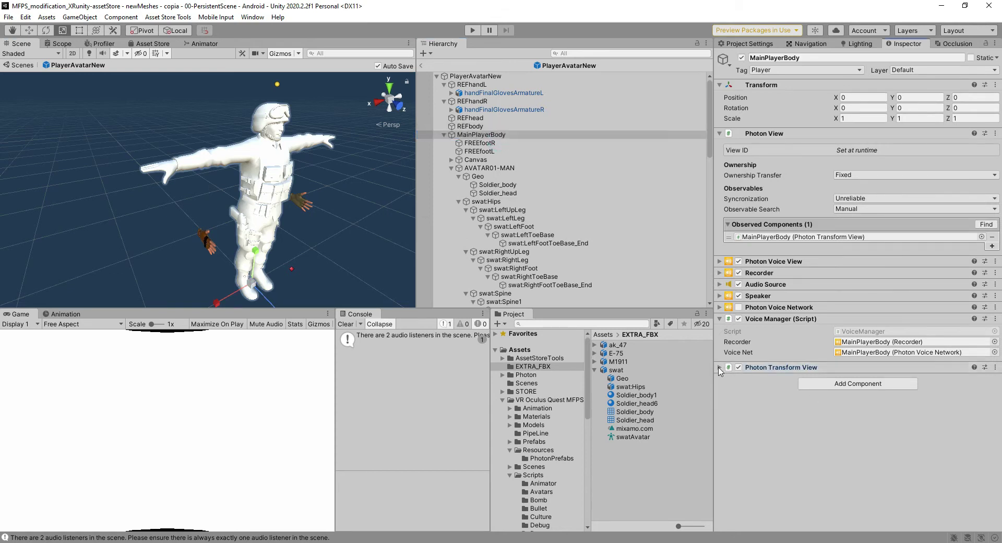
pyautogui.click(720, 319)
pyautogui.click(720, 331)
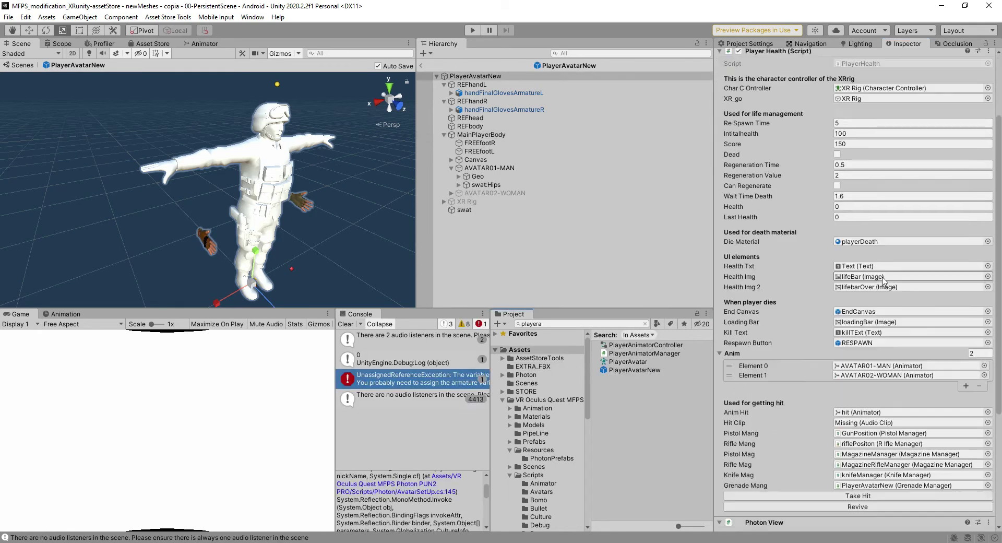
# Step: Drag swat:Hips from the Hierarchy into Avatar Set Up's Armature Element 0 on PlayerAvatarNew
pyautogui.scroll(-3, 884, 278)
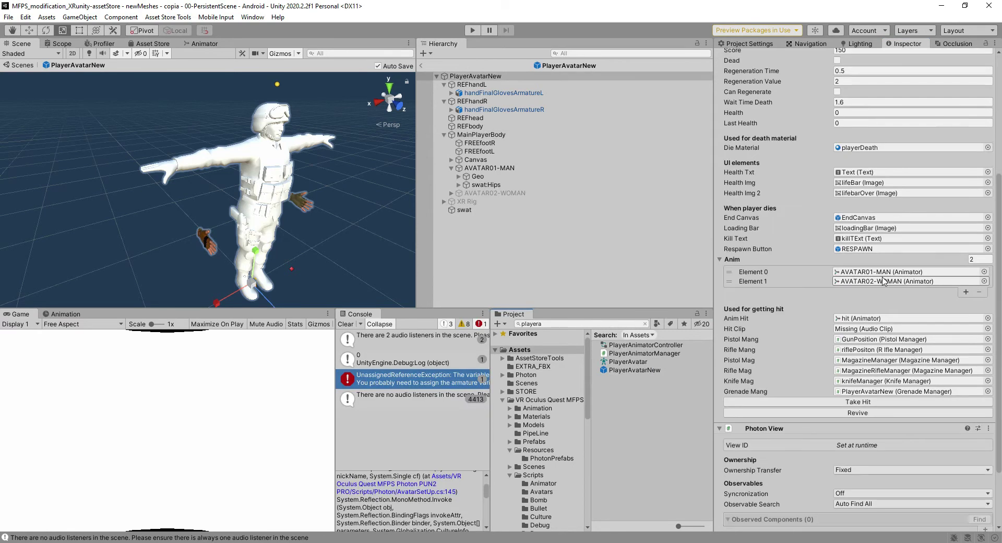
pyautogui.scroll(8, 884, 280)
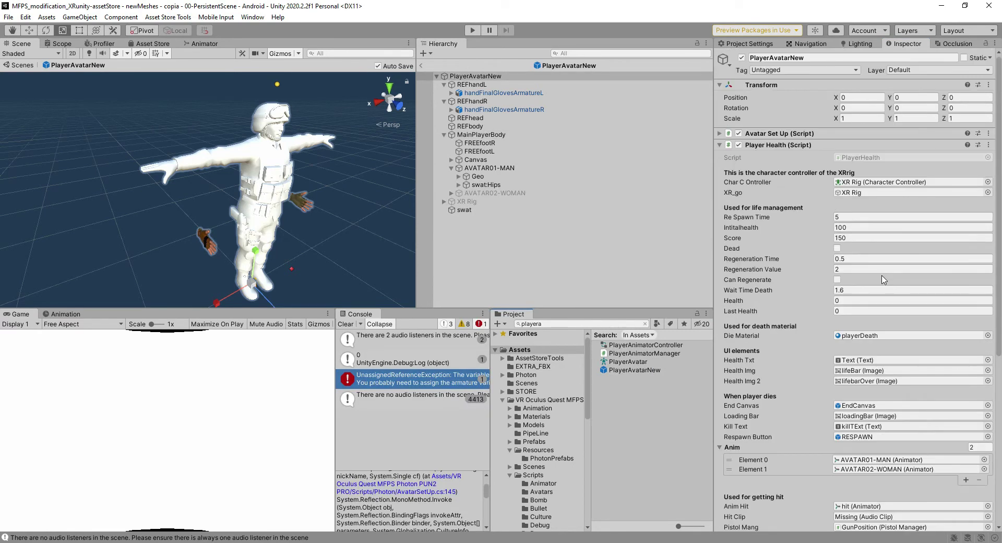
pyautogui.click(721, 134)
pyautogui.scroll(-3, 832, 198)
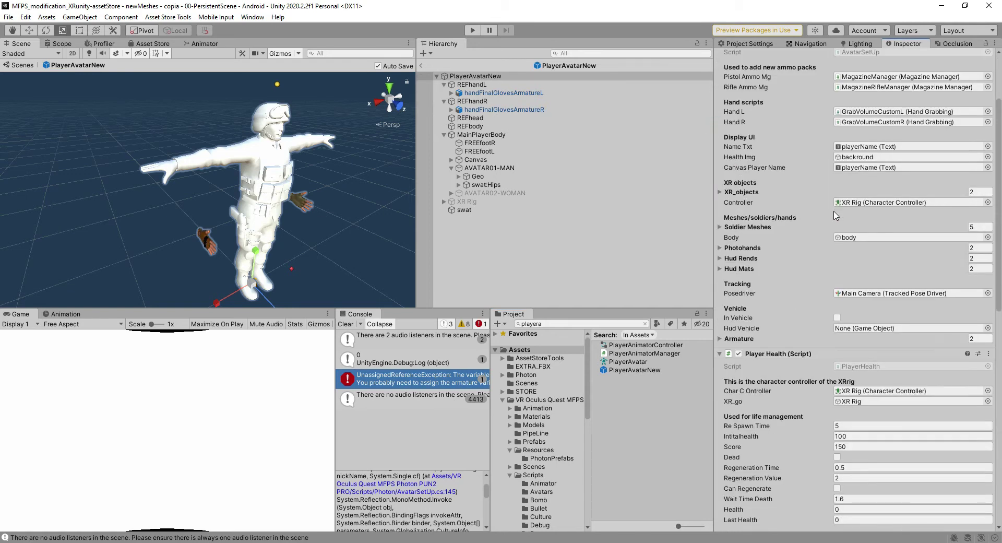
pyautogui.click(720, 339)
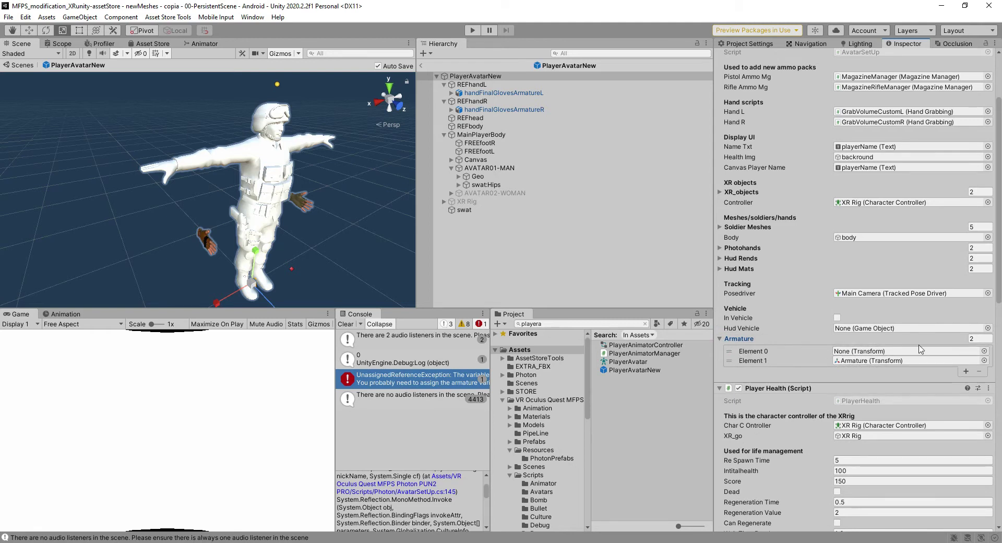
pyautogui.moveTo(456, 186); pyautogui.dragTo(856, 353)
pyautogui.click(464, 187)
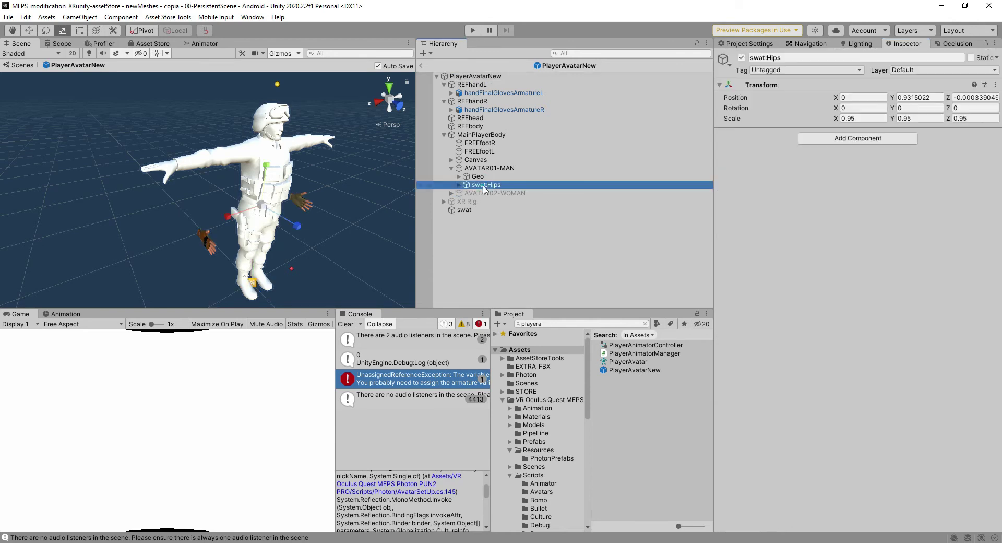
pyautogui.click(459, 185)
pyautogui.click(459, 185)
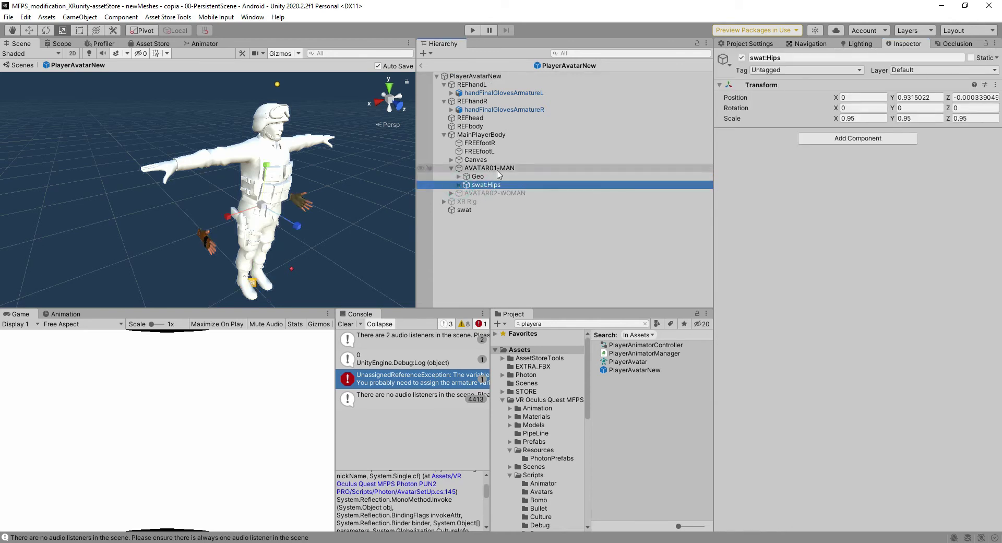
pyautogui.click(474, 76)
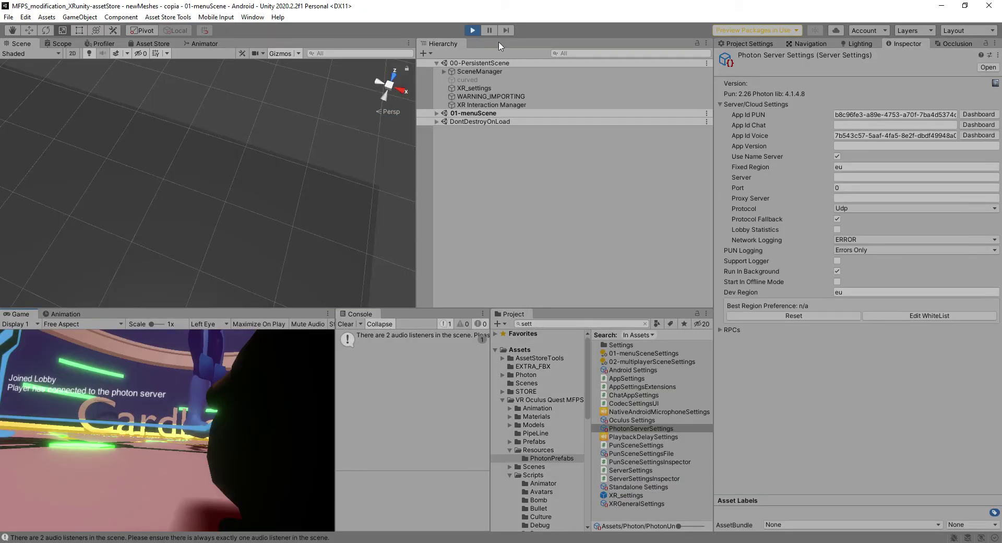
# Step: Select LOBBY under DontDestroyOnLoad and join a room manually
pyautogui.click(528, 218)
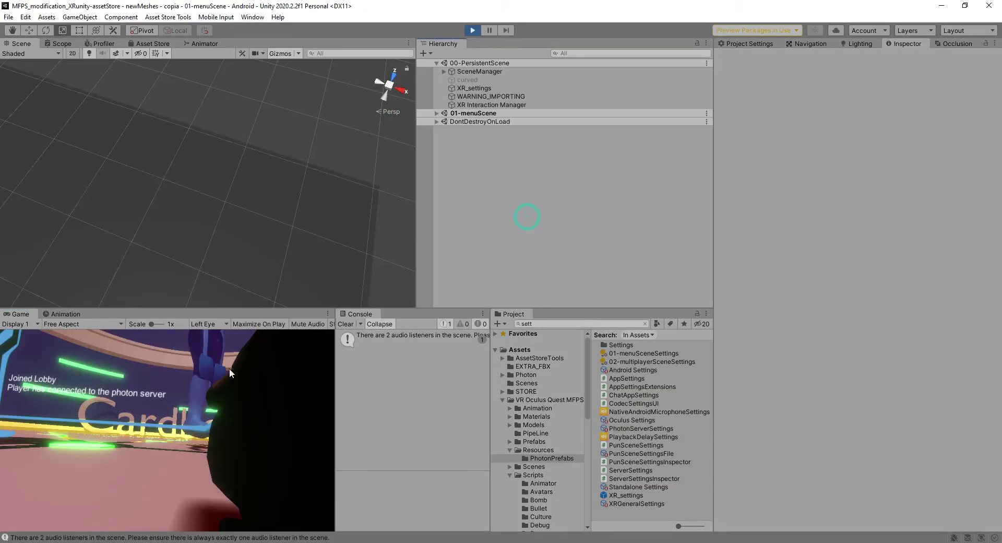
pyautogui.click(436, 121)
pyautogui.click(468, 155)
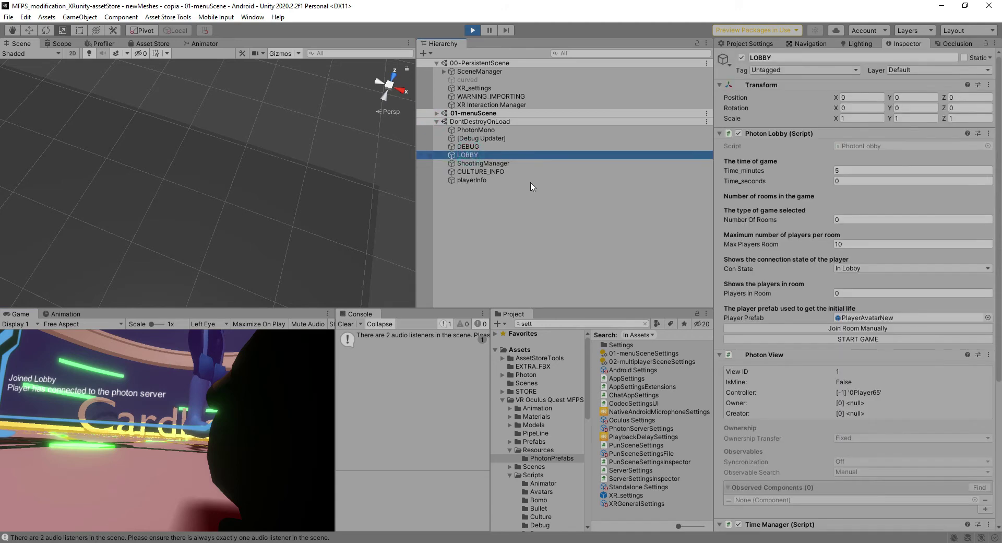
pyautogui.click(886, 329)
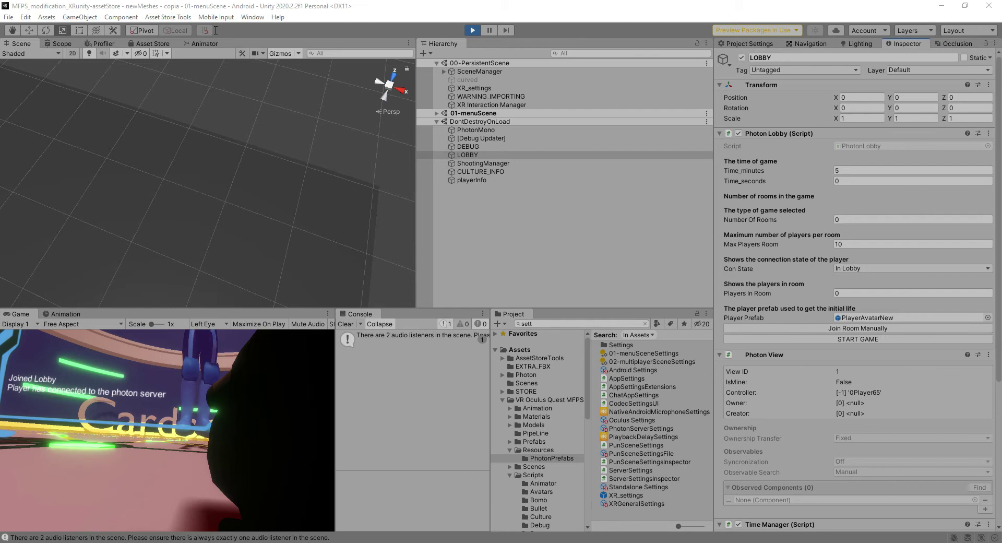
# Step: Start the game from LOBBY's settings to load the multiplayer scene
pyautogui.click(487, 163)
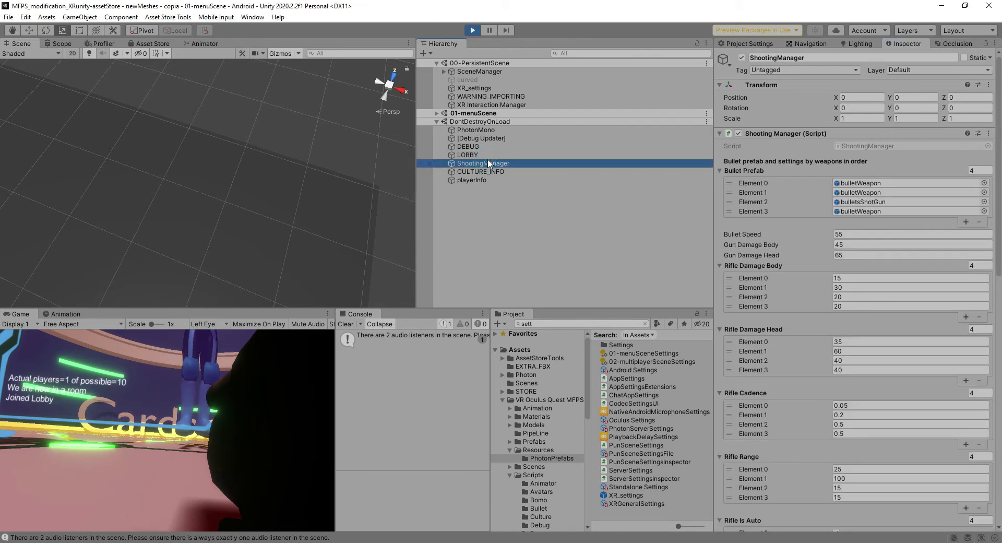
pyautogui.click(489, 155)
pyautogui.click(858, 341)
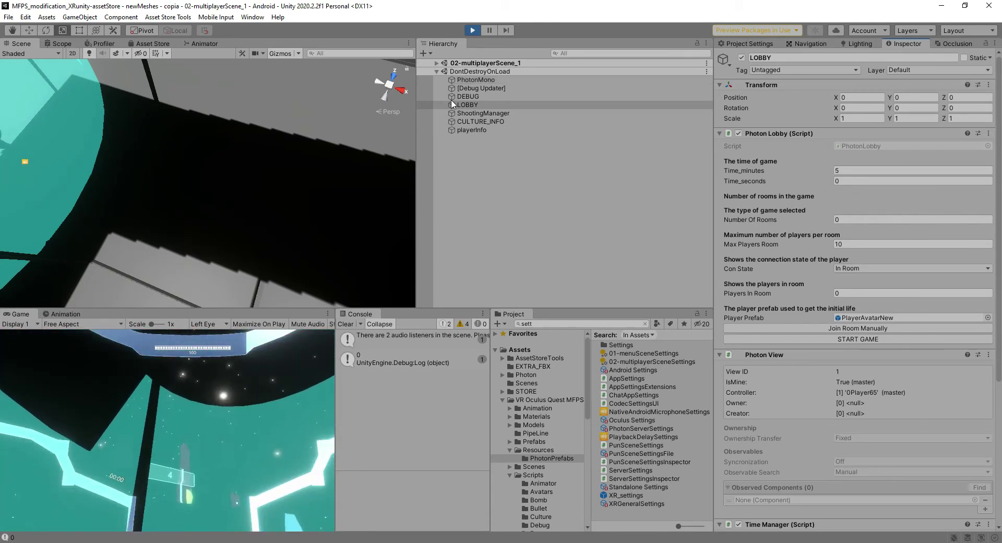
# Step: Pause play mode and frame AVATAR01-MAN under PlayerAvatarNew(Clone) > MainPlayerBody in the Scene view
pyautogui.click(437, 63)
pyautogui.scroll(-2, 461, 249)
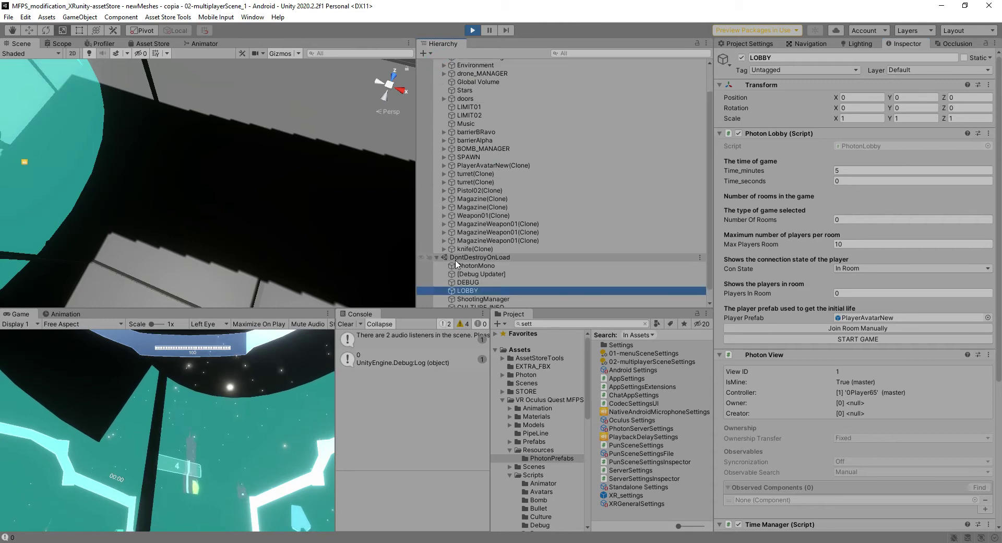
pyautogui.click(490, 30)
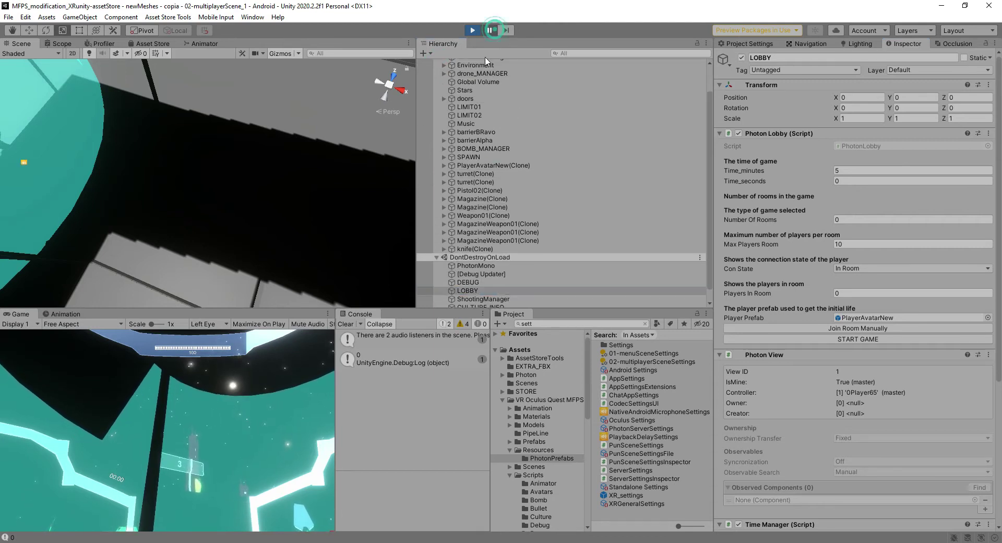
pyautogui.click(444, 165)
pyautogui.click(451, 208)
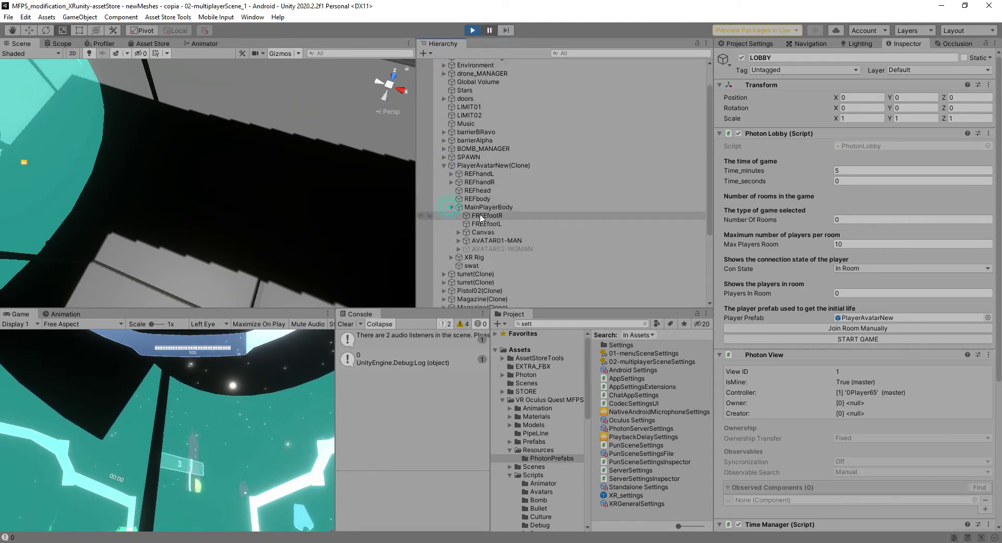
pyautogui.click(485, 216)
pyautogui.doubleClick(488, 240)
pyautogui.keyDown('alt'); pyautogui.moveTo(235, 219); pyautogui.dragTo(296, 222); pyautogui.keyUp('alt')
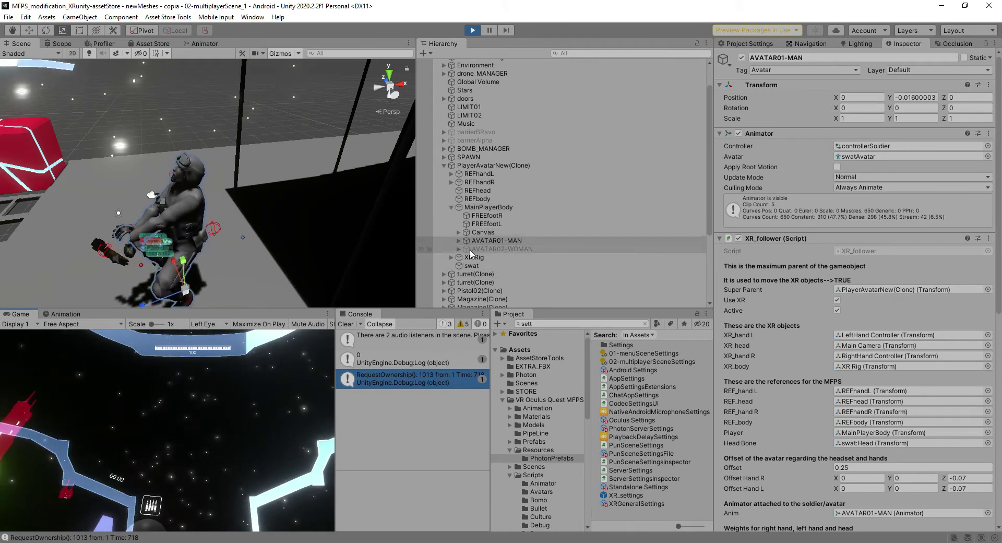
# Step: On AVATAR01-MAN's XR_follower, drag Offset Hand R X to 0.09
pyautogui.click(494, 241)
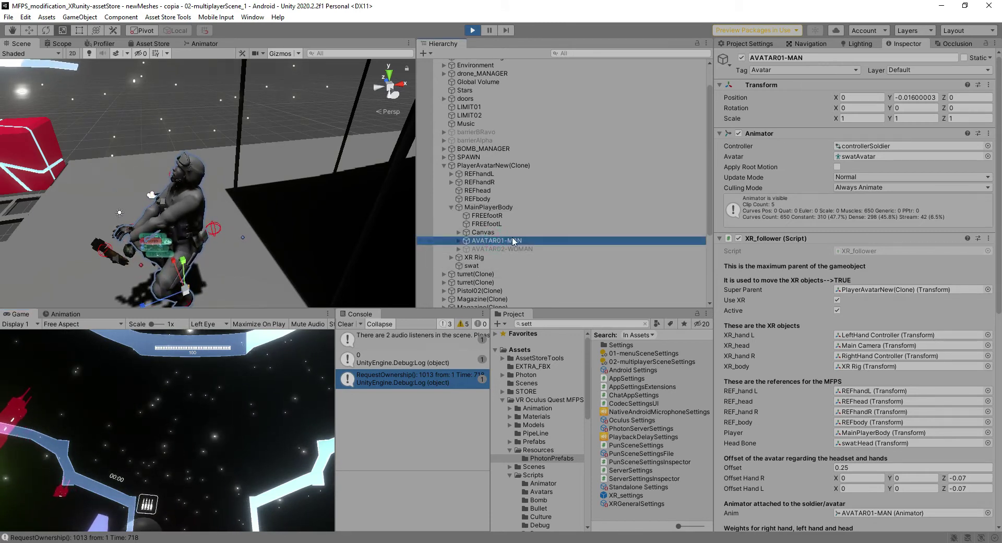
pyautogui.scroll(-5, 861, 323)
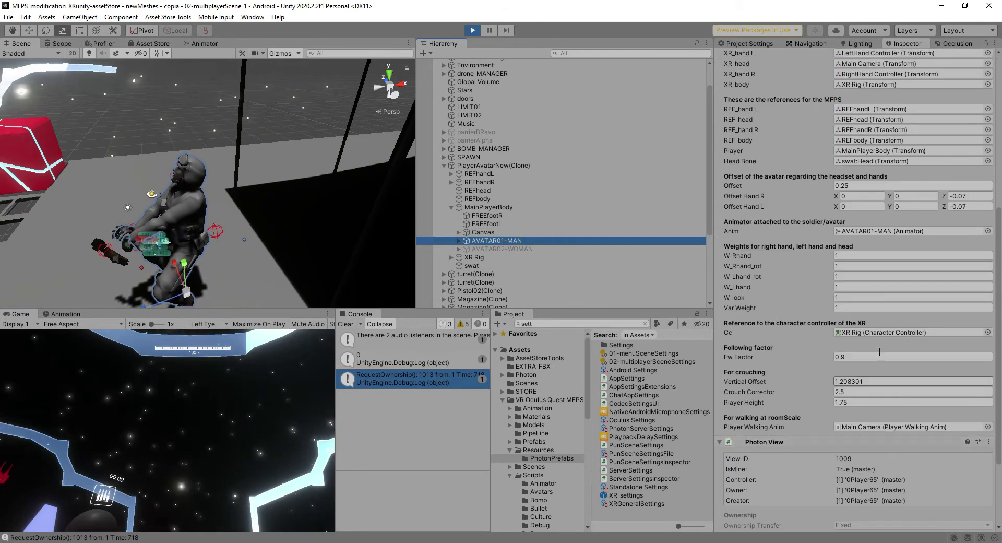
pyautogui.scroll(3, 815, 313)
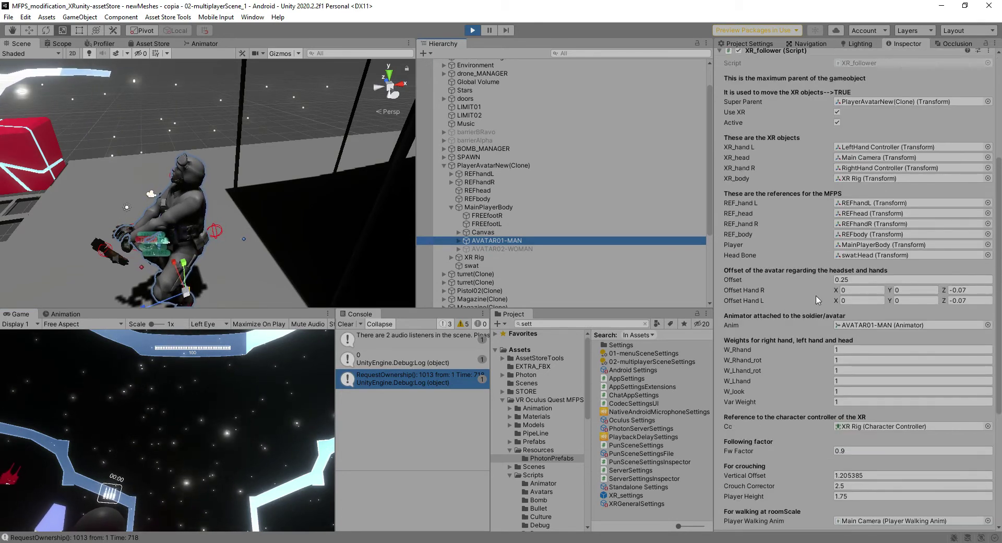
pyautogui.click(871, 289)
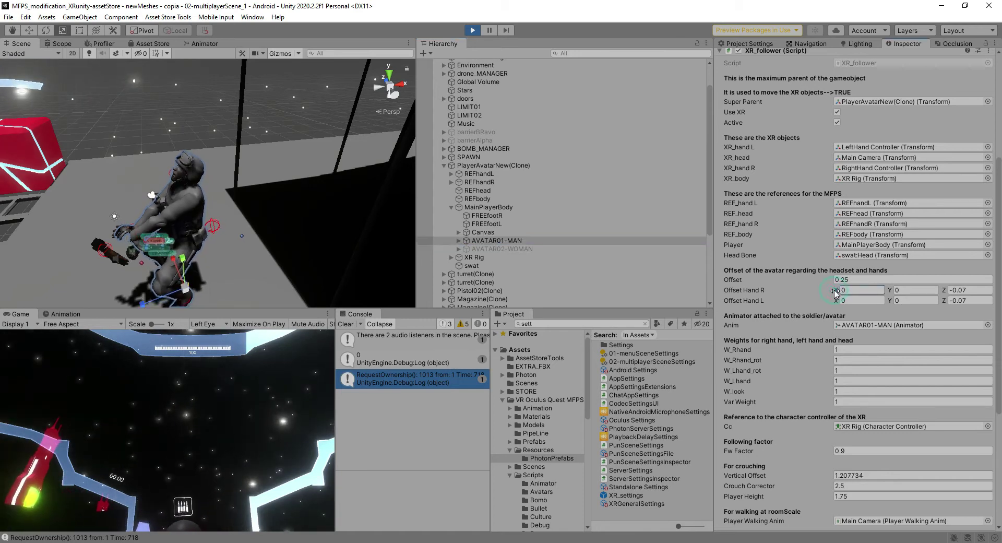
pyautogui.moveTo(833, 294); pyautogui.dragTo(834, 295)
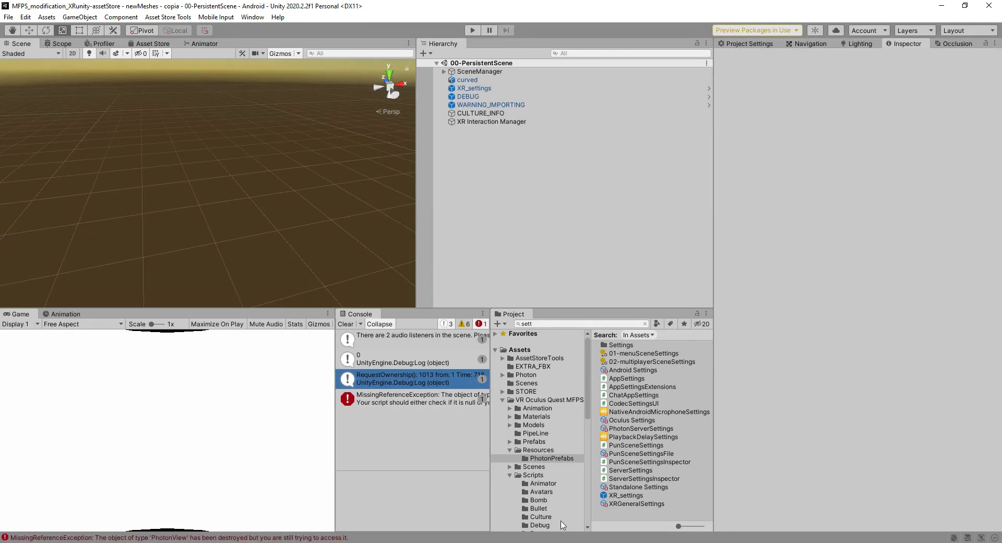
# Step: Search the Project window for 'xr' and open the XR_follower script in Visual Studio
pyautogui.hotkey('alt', 'Tab')
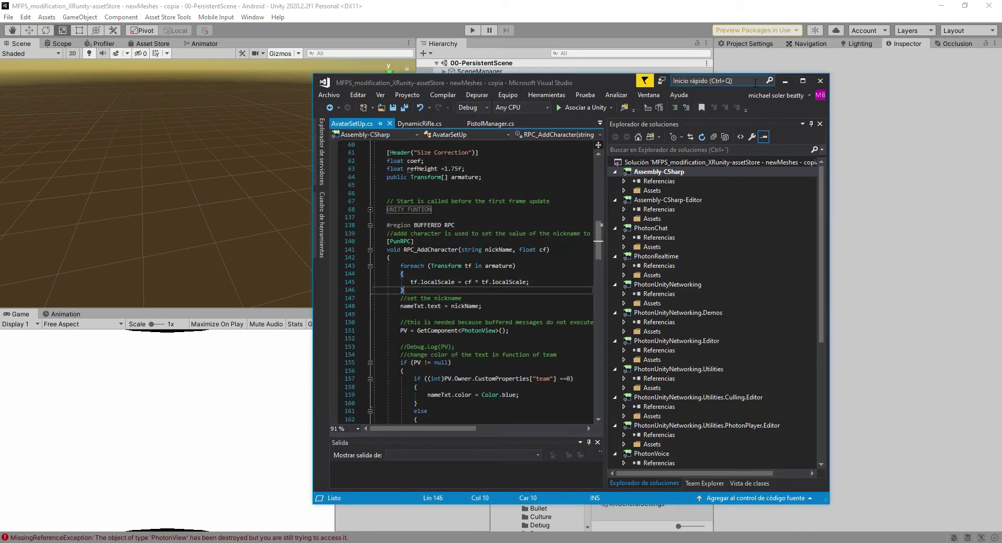
pyautogui.moveTo(585, 79); pyautogui.dragTo(654, 104)
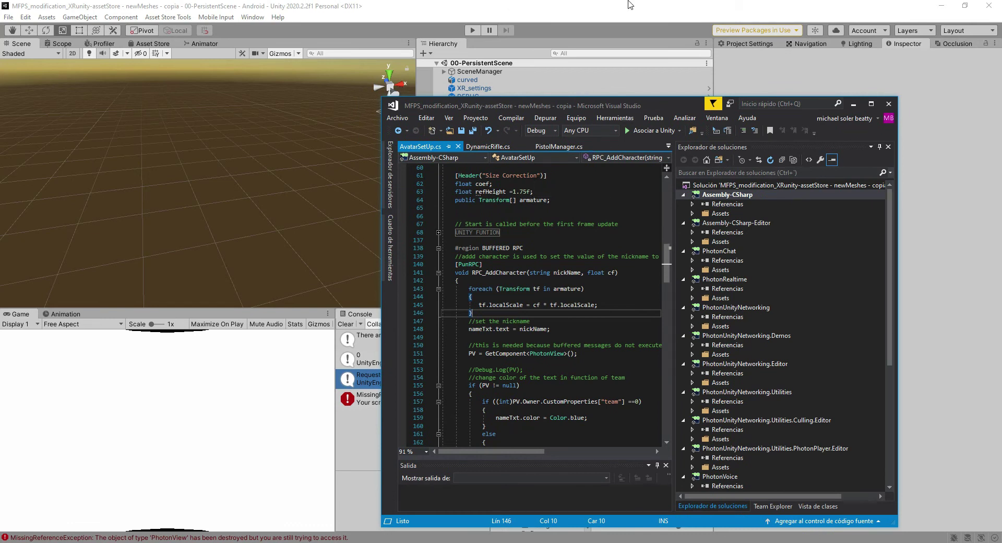
pyautogui.click(629, 15)
pyautogui.click(526, 324)
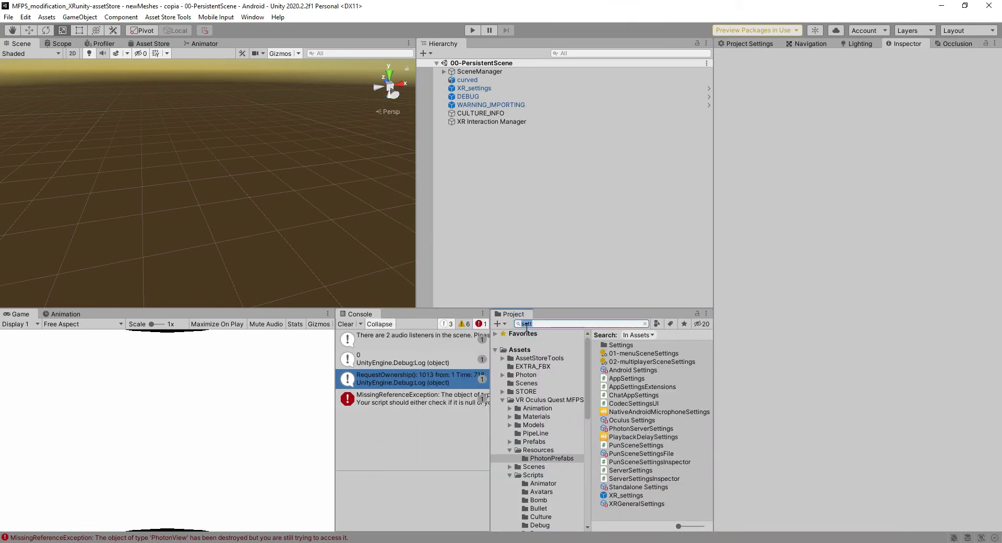
pyautogui.write('xr')
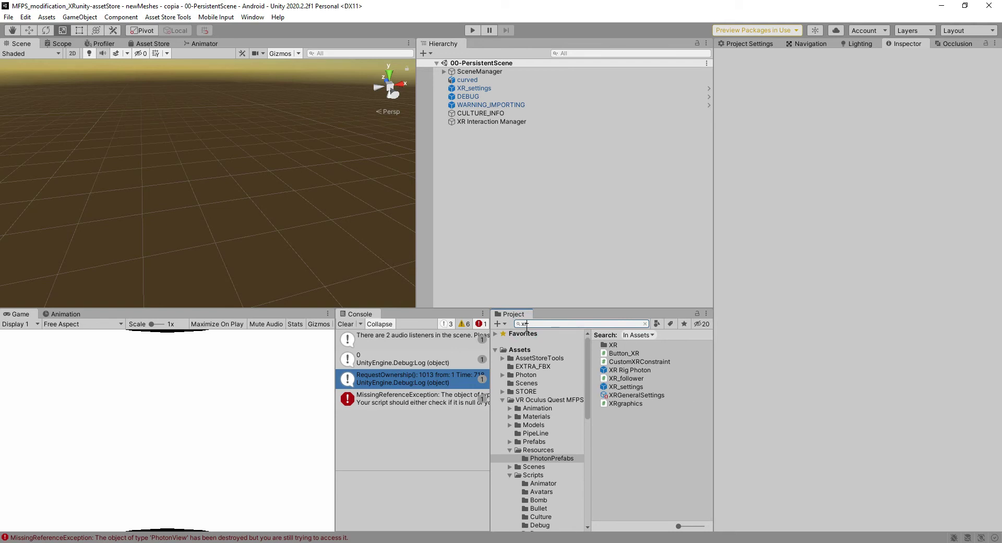
pyautogui.doubleClick(628, 379)
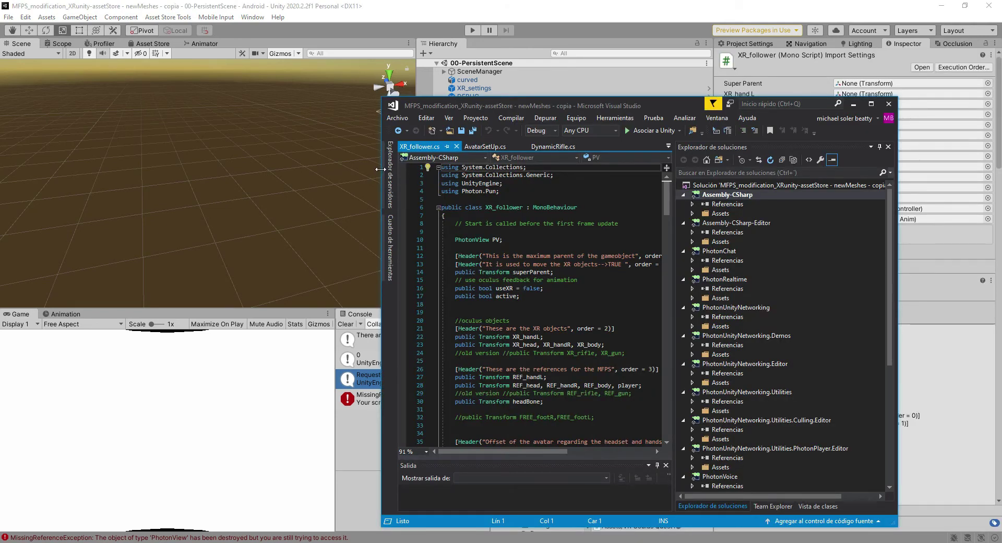
# Step: Widen the Visual Studio window and scroll XR_follower.cs to the hand offset declarations
pyautogui.moveTo(381, 169); pyautogui.dragTo(269, 170)
pyautogui.click(441, 265)
pyautogui.keyDown('ctrl'); pyautogui.scroll(2, 441, 265); pyautogui.keyUp('ctrl')
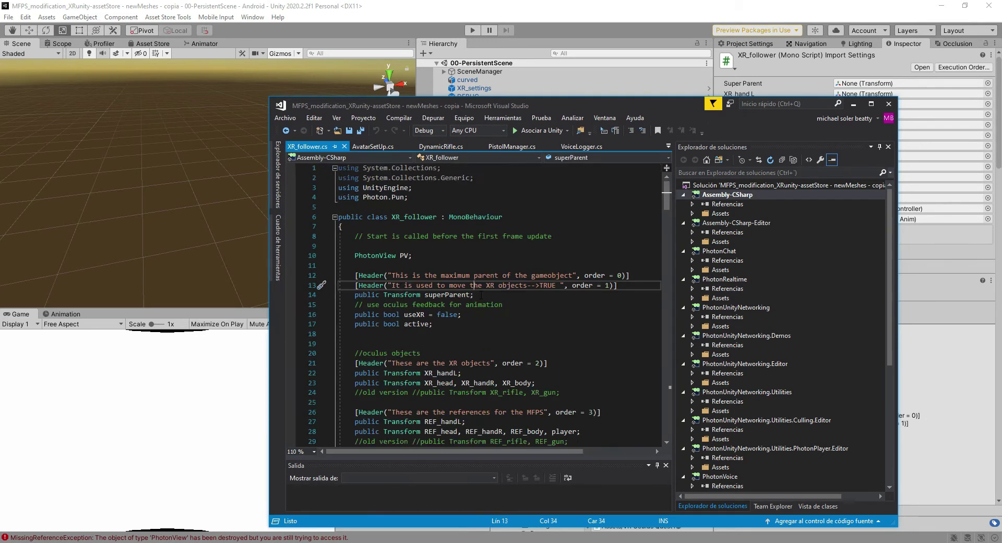
pyautogui.keyDown('ctrl'); pyautogui.scroll(1, 481, 294); pyautogui.keyUp('ctrl')
pyautogui.scroll(-20, 522, 313)
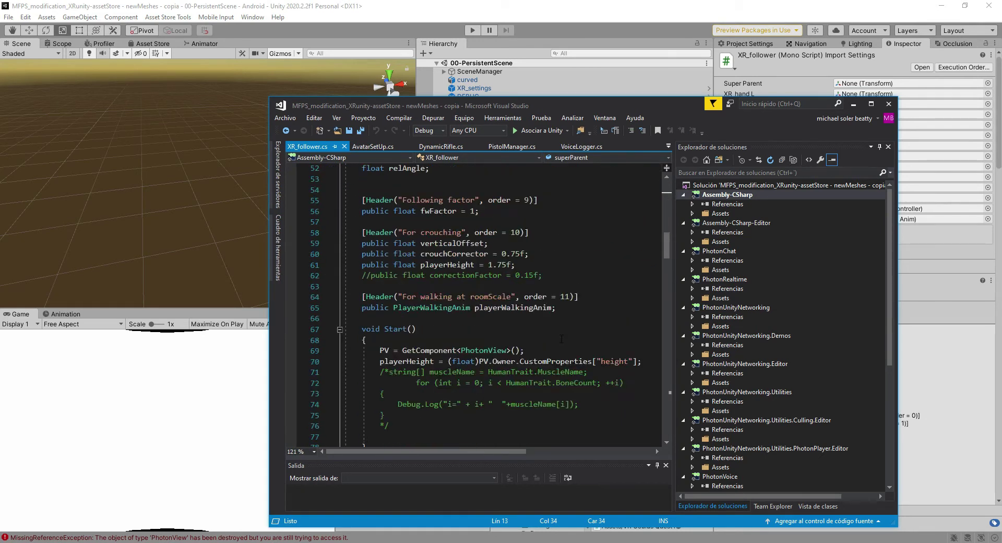
pyautogui.scroll(-6, 636, 291)
pyautogui.moveTo(667, 313); pyautogui.dragTo(677, 193)
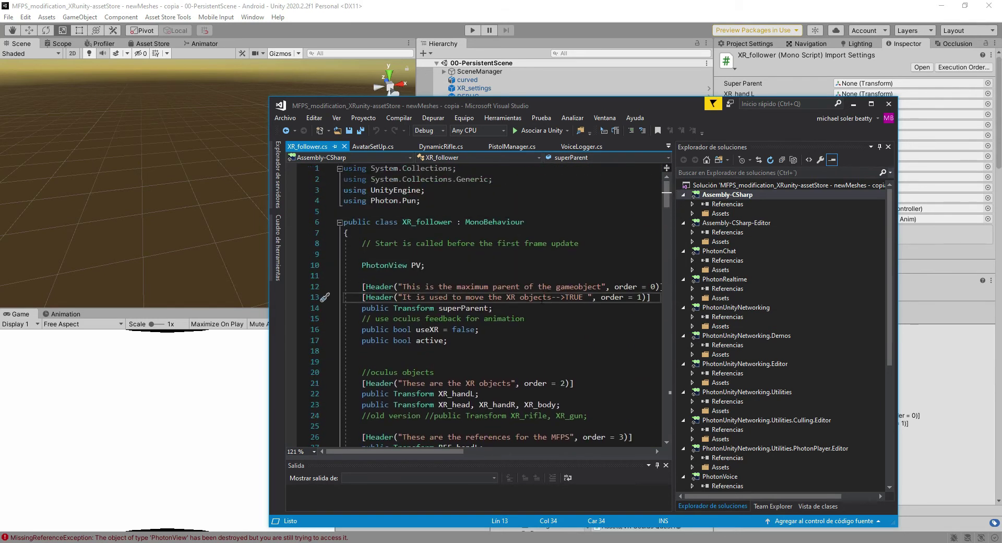
pyautogui.scroll(-12, 542, 302)
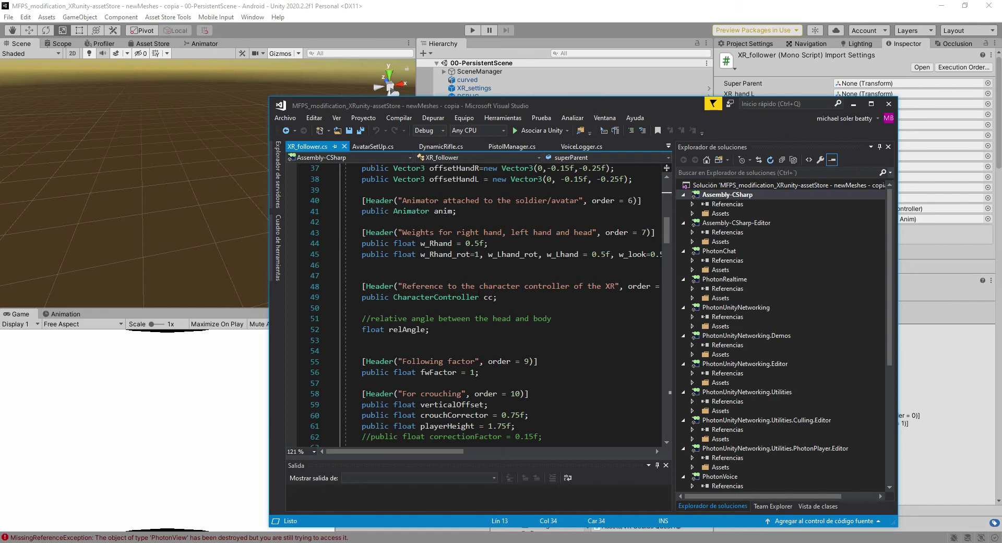
pyautogui.scroll(2, 472, 300)
# Step: Duplicate the two hand offset declarations as new public fields below them
pyautogui.click(469, 254)
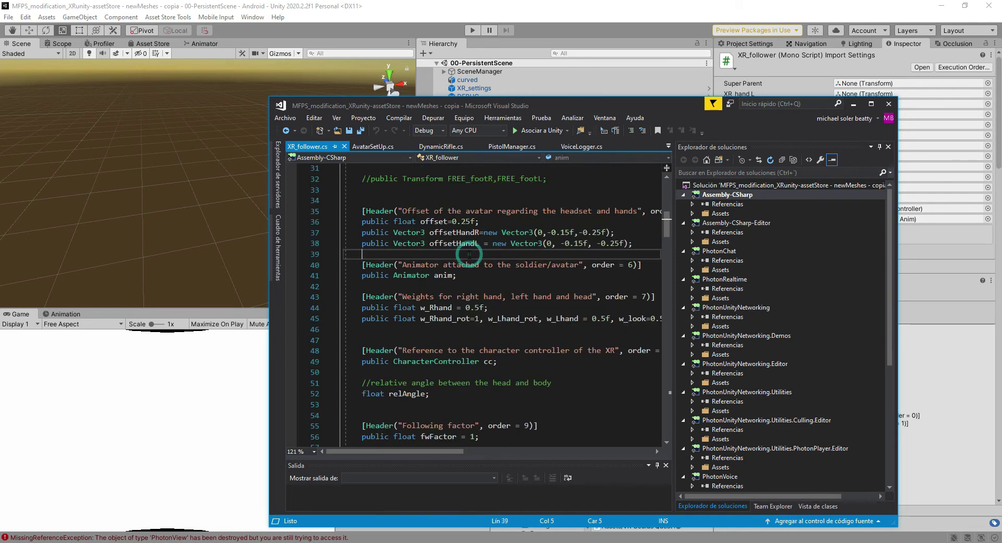
pyautogui.press('Return')
pyautogui.press('Return')
pyautogui.press('Up')
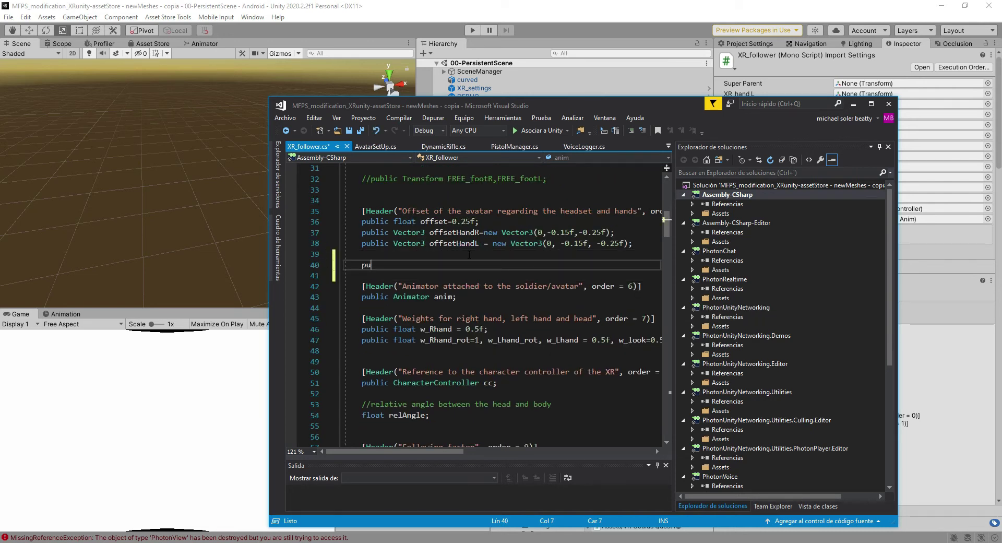
pyautogui.write('public')
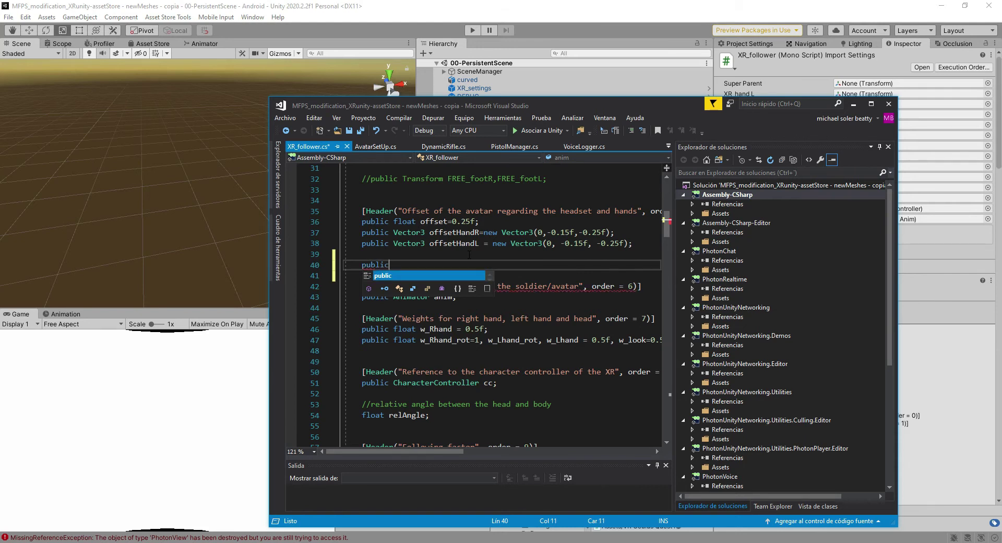
pyautogui.press('Escape')
pyautogui.press('Up')
pyautogui.press('Up')
pyautogui.press('Up')
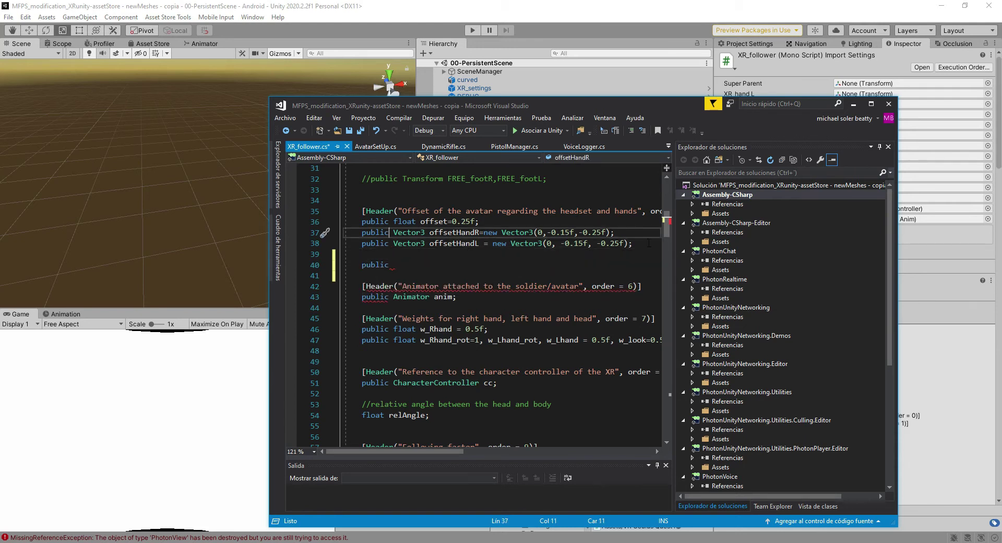
pyautogui.moveTo(649, 244); pyautogui.dragTo(363, 234)
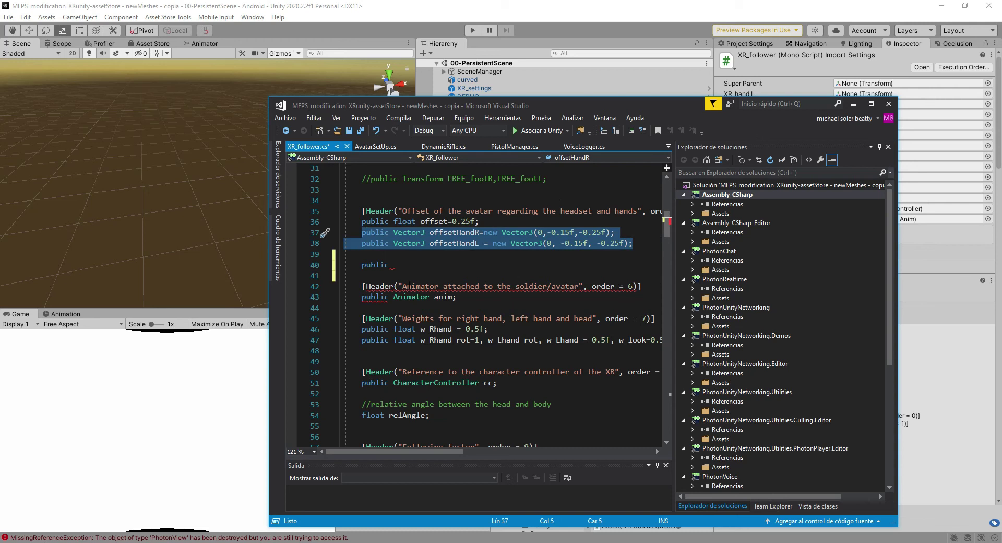
pyautogui.hotkey('ctrl', 'c')
pyautogui.doubleClick(385, 267)
pyautogui.hotkey('ctrl', 'v')
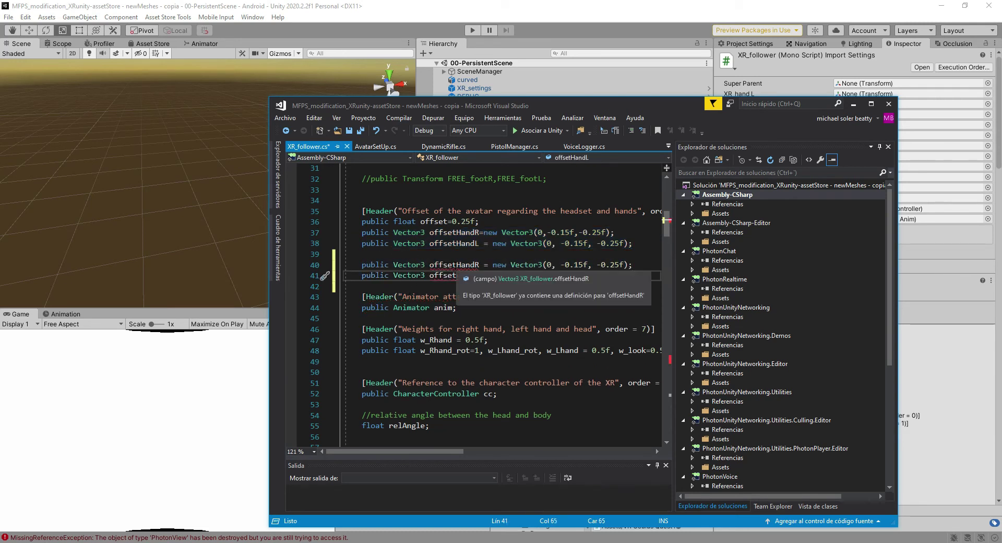
# Step: Rename the copies to offsetRotHandR and offsetRotHandL, initialised to new Vector3(0, 0, 0)
pyautogui.click(461, 264)
pyautogui.write('Rot')
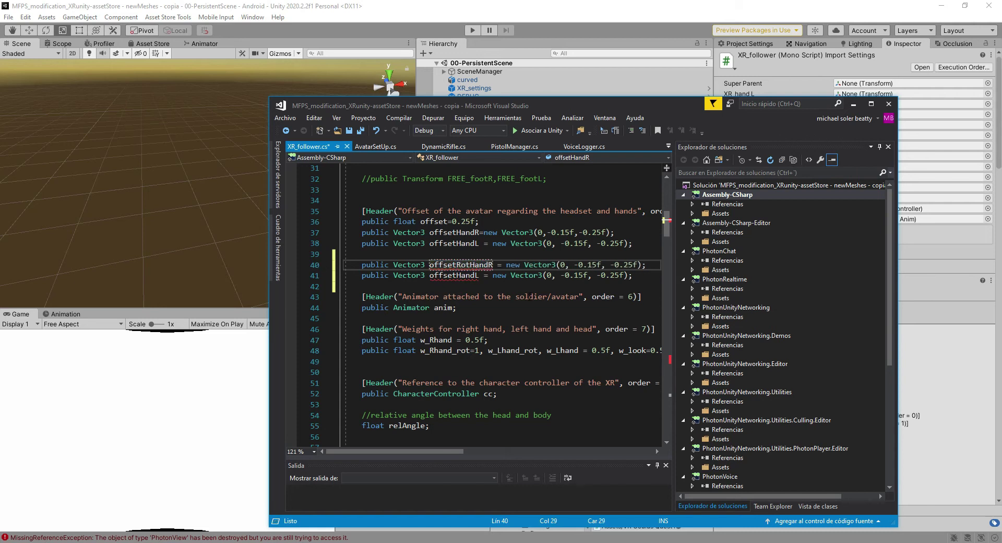
pyautogui.press('Down')
pyautogui.write('Rot')
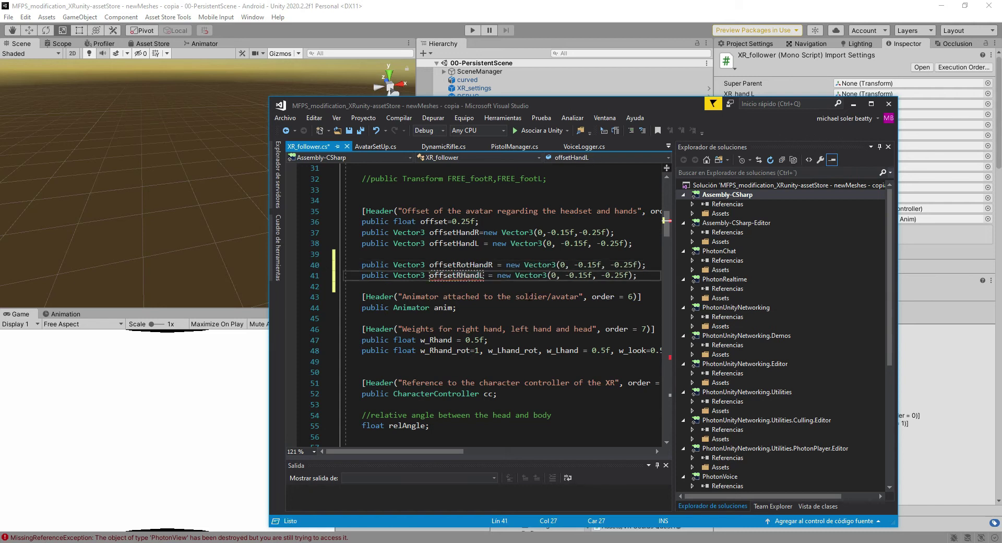
pyautogui.doubleClick(588, 265)
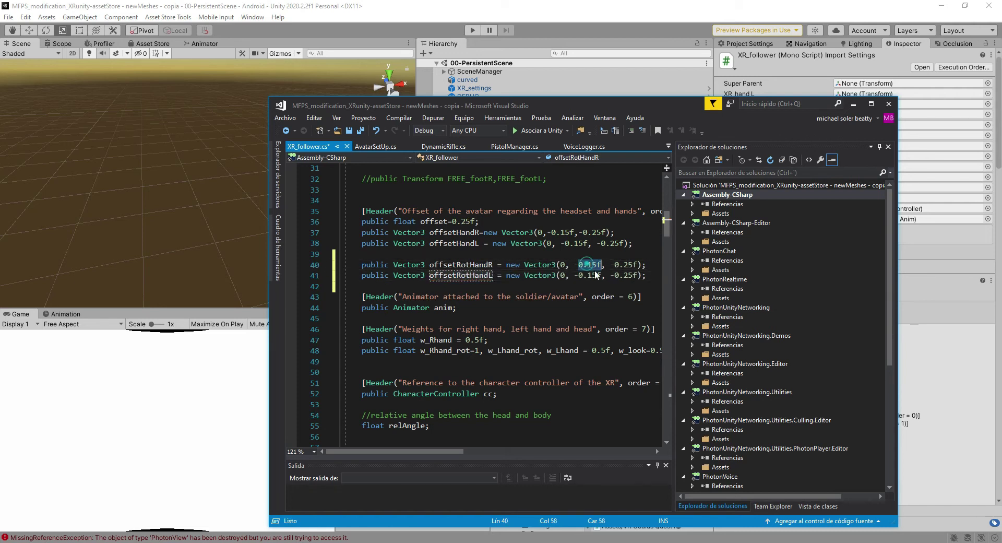
pyautogui.write('0')
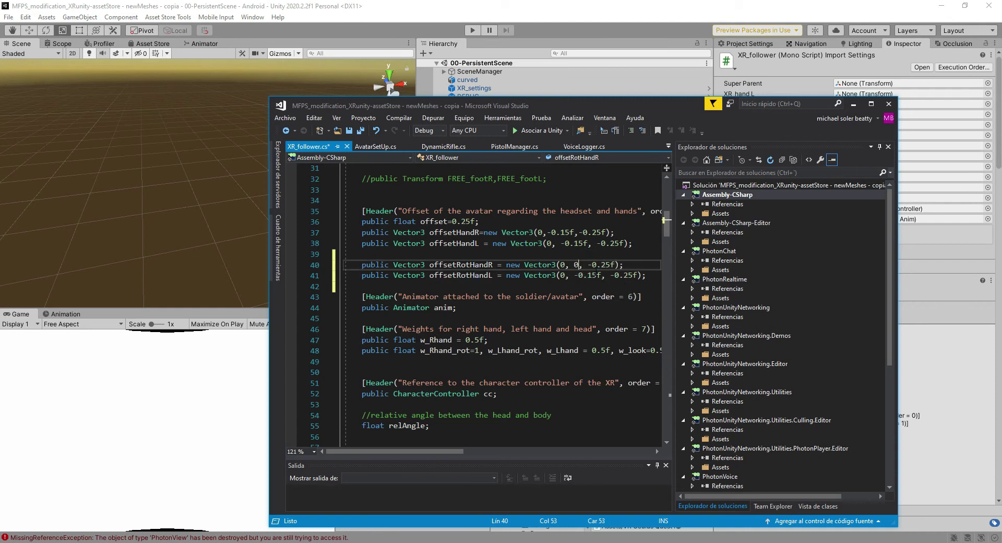
pyautogui.press('Down')
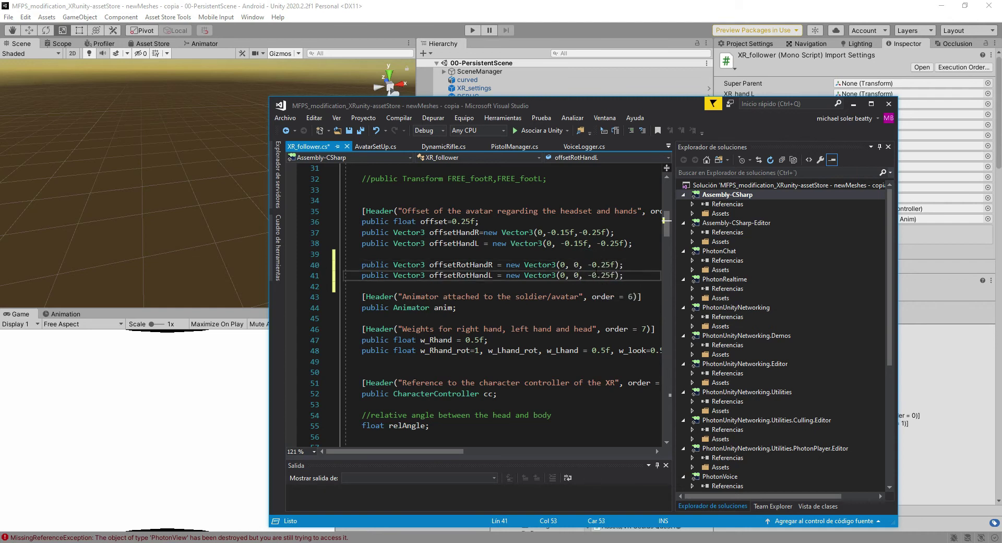
pyautogui.press('Up')
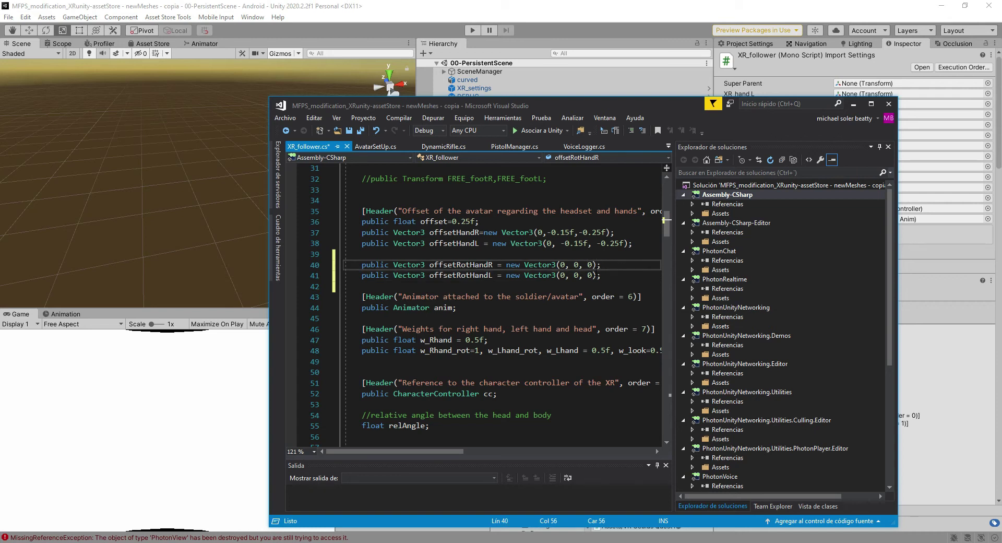
pyautogui.click(604, 296)
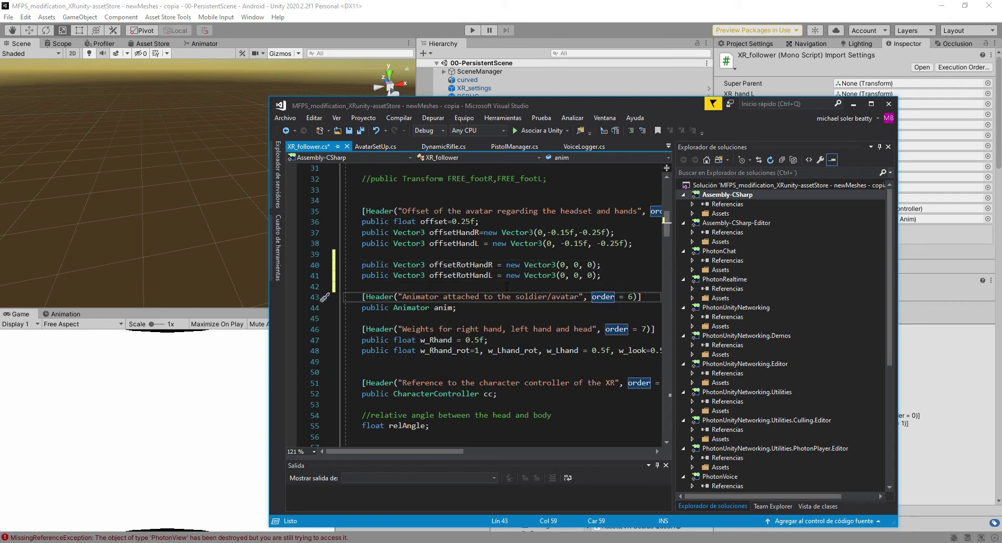
pyautogui.scroll(-3, 502, 291)
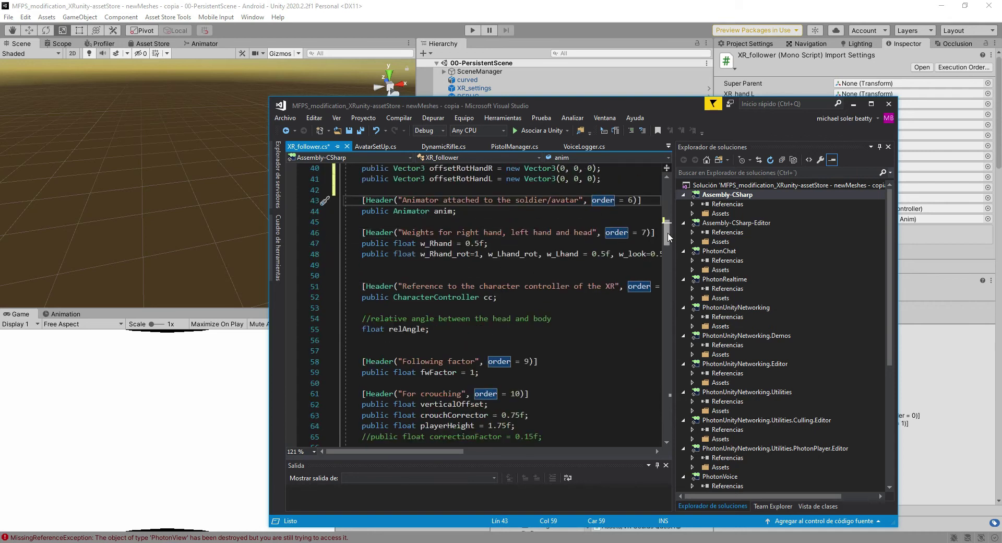
# Step: Begin appending *Quaternion.Euler(offsetRotHandL.x, ...) to the left hand's SetIKRotation line
pyautogui.moveTo(669, 236); pyautogui.dragTo(665, 355)
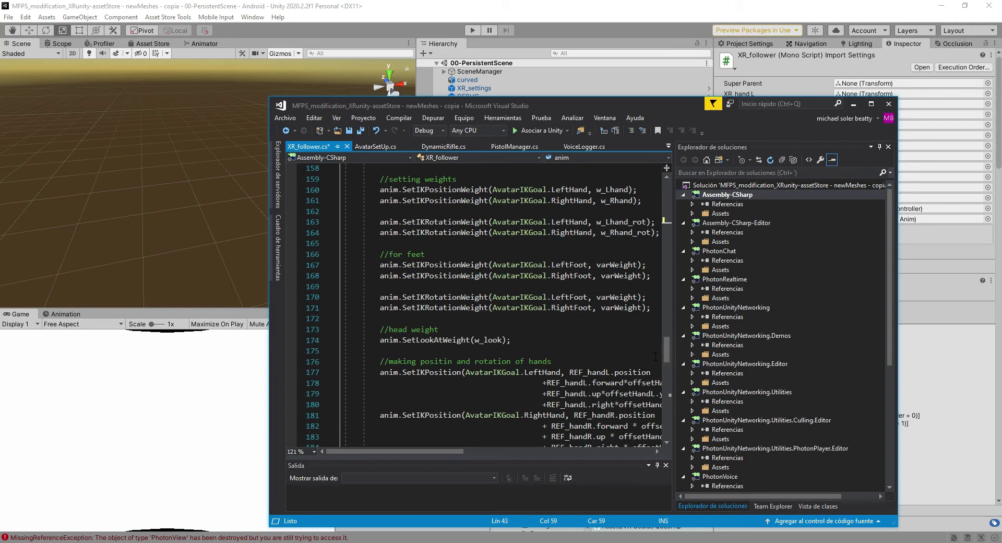
pyautogui.scroll(-2, 635, 367)
pyautogui.click(546, 330)
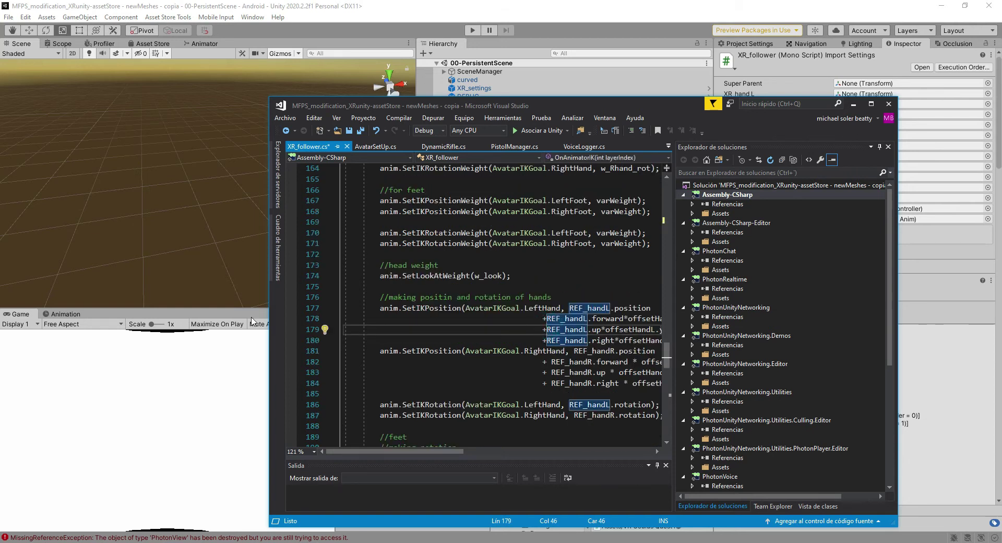
pyautogui.moveTo(266, 291); pyautogui.dragTo(182, 289)
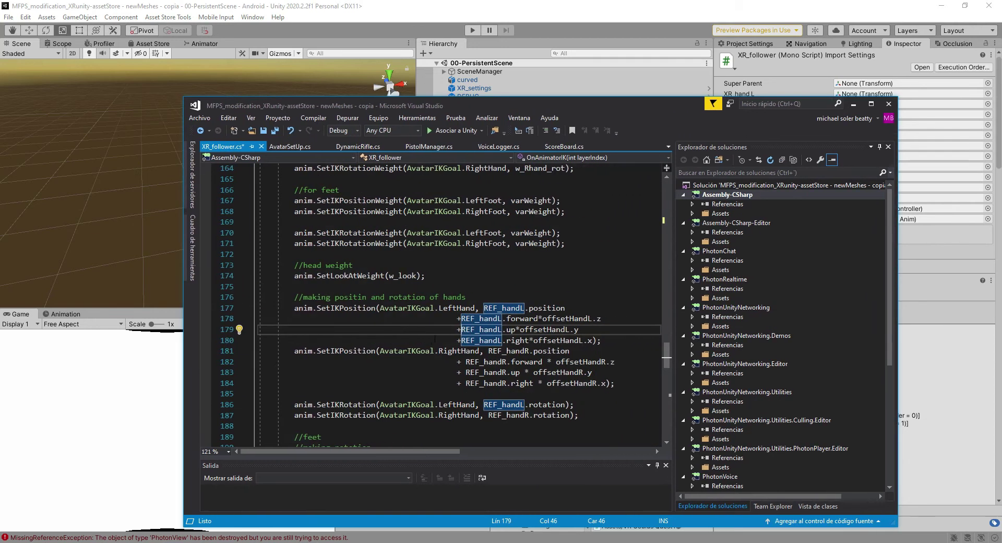
pyautogui.click(435, 338)
pyautogui.scroll(-1, 435, 338)
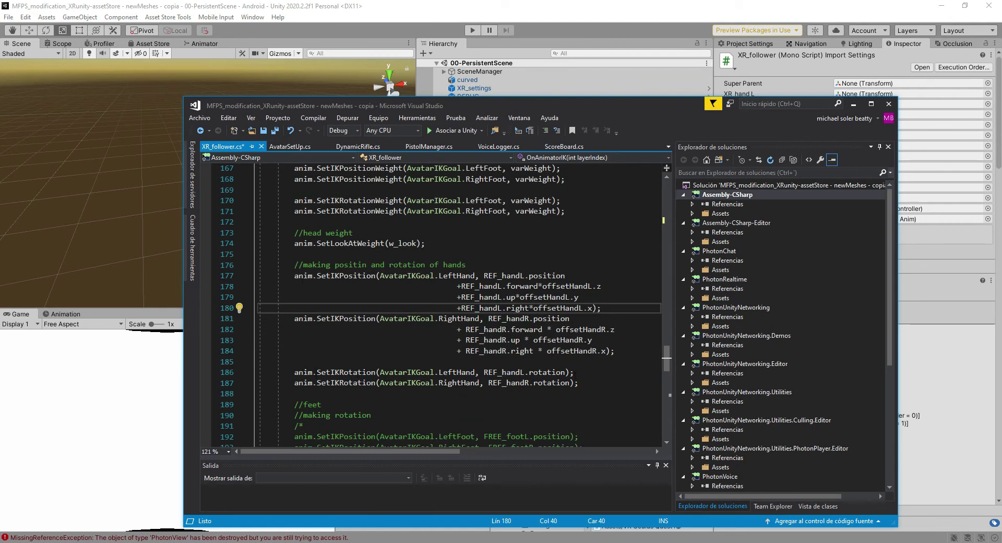
pyautogui.click(569, 373)
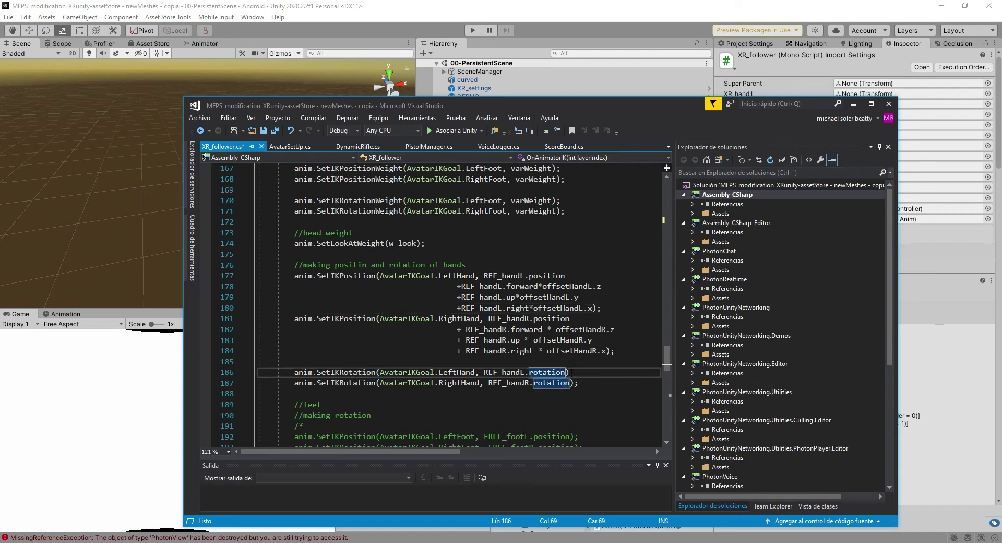
pyautogui.write('*Quaternion')
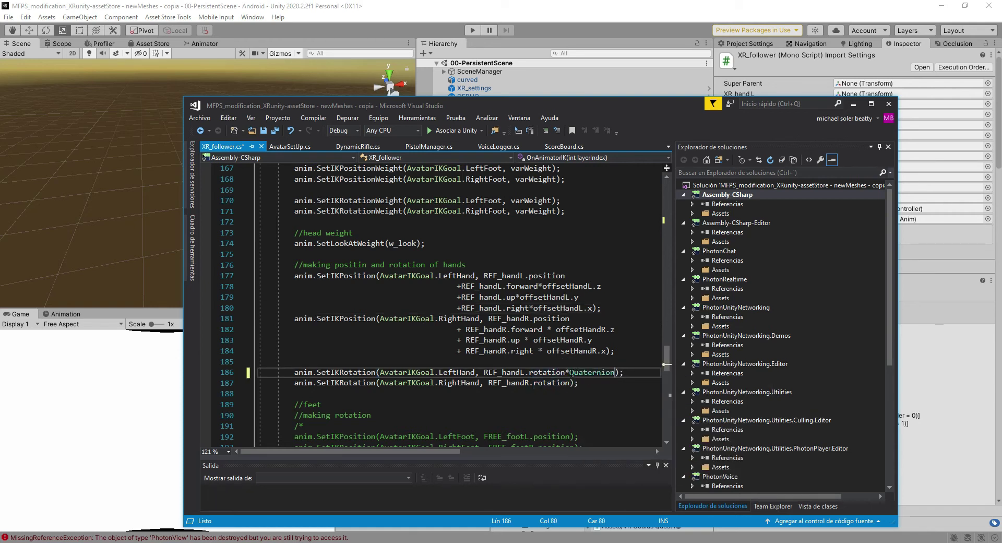
pyautogui.write('.Euler(off')
pyautogui.press('Down')
pyautogui.press('Down')
pyautogui.press('Down')
pyautogui.press('Tab')
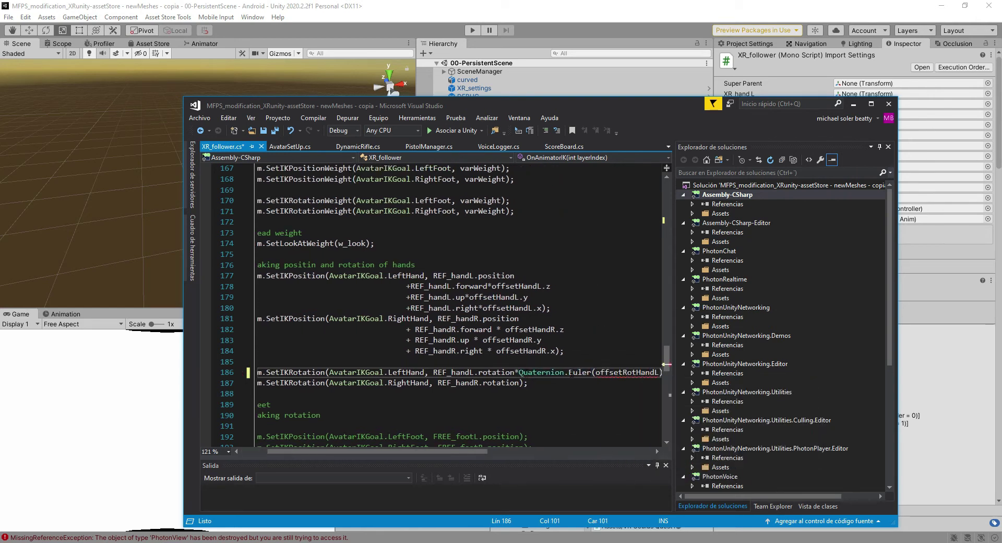
pyautogui.write('.x,')
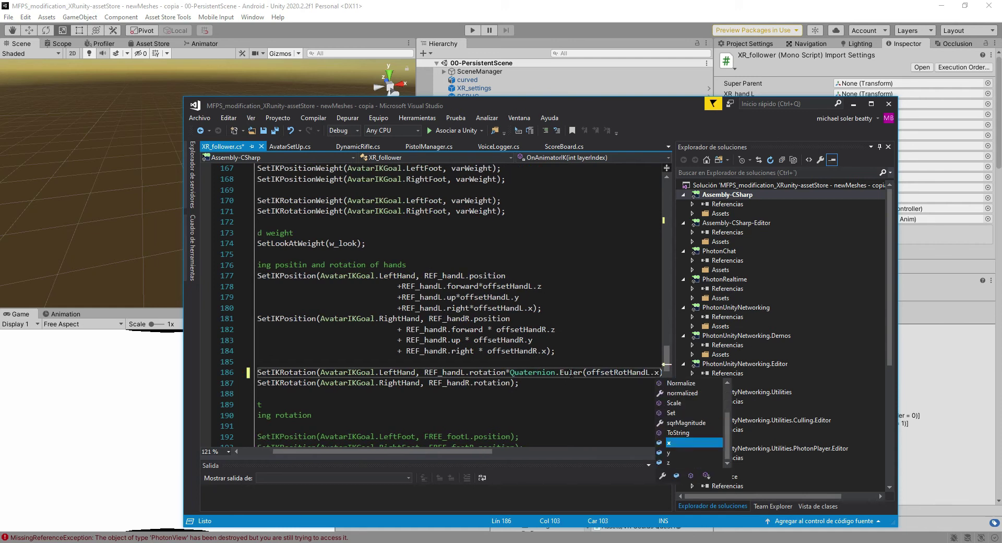
pyautogui.write('off')
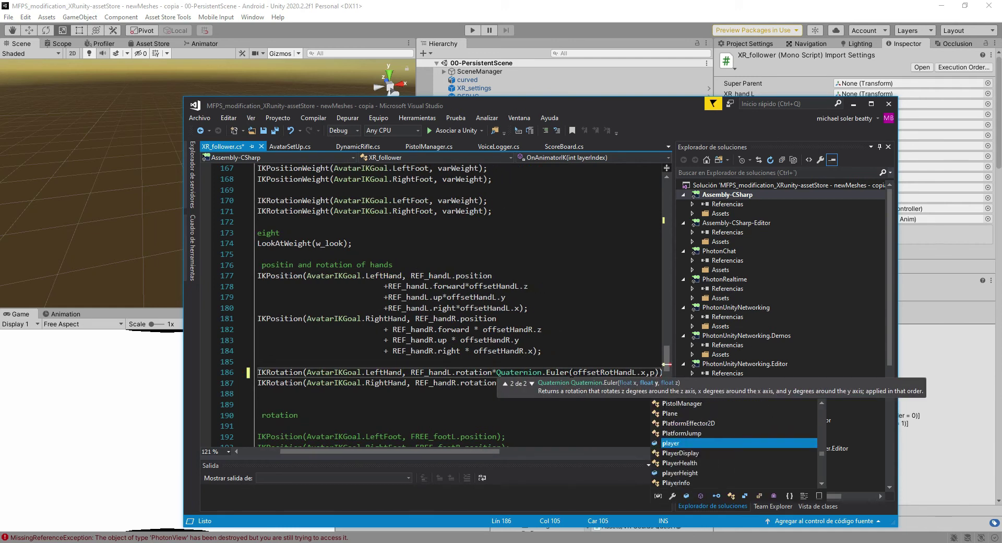
pyautogui.press('Down')
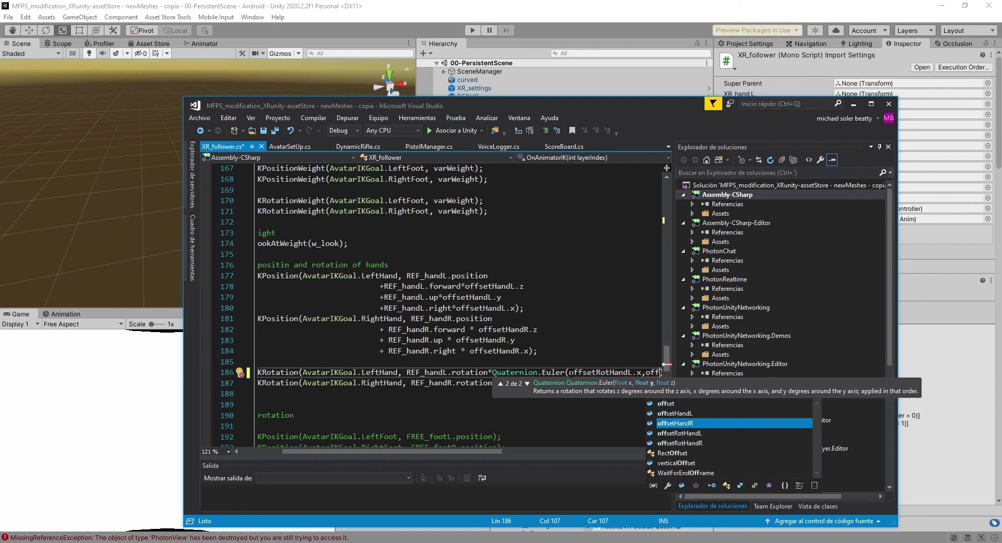
pyautogui.press('Tab')
pyautogui.write('.y, r')
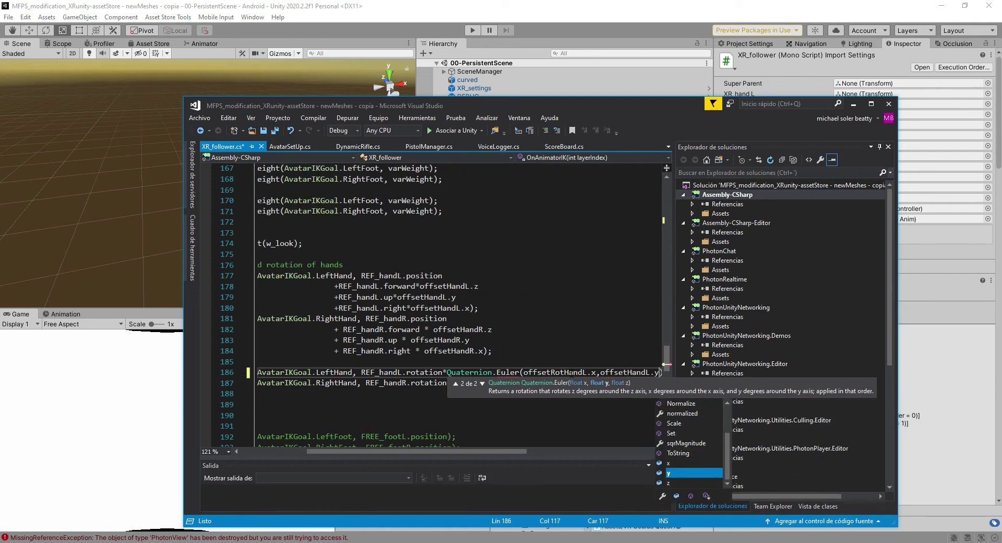
# Step: Complete the left Euler arguments as offsetRotHandL.y and offsetRotHandL.z
pyautogui.press('BackSpace')
pyautogui.write('ofs')
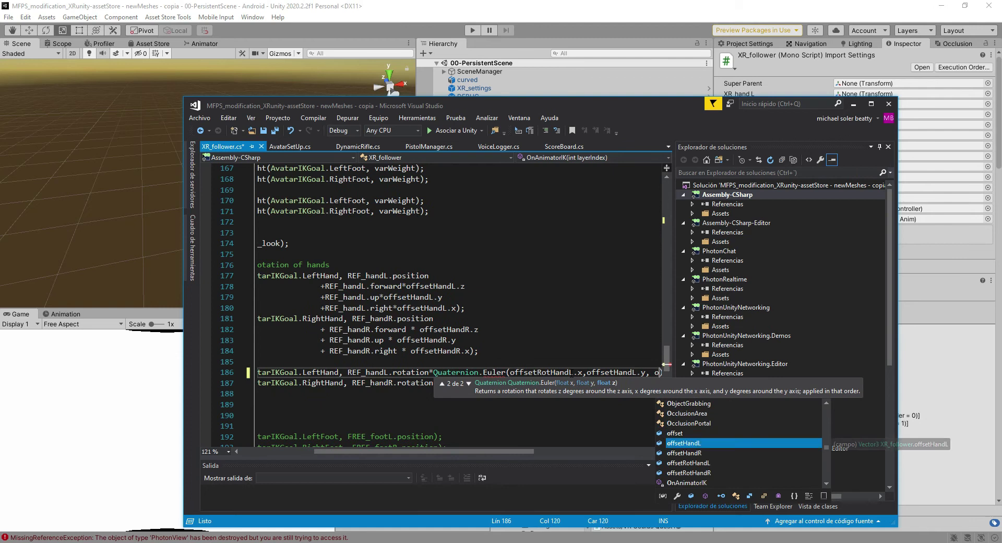
pyautogui.press('Down')
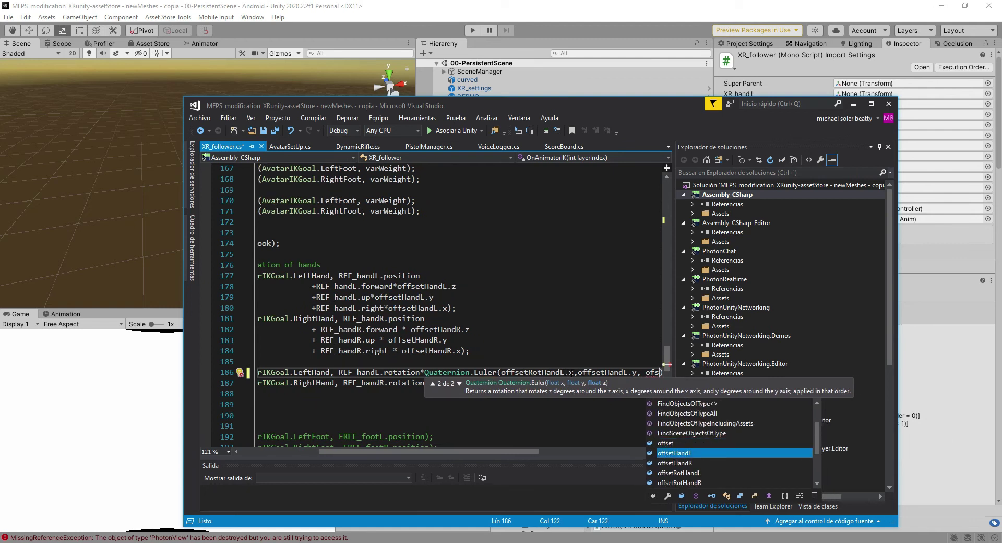
pyautogui.press('Tab')
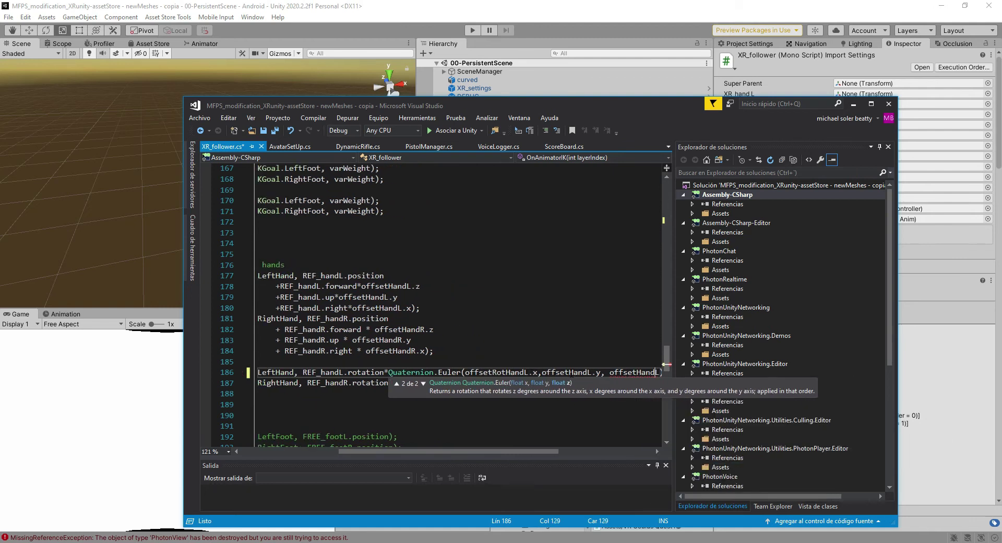
pyautogui.click(608, 372)
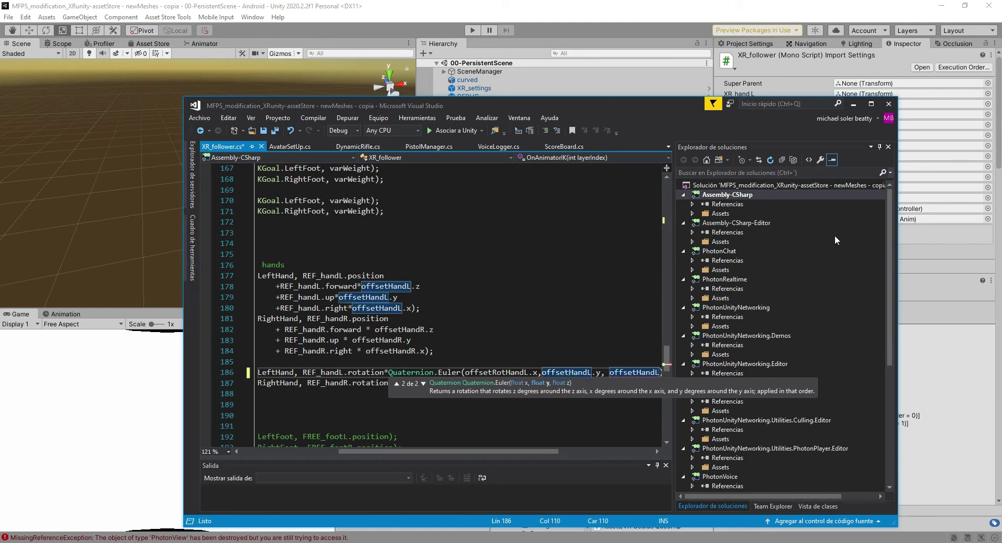
pyautogui.write('Rot')
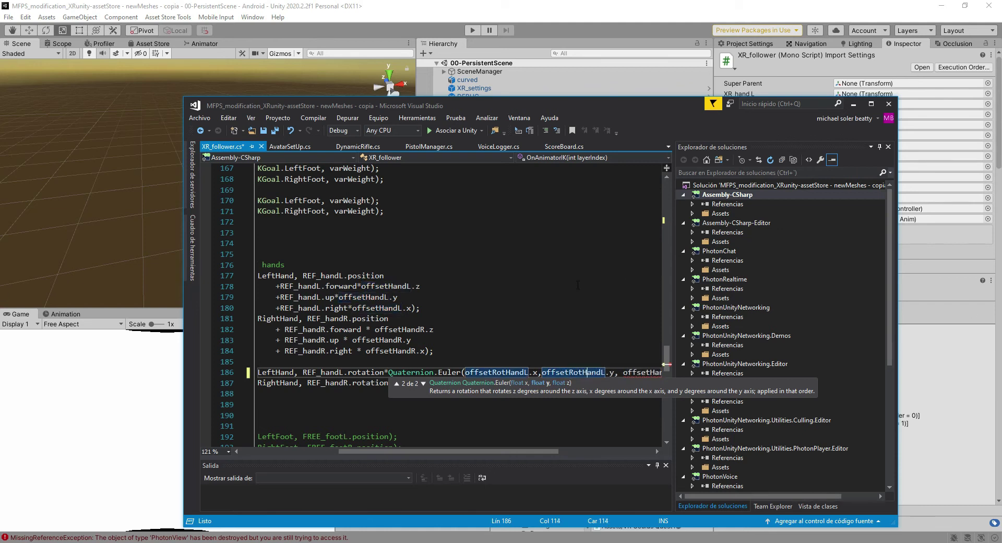
pyautogui.press('Right')
pyautogui.press('Right')
pyautogui.press('Right')
pyautogui.press('Right')
pyautogui.press('Right')
pyautogui.press('Right')
pyautogui.press('Right')
pyautogui.press('Right')
pyautogui.press('Right')
pyautogui.press('Right')
pyautogui.press('Right')
pyautogui.press('Right')
pyautogui.press('Right')
pyautogui.press('Right')
pyautogui.write('REot')
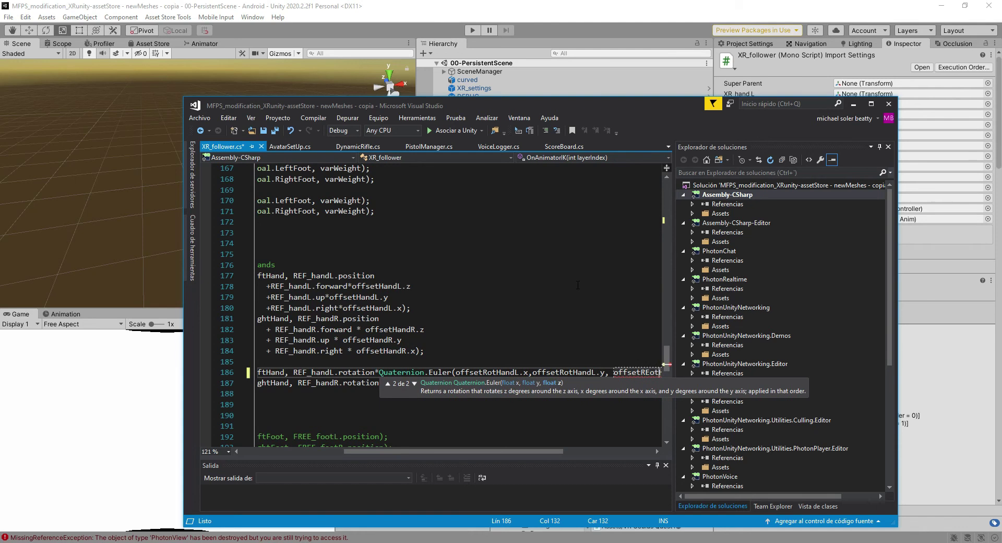
pyautogui.press('Right')
pyautogui.press('Right')
pyautogui.press('Right')
pyautogui.press('Right')
pyautogui.press('Right')
pyautogui.press('Right')
pyautogui.press('Right')
pyautogui.press('Right')
pyautogui.press('Right')
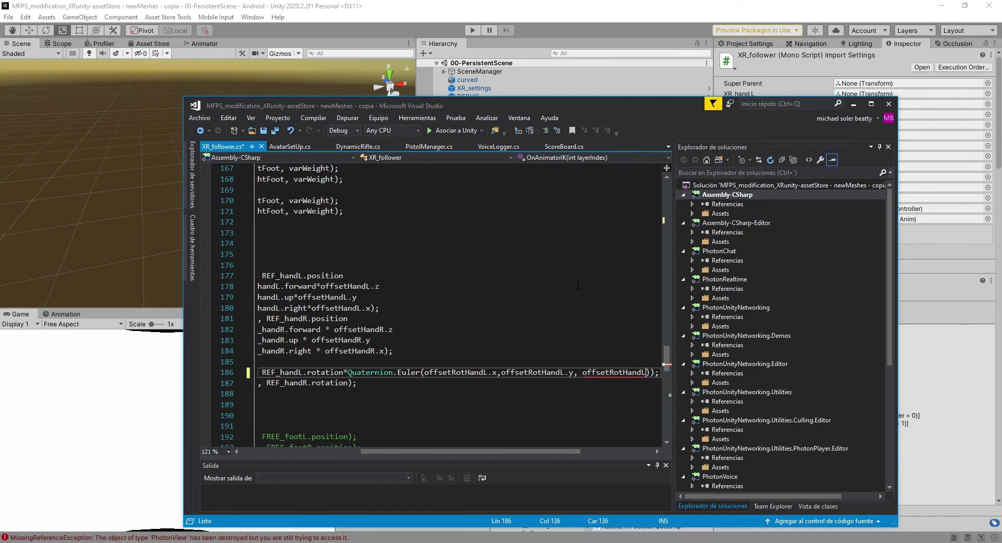
pyautogui.write('.z')
pyautogui.press('Escape')
# Step: Copy the Euler term onto the right hand's SetIKRotation, switching it to offsetRotHandR
pyautogui.press('Home')
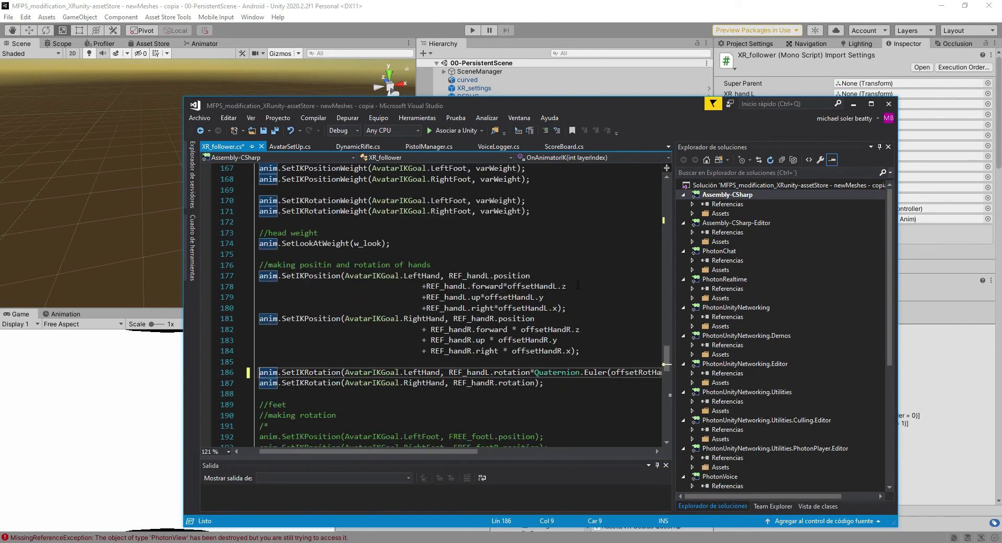
pyautogui.press('Right')
pyautogui.press('Right')
pyautogui.press('Right')
pyautogui.press('Right')
pyautogui.press('Right')
pyautogui.press('Right')
pyautogui.press('Right')
pyautogui.press('Right')
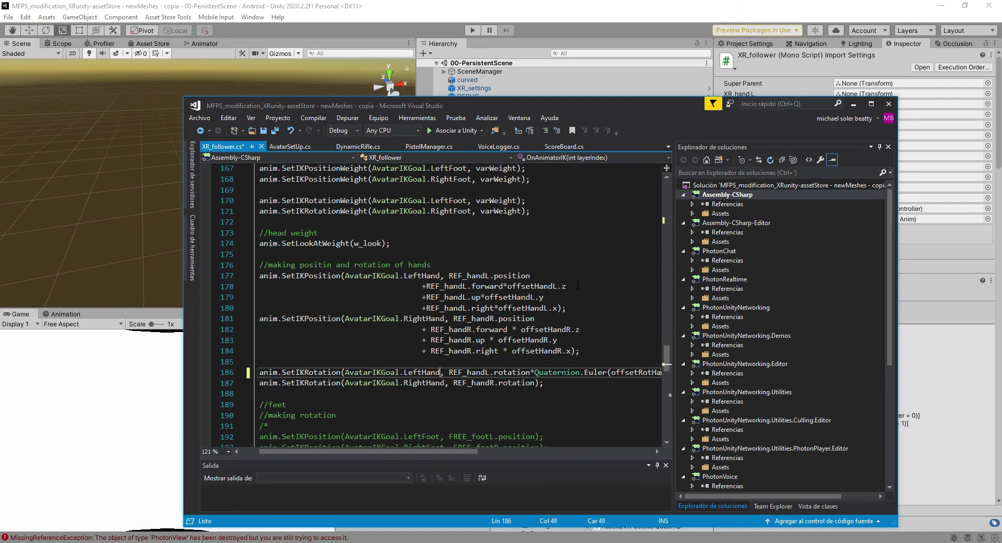
pyautogui.hotkey('shift', 'End')
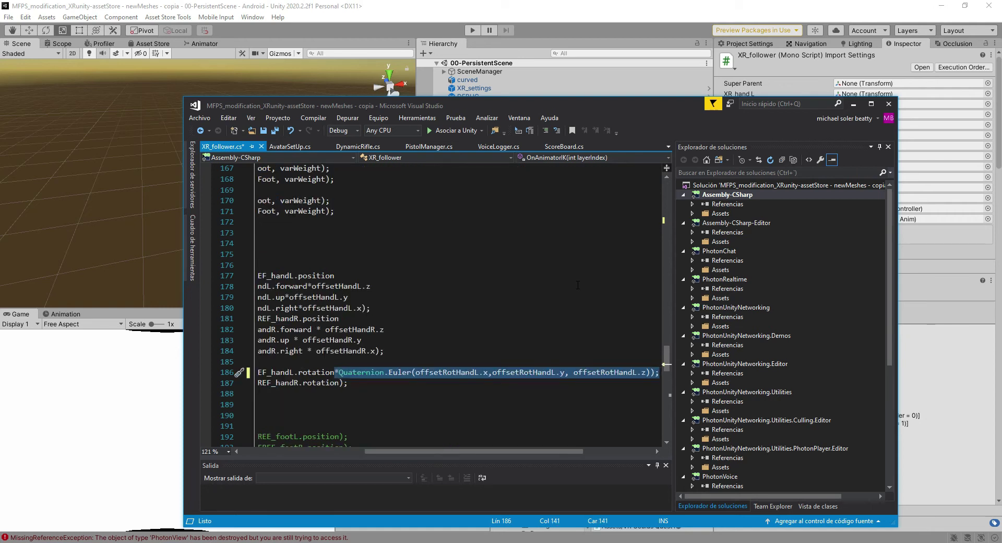
pyautogui.press('Down')
pyautogui.write('* Quaternion.Euler(offsetRotHandL.x, offsetRotHandL.y, offsetRotHandL.z));')
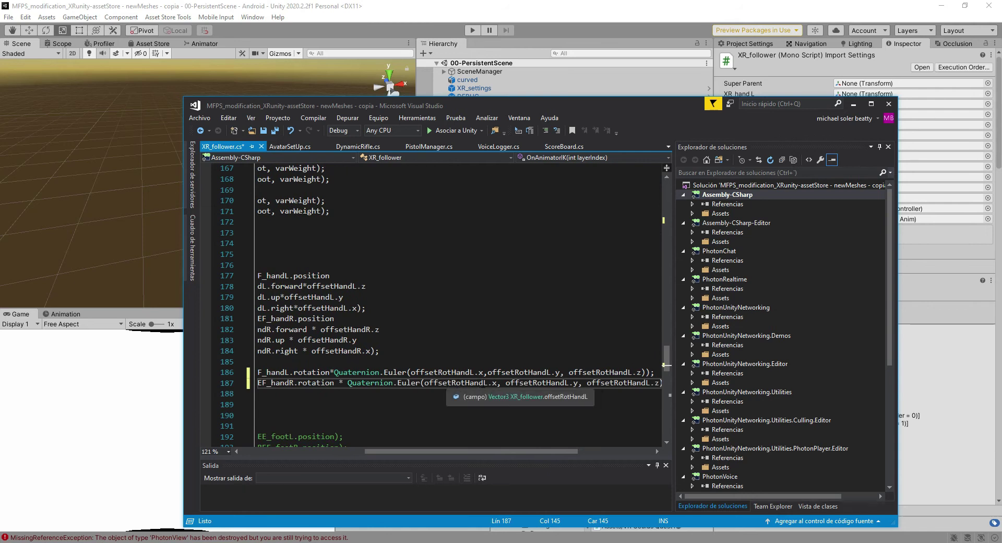
pyautogui.click(565, 383)
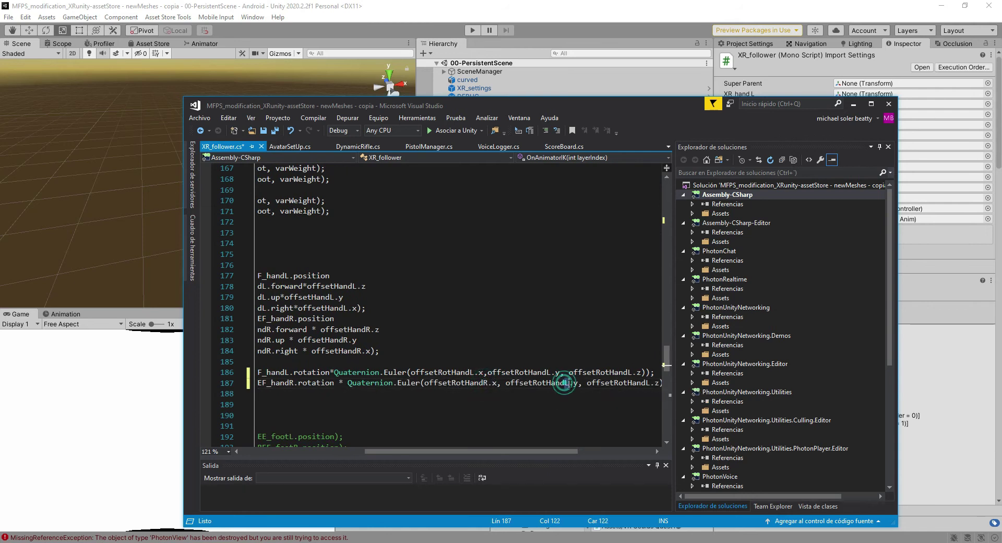
pyautogui.press('Delete')
pyautogui.write('R')
pyautogui.click(649, 383)
pyautogui.press('Delete')
pyautogui.write('R')
pyautogui.click(623, 418)
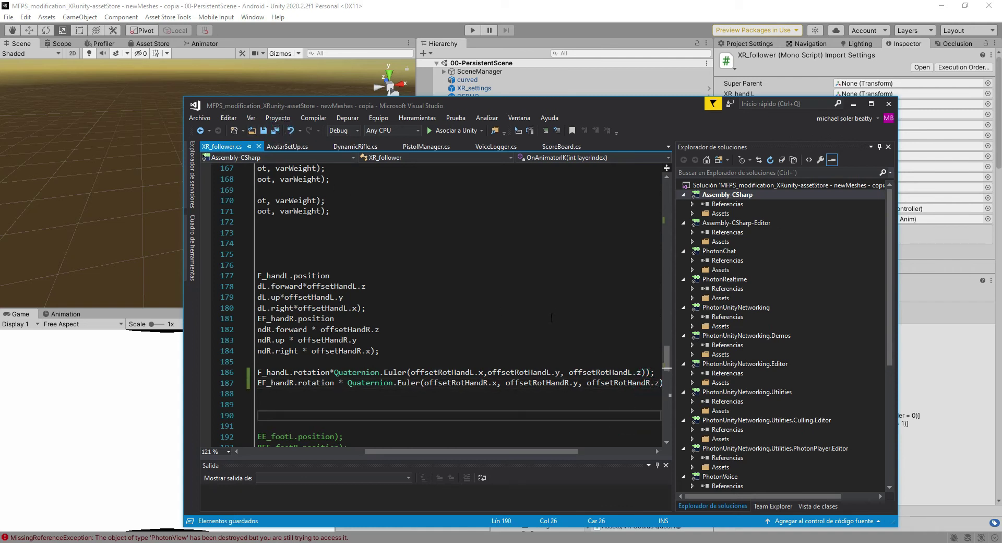
# Step: Return to Unity, enter play mode, and press START GAME on LOBBY to load 02-multiplayerScene_1
pyautogui.click(546, 5)
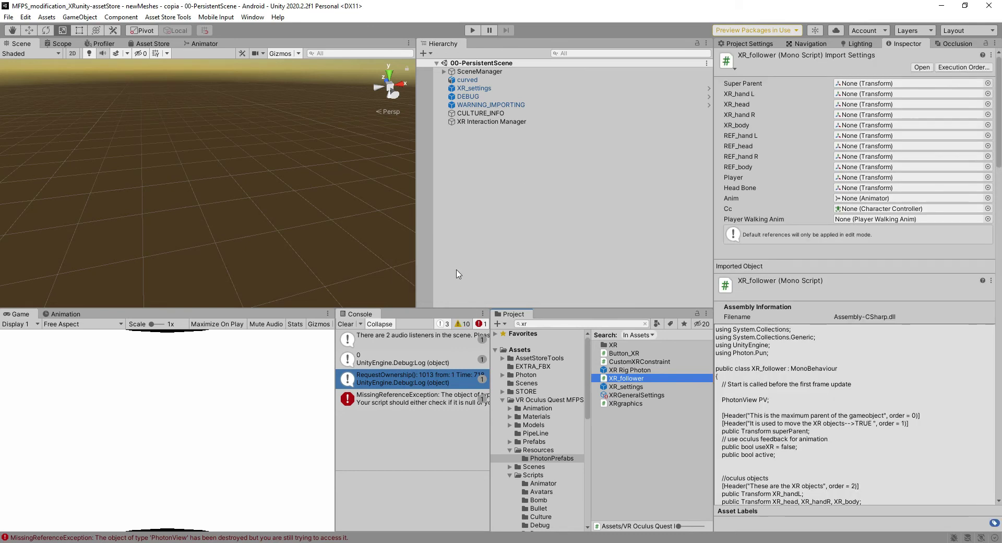
pyautogui.click(473, 30)
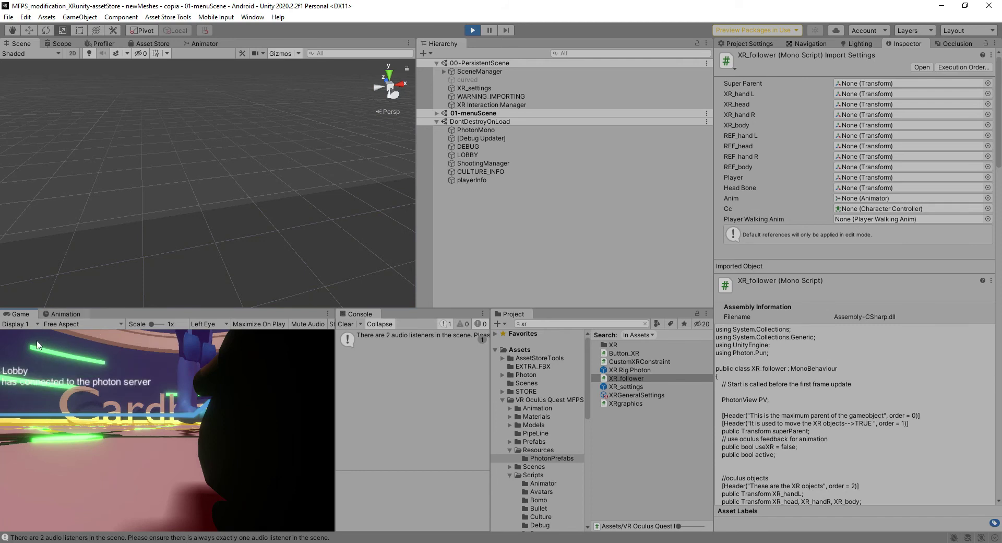
pyautogui.click(458, 155)
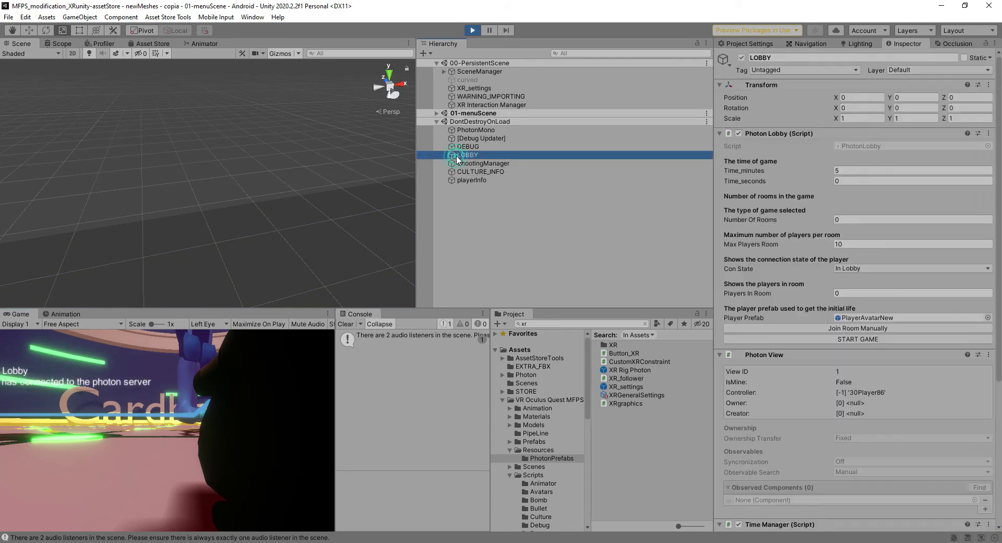
pyautogui.click(856, 339)
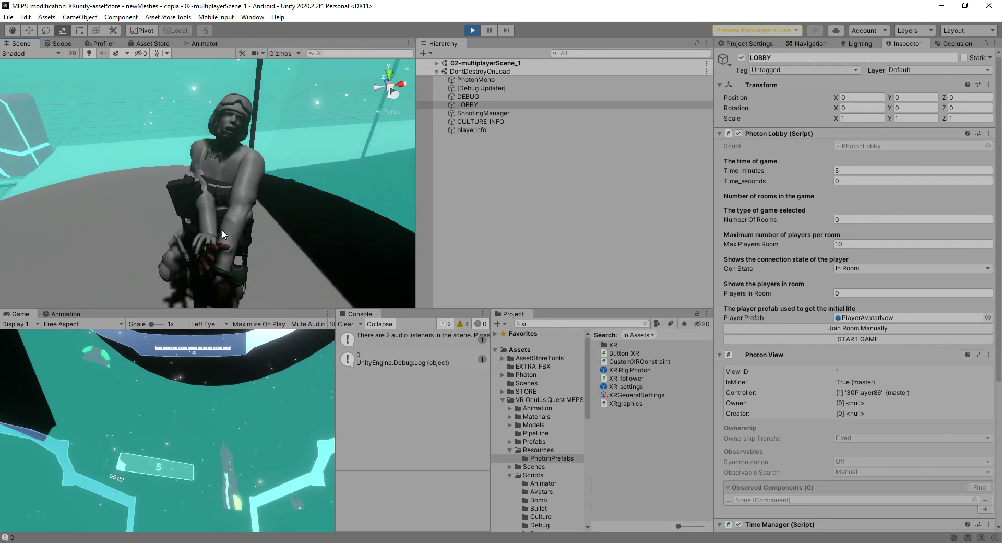
# Step: Select AVATAR01-MAN under PlayerAvatarNew(Clone) > MainPlayerBody and scroll to its XR_follower hand offsets
pyautogui.moveTo(226, 230); pyautogui.dragTo(216, 153, button='middle')
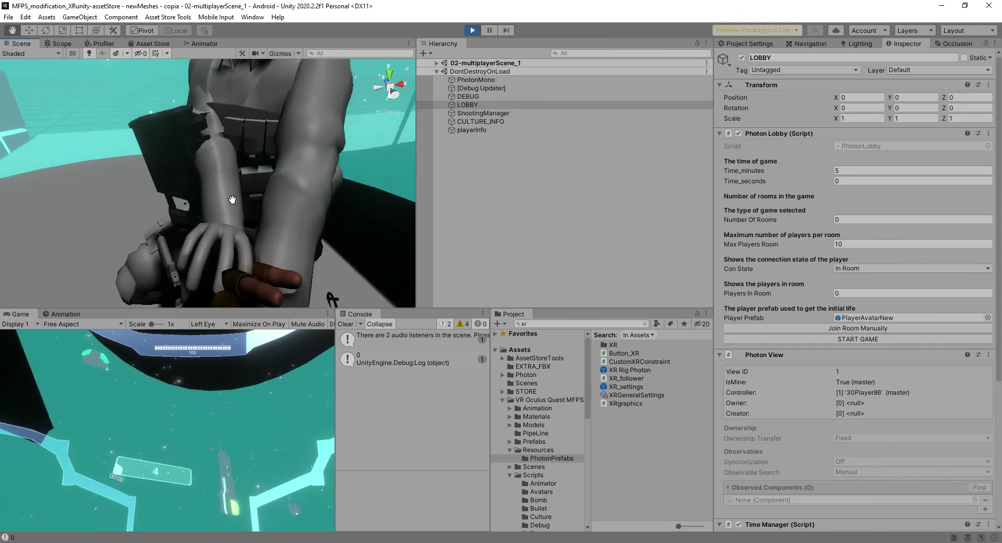
pyautogui.click(436, 62)
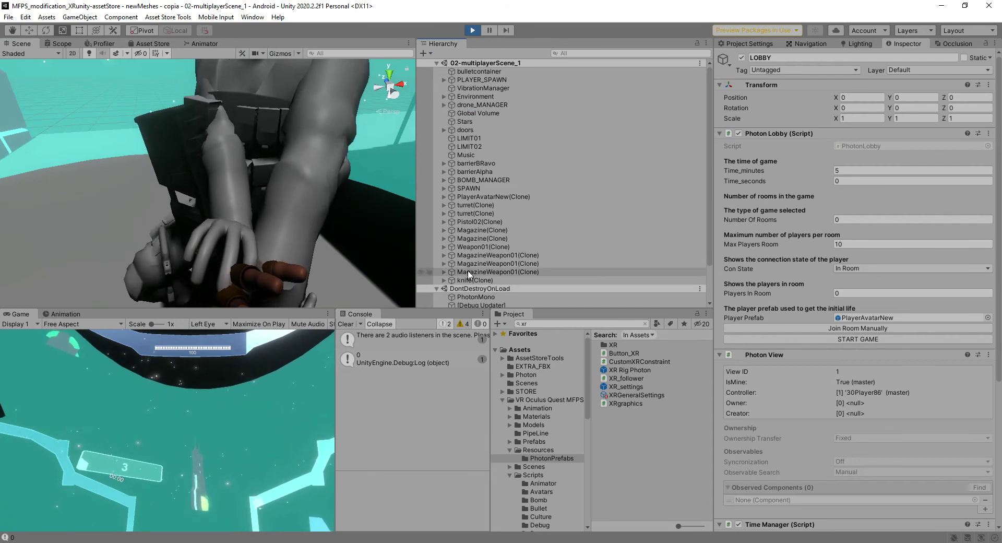
pyautogui.click(445, 197)
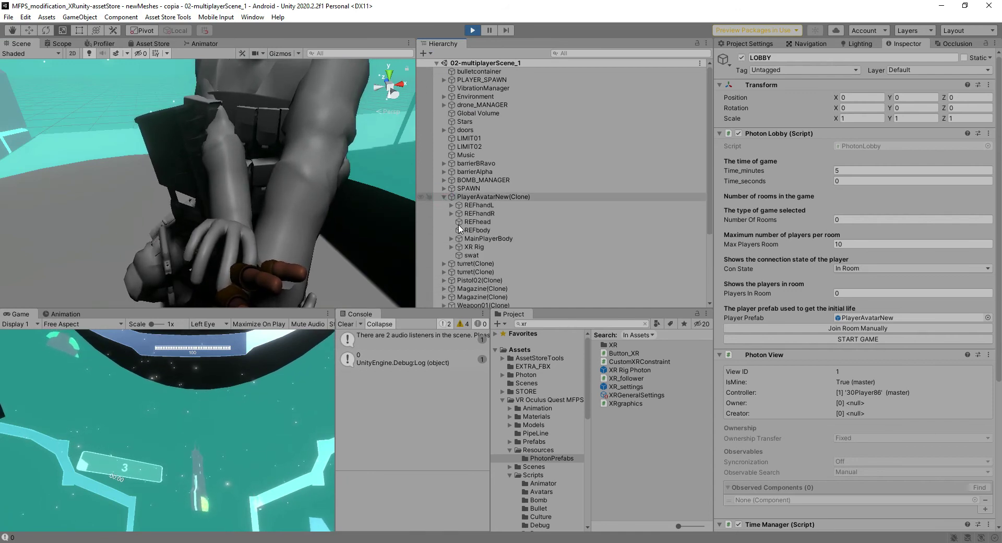
pyautogui.click(451, 239)
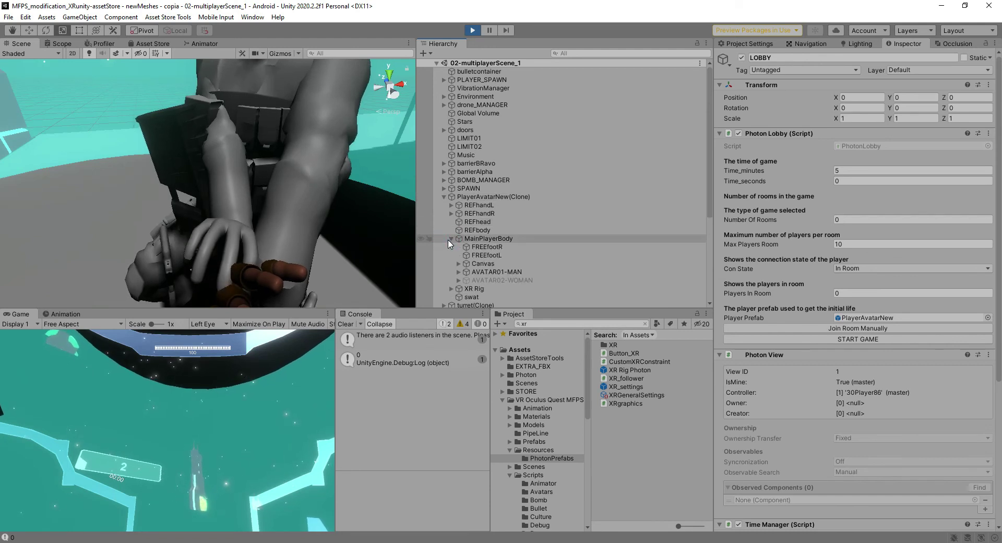
pyautogui.click(486, 272)
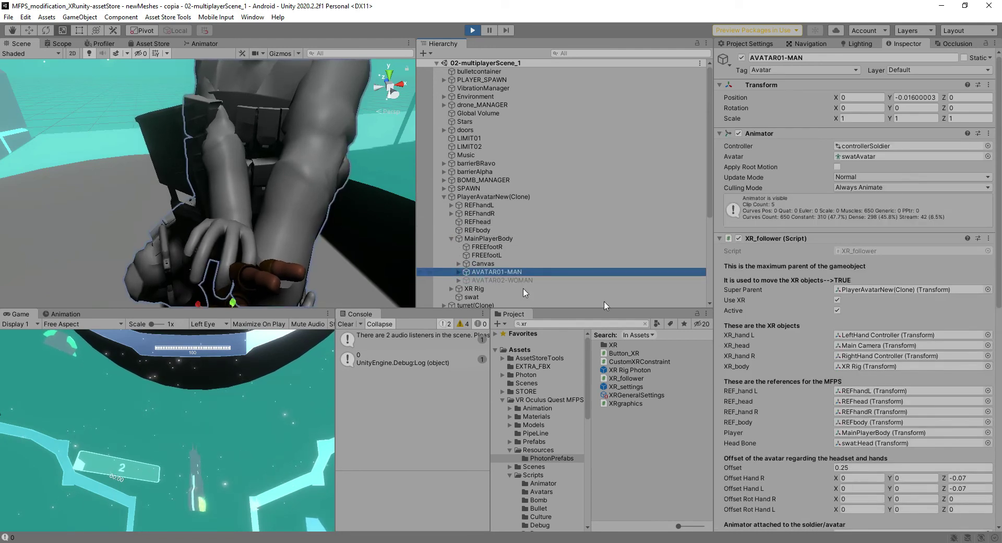
pyautogui.scroll(-6, 867, 401)
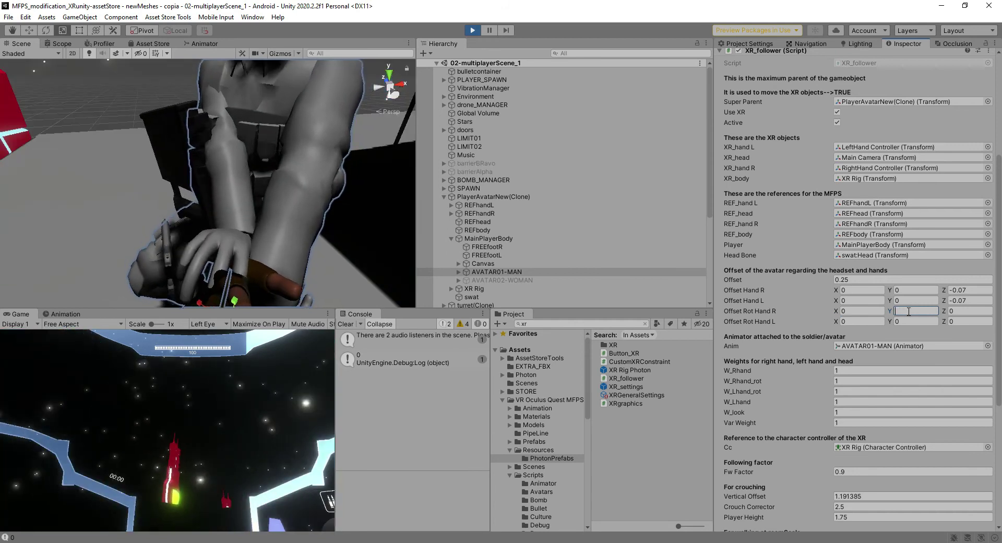
# Step: Enter -90 as the XR_follower right-hand rotation offset Z value
pyautogui.click(954, 311)
pyautogui.write('90')
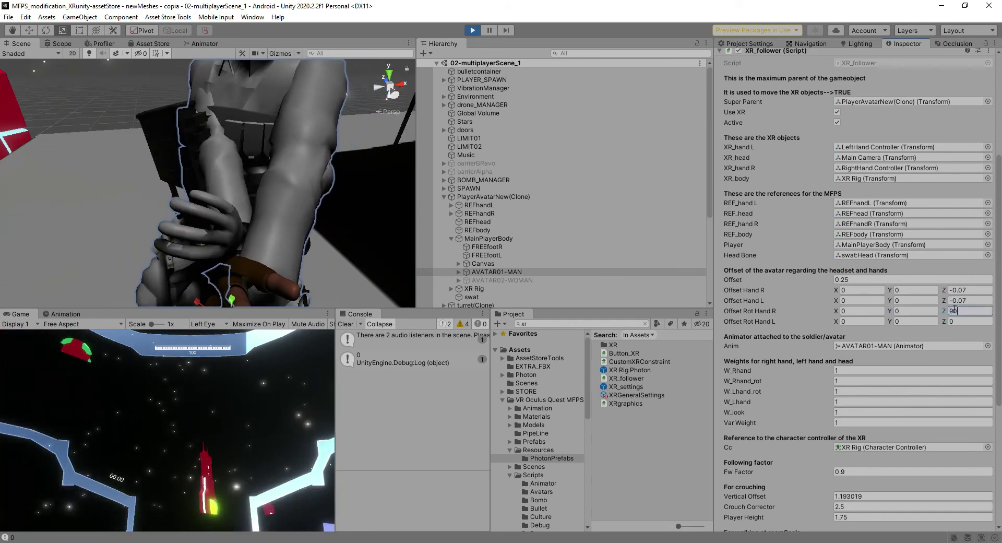
pyautogui.press('Home')
pyautogui.write('-')
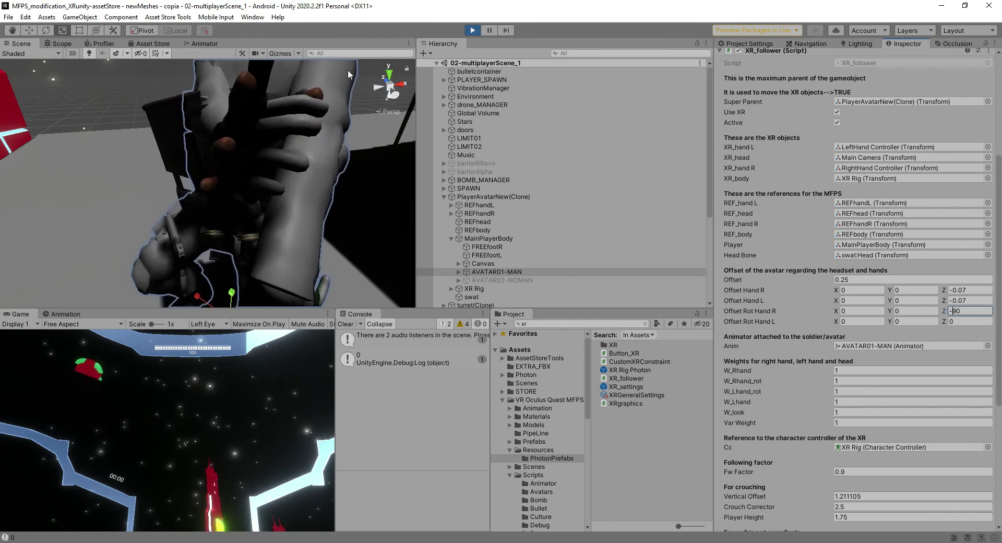
# Step: Select handFinalGlovesArmatureR under REFhandR, switch it off, then re-enable it
pyautogui.click(452, 213)
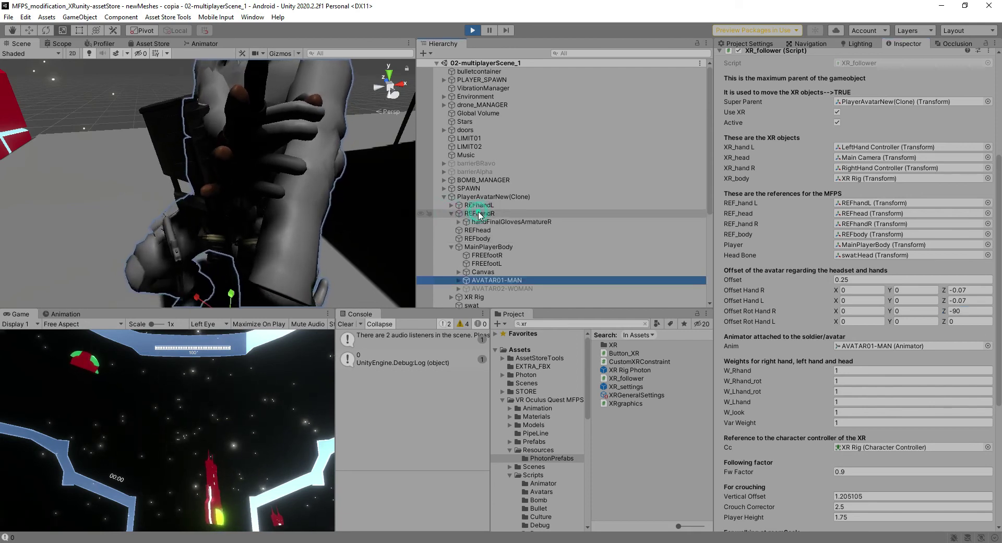
pyautogui.click(476, 213)
pyautogui.click(488, 224)
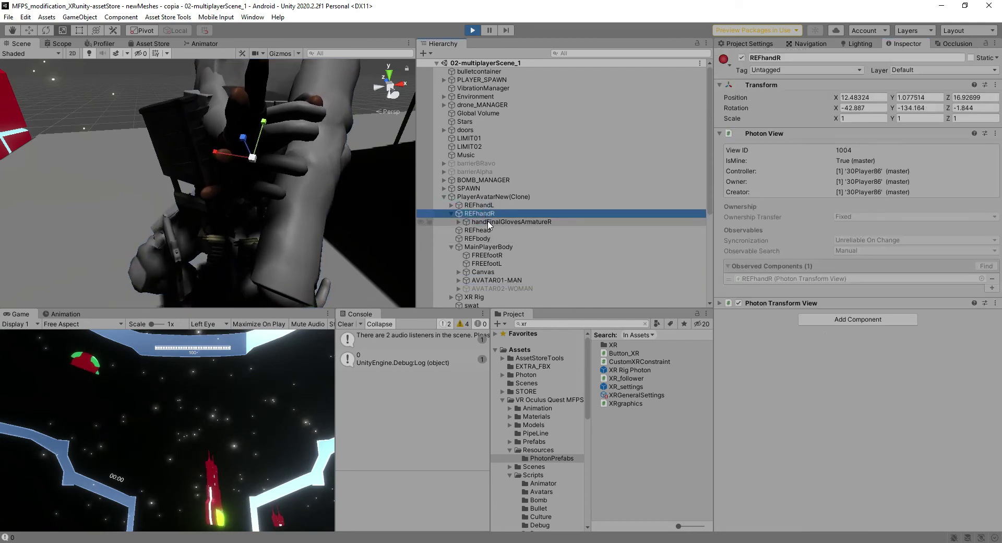
pyautogui.click(742, 58)
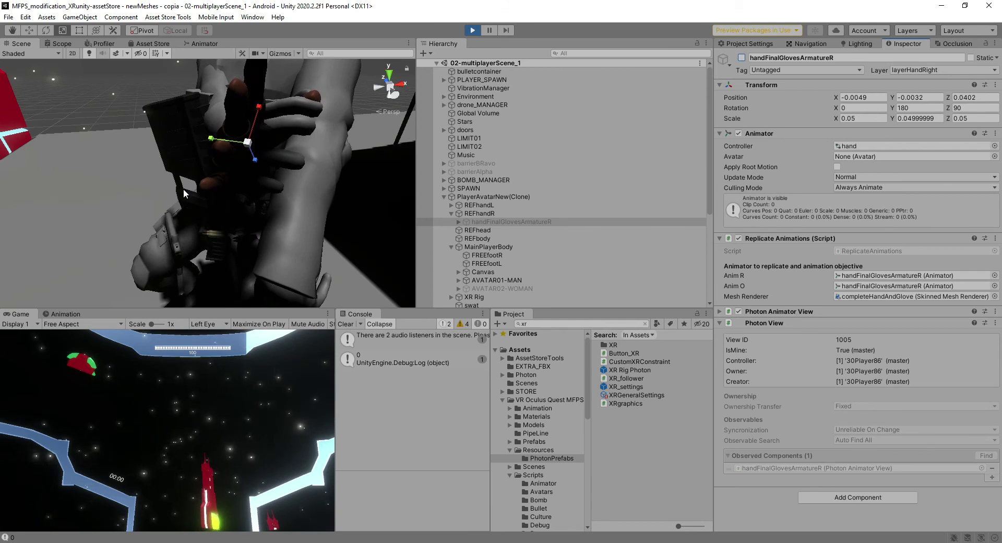
pyautogui.click(741, 59)
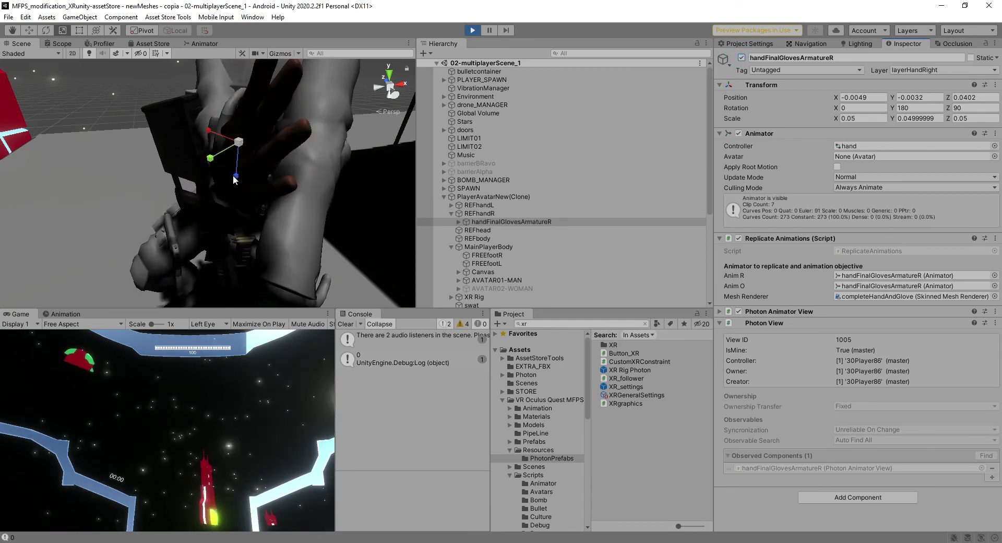
# Step: Disable handFinalGlovesArmatureL under XR Rig > Camera Offset > LeftHand Controller > offset
pyautogui.scroll(-5, 476, 255)
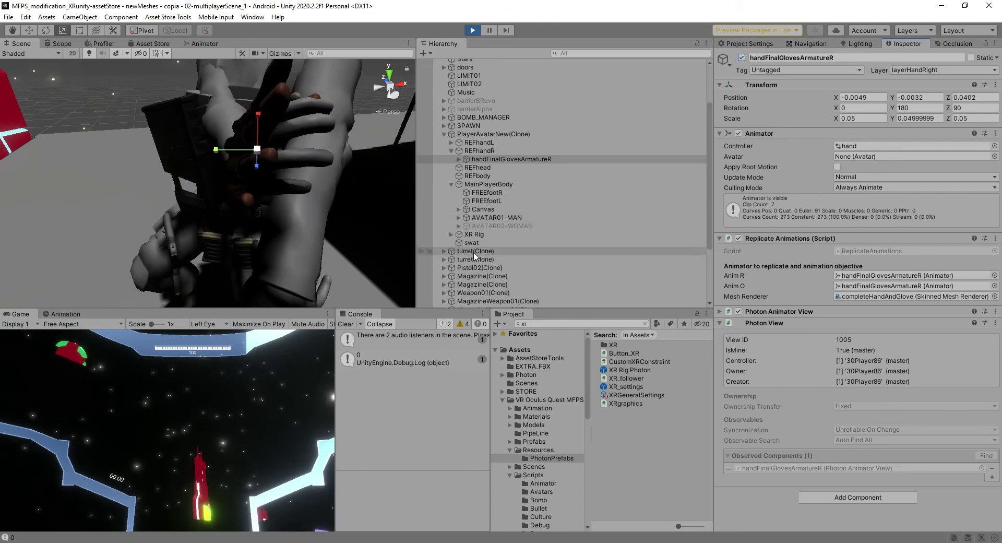
pyautogui.scroll(-1, 478, 255)
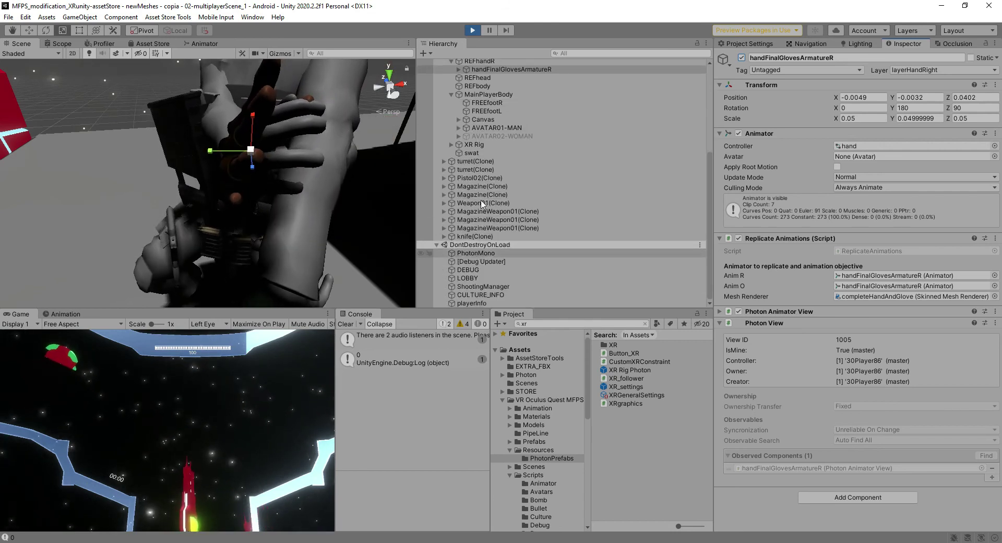
pyautogui.click(452, 145)
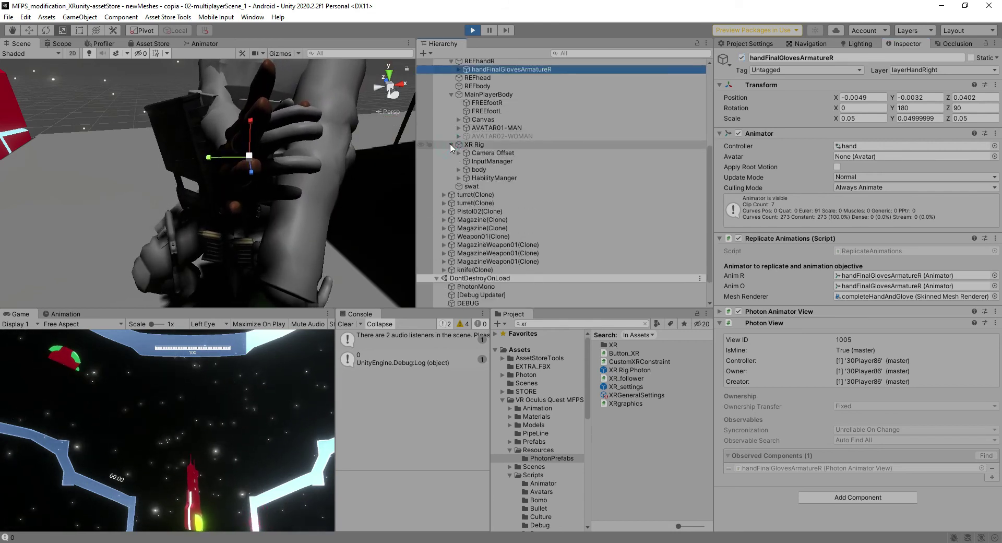
pyautogui.click(458, 171)
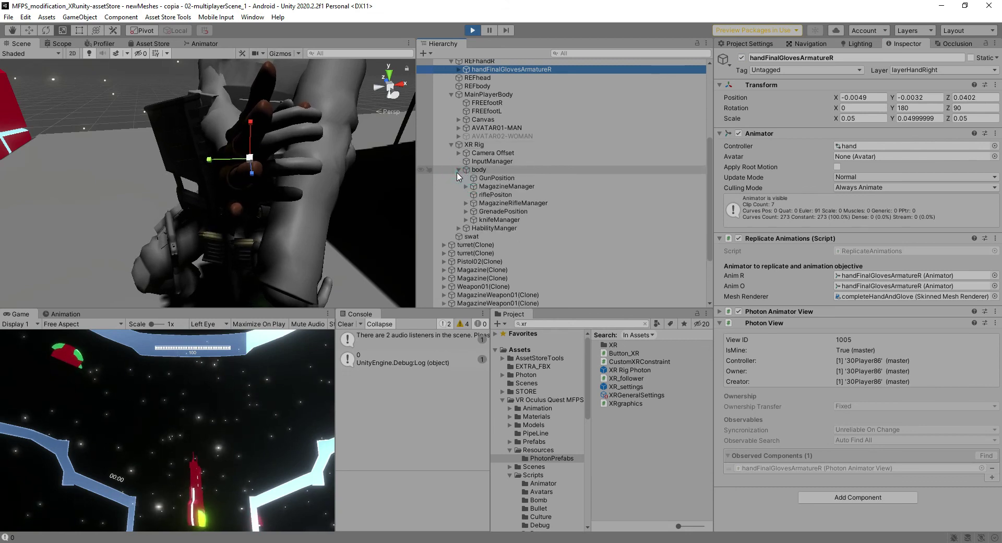
pyautogui.click(458, 171)
pyautogui.click(458, 153)
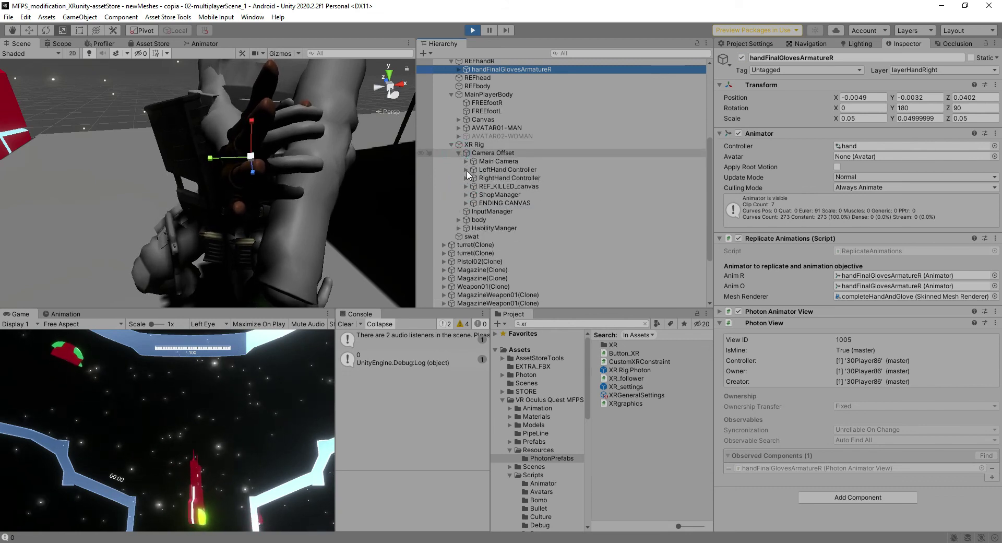
pyautogui.click(466, 170)
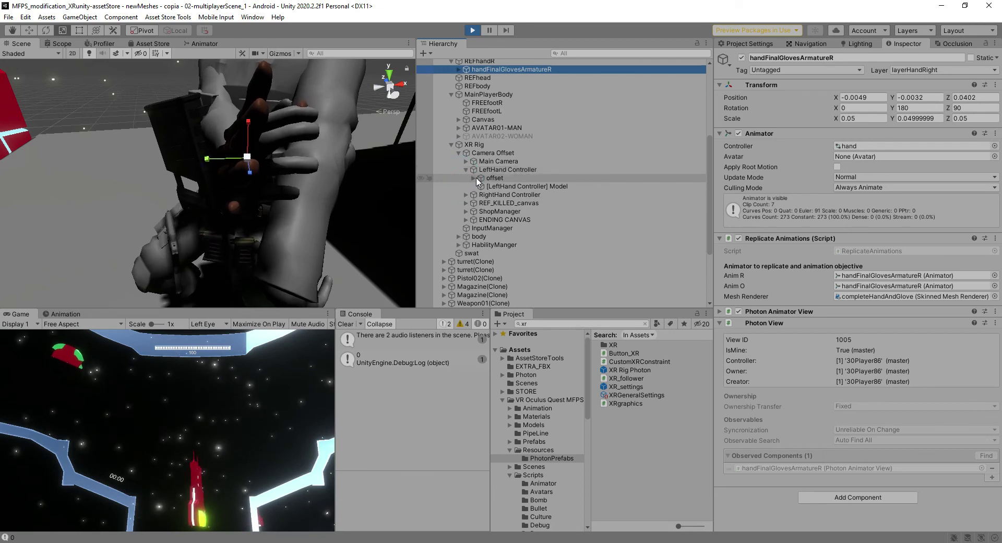
pyautogui.click(473, 178)
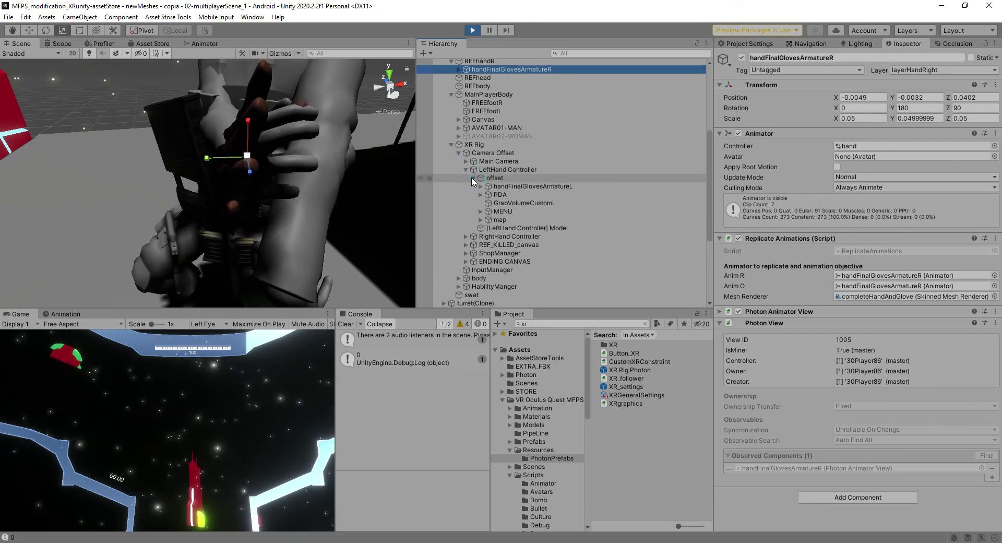
pyautogui.click(522, 187)
pyautogui.click(742, 58)
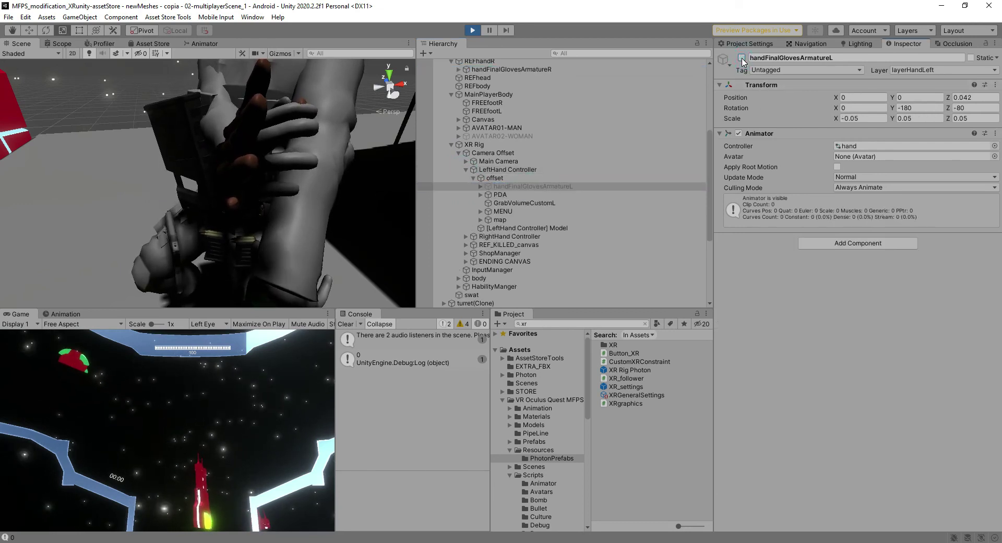
# Step: Disable the RightHand Controller's duplicate handFinalGlovesArmatureR glove under its offset
pyautogui.click(466, 237)
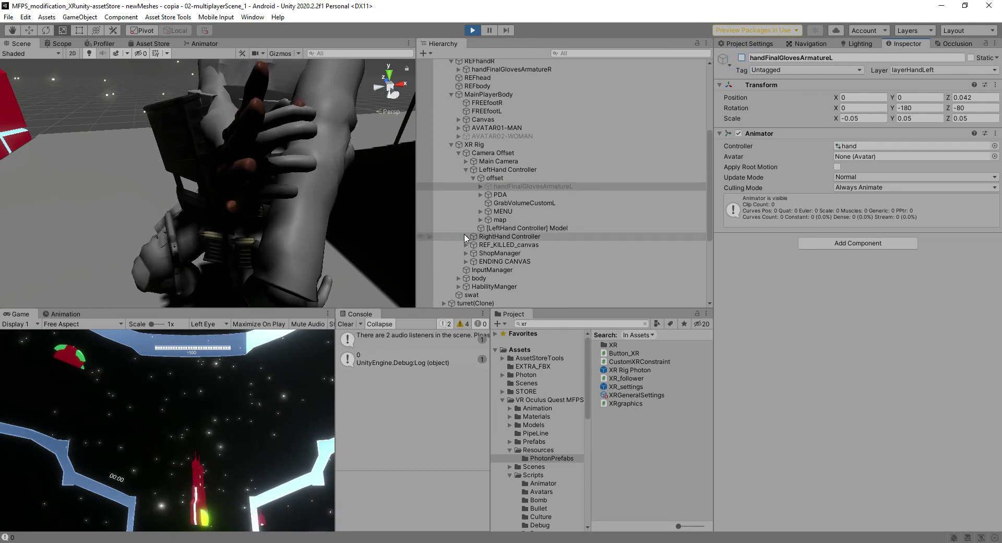
pyautogui.click(473, 246)
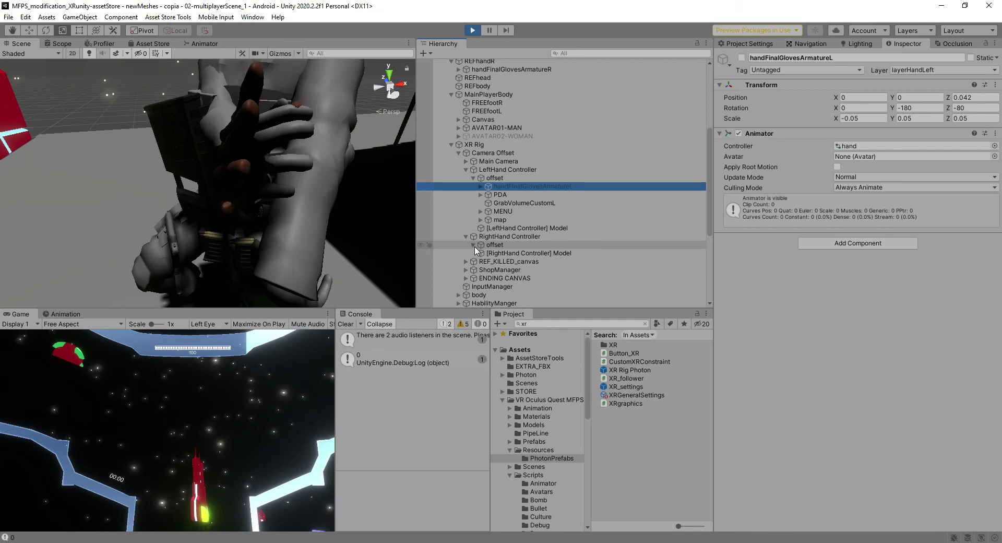
pyautogui.click(520, 254)
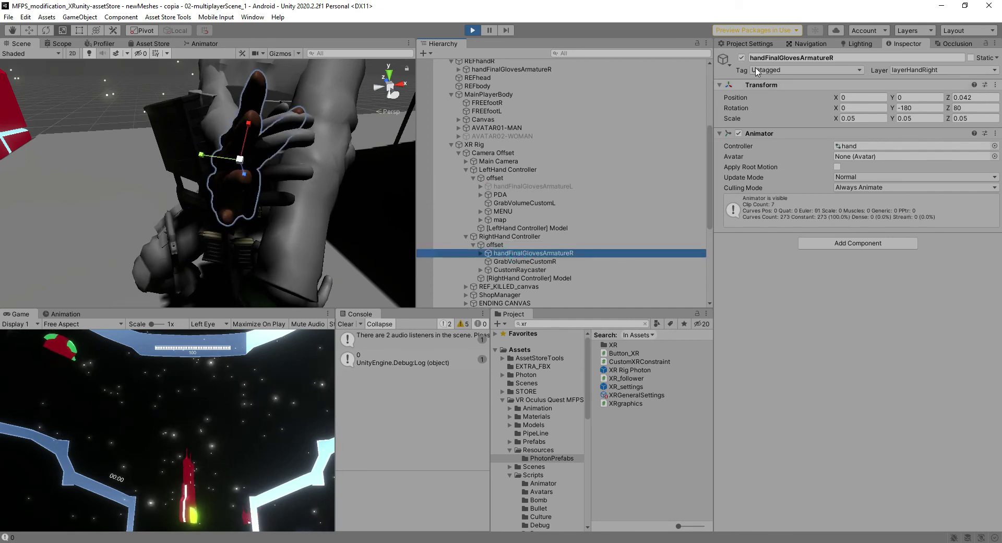
pyautogui.click(742, 58)
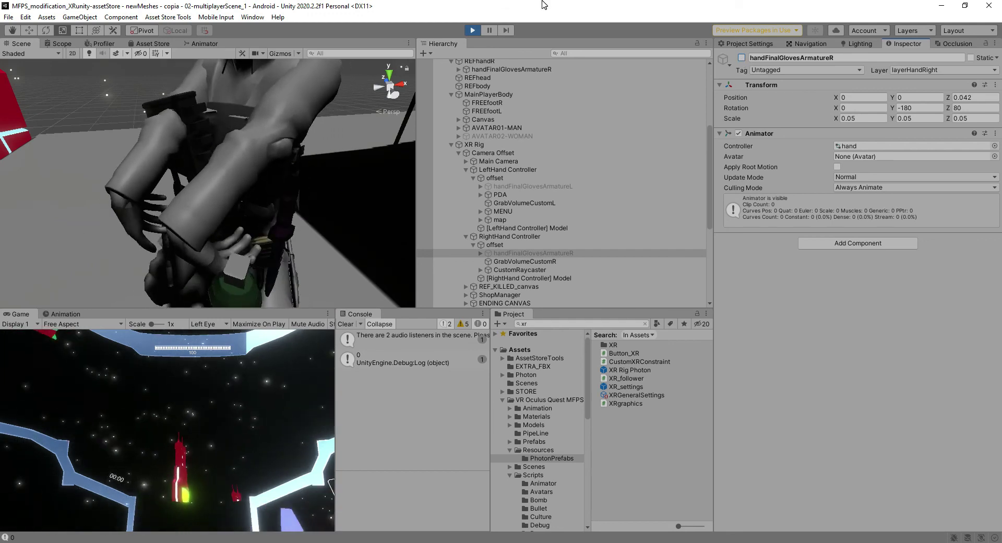
pyautogui.scroll(-4, 272, 177)
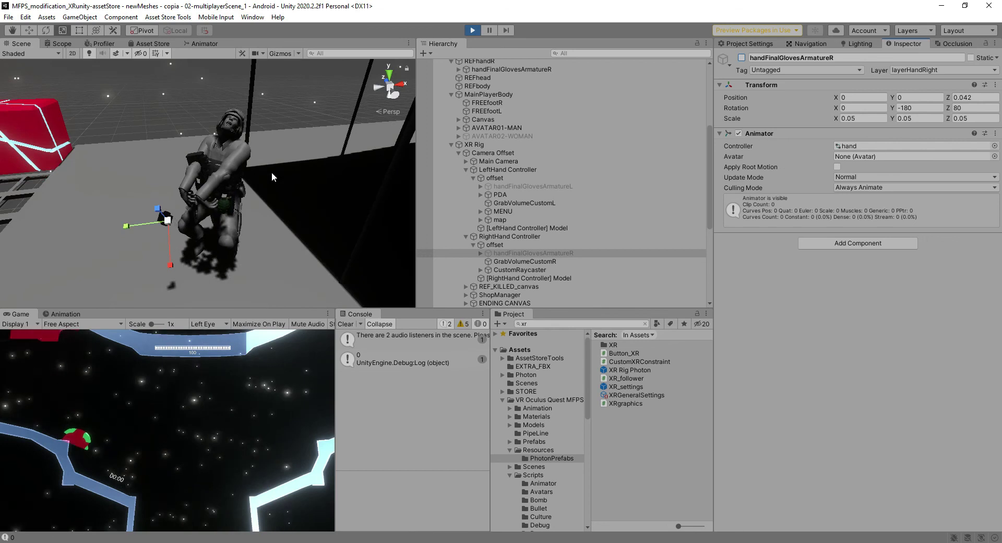